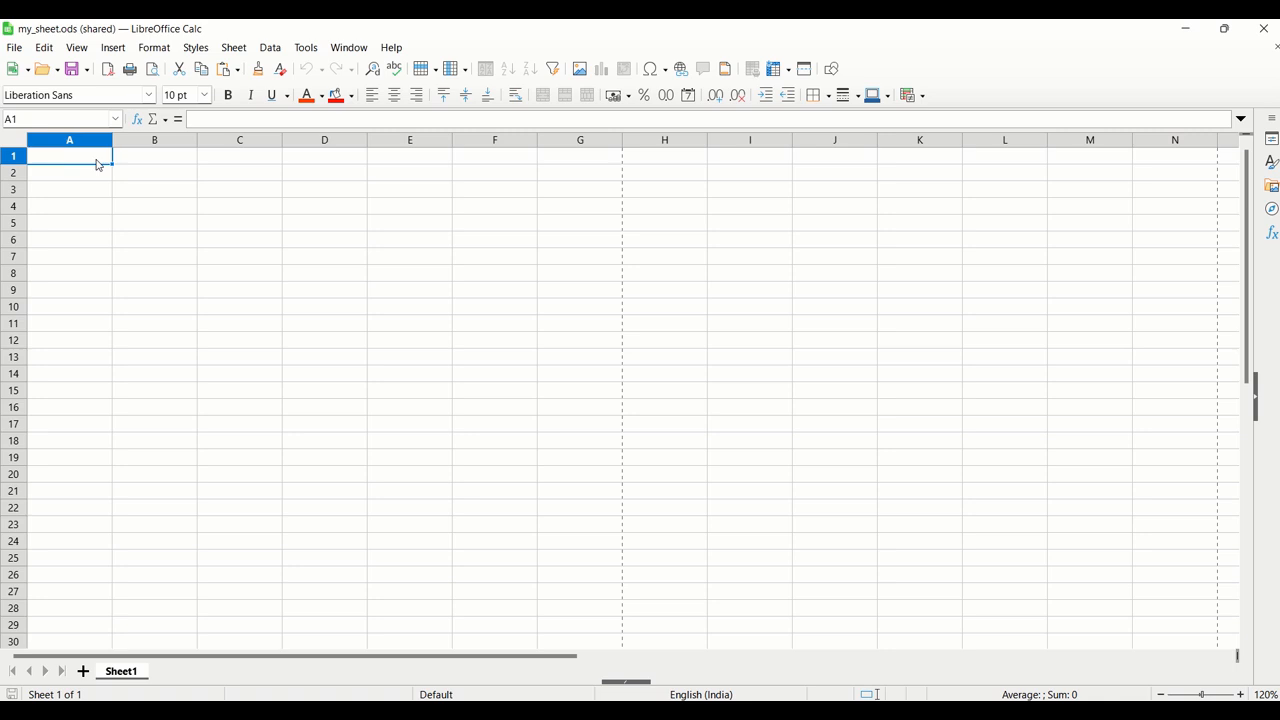
# Step: Enter the heading marks in A1 and the values 10, 20, 30 and 40 in A2:A5
pyautogui.write('ma')
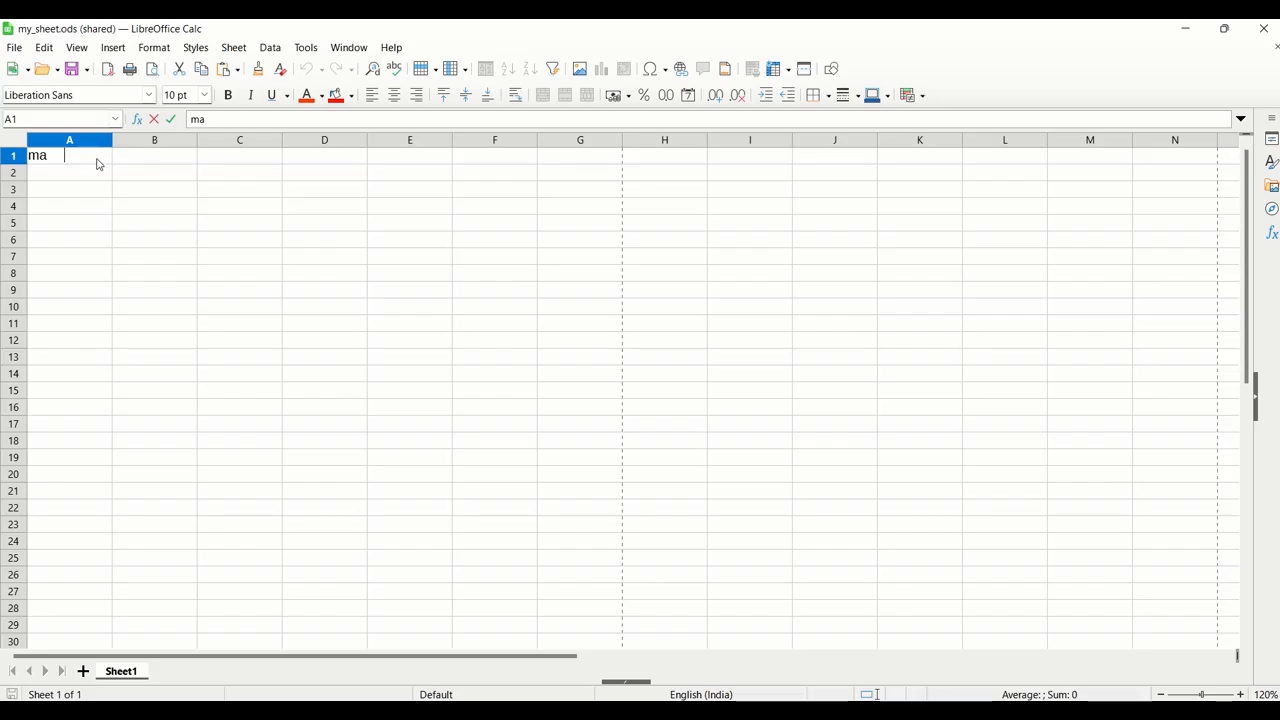
pyautogui.write('rks 10 20 30 40')
# Step: Centre the contents of A1:A5 horizontally and colour their text orange-red
pyautogui.moveTo(71, 164); pyautogui.dragTo(86, 224)
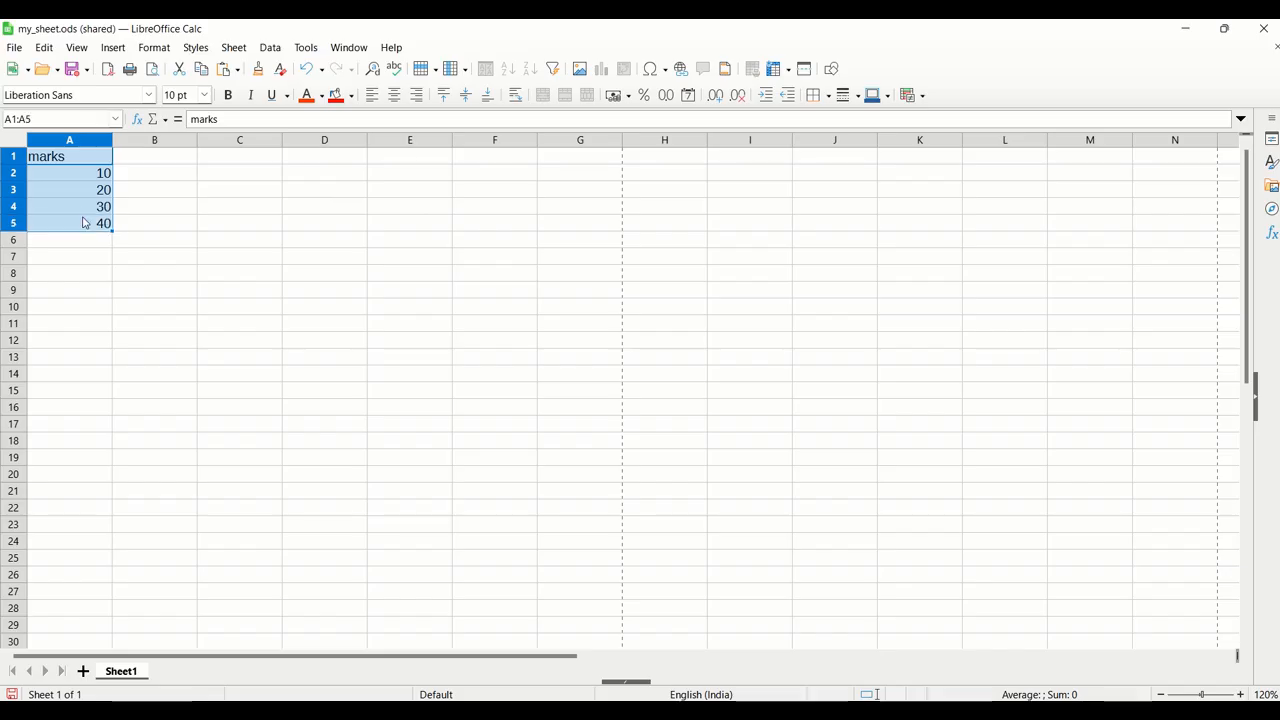
pyautogui.click(394, 95)
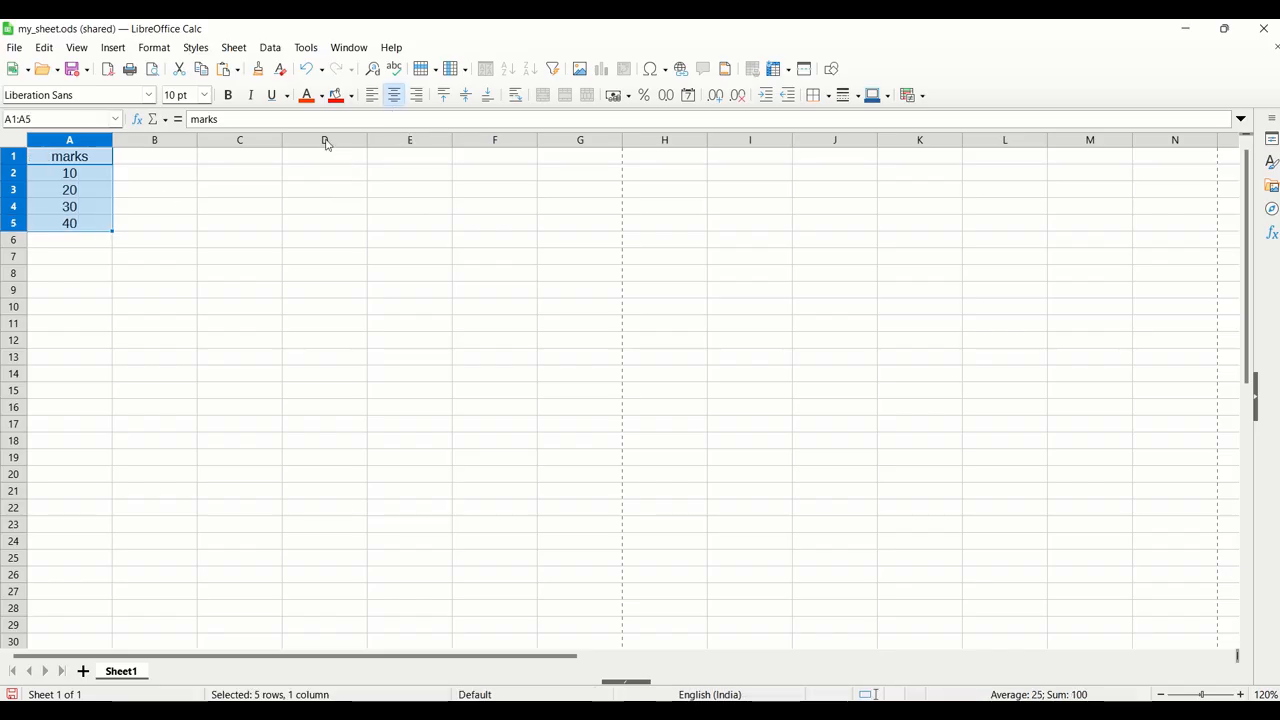
pyautogui.click(307, 95)
pyautogui.click(486, 325)
# Step: Enter the heading subjects in H6 and list English, Hindi and Maths below it in H7:H9
pyautogui.click(687, 245)
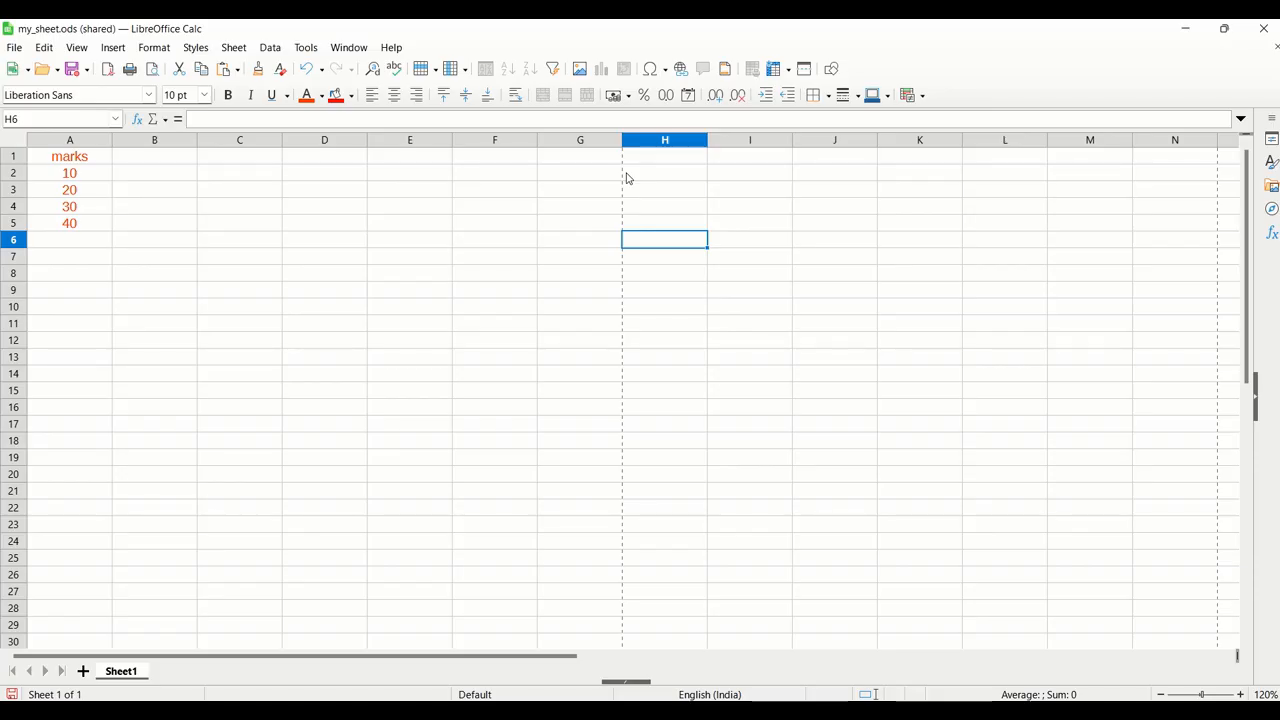
pyautogui.write('subjects')
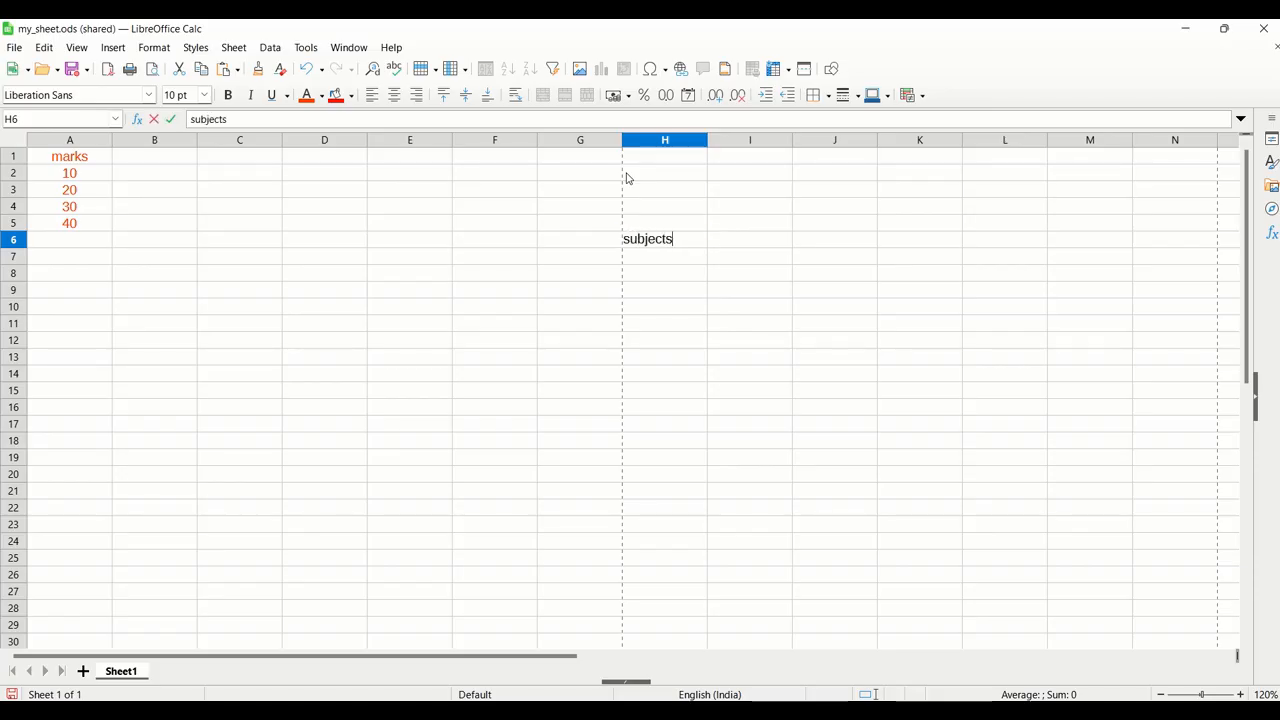
pyautogui.press('Return')
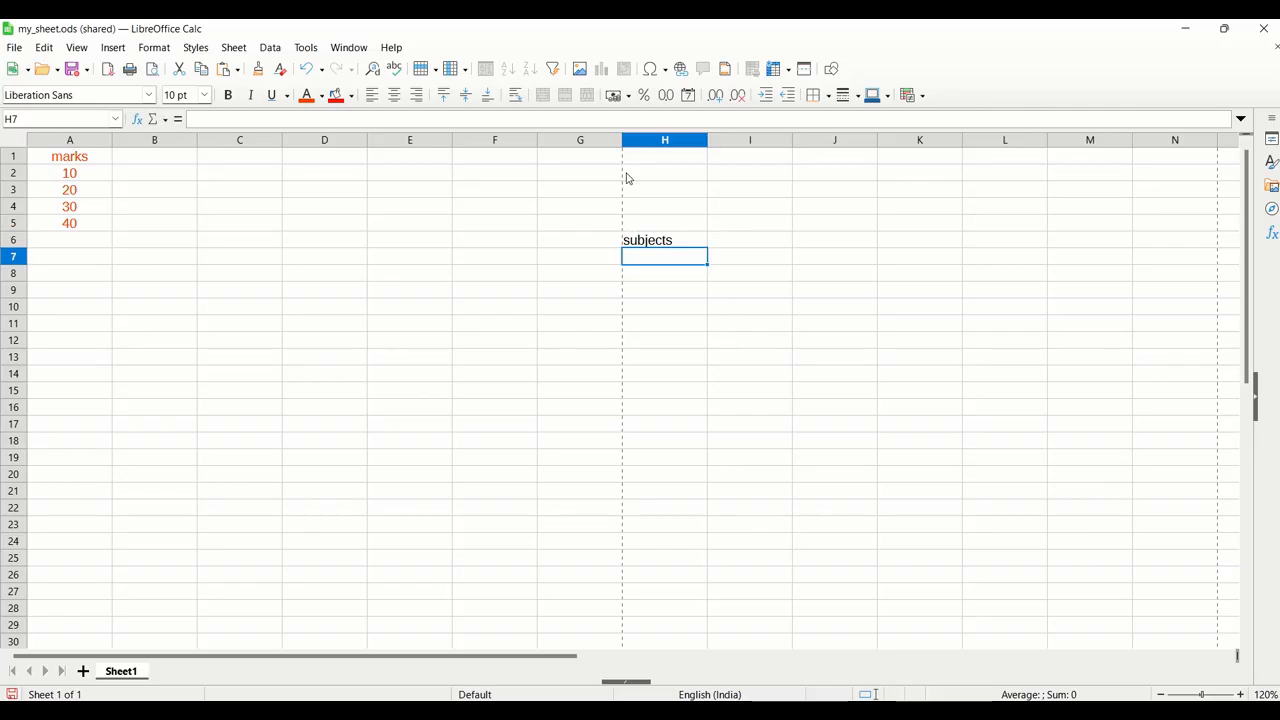
pyautogui.write('English')
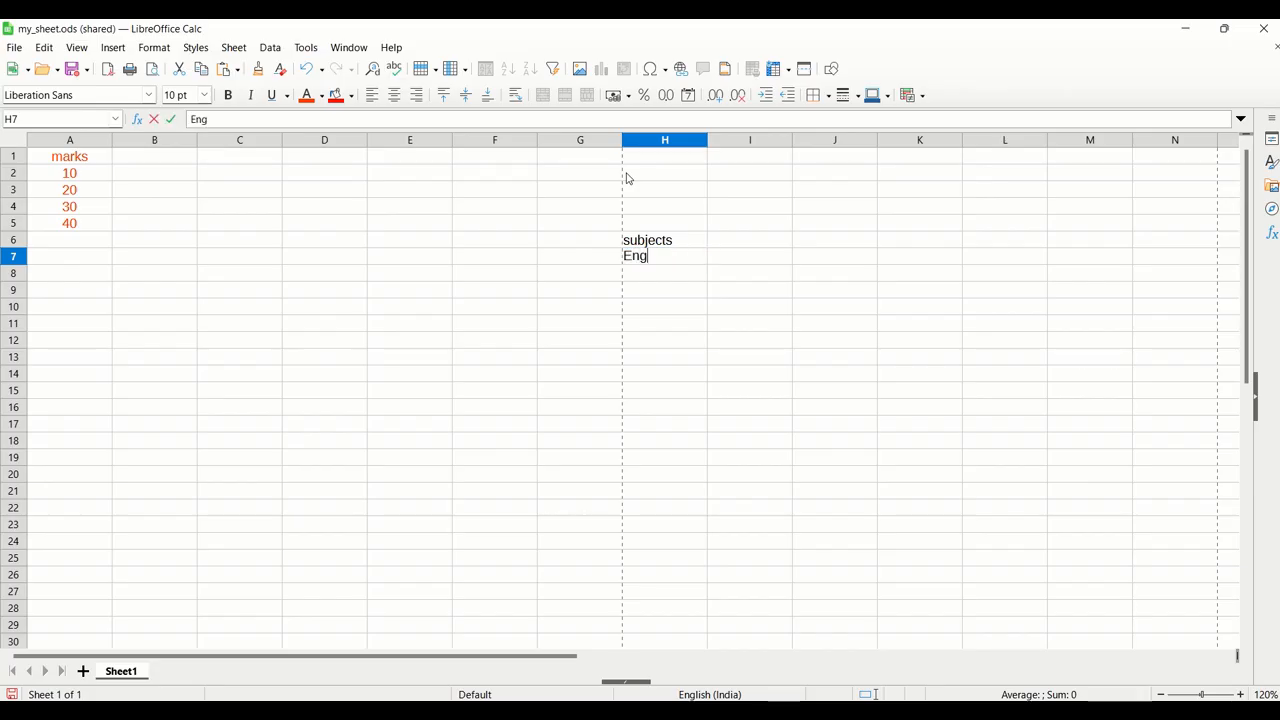
pyautogui.press('Return')
pyautogui.write('Hindi')
pyautogui.press('Return')
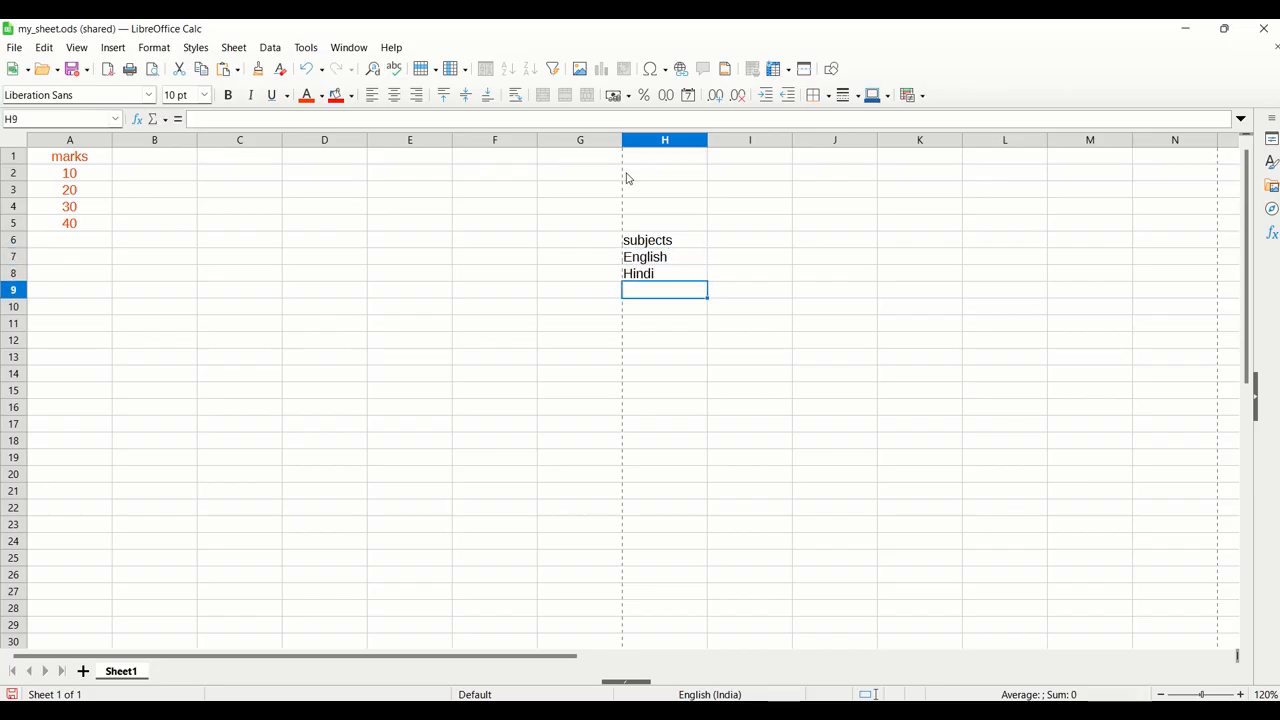
pyautogui.write('Maths')
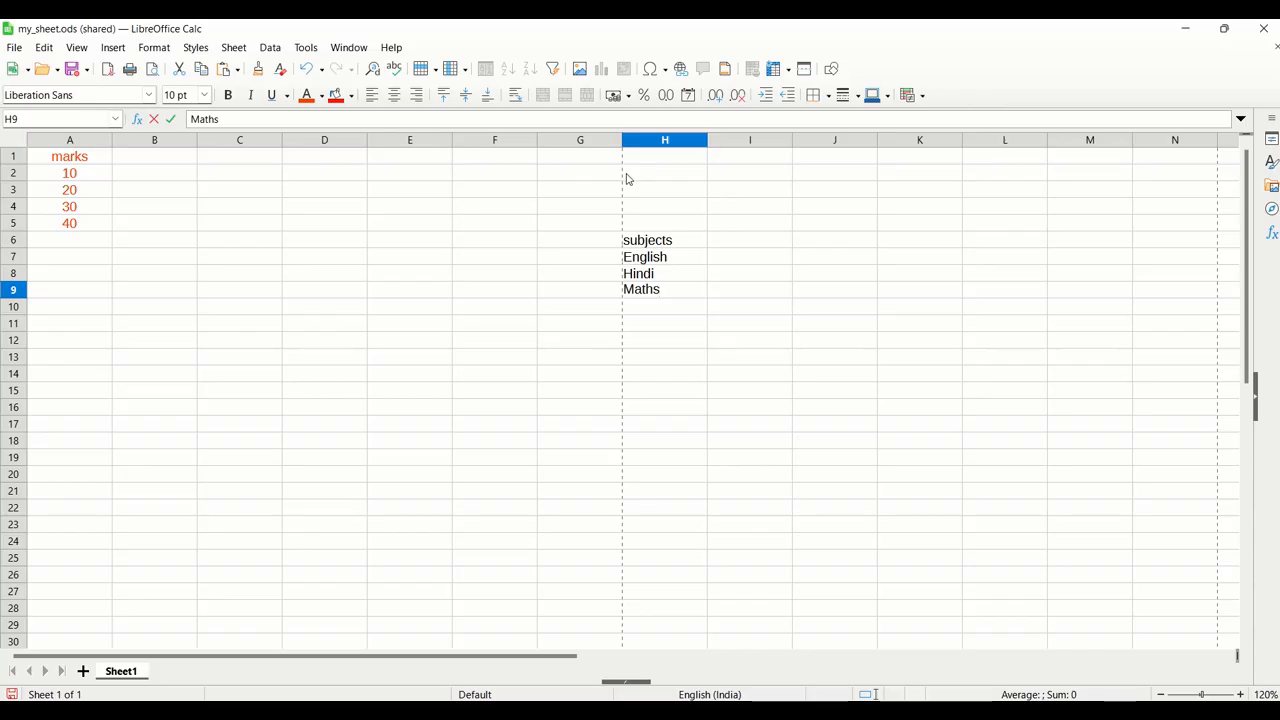
# Step: Change the text colour of the subjects list in H6:H9 to green
pyautogui.moveTo(674, 245); pyautogui.dragTo(668, 292)
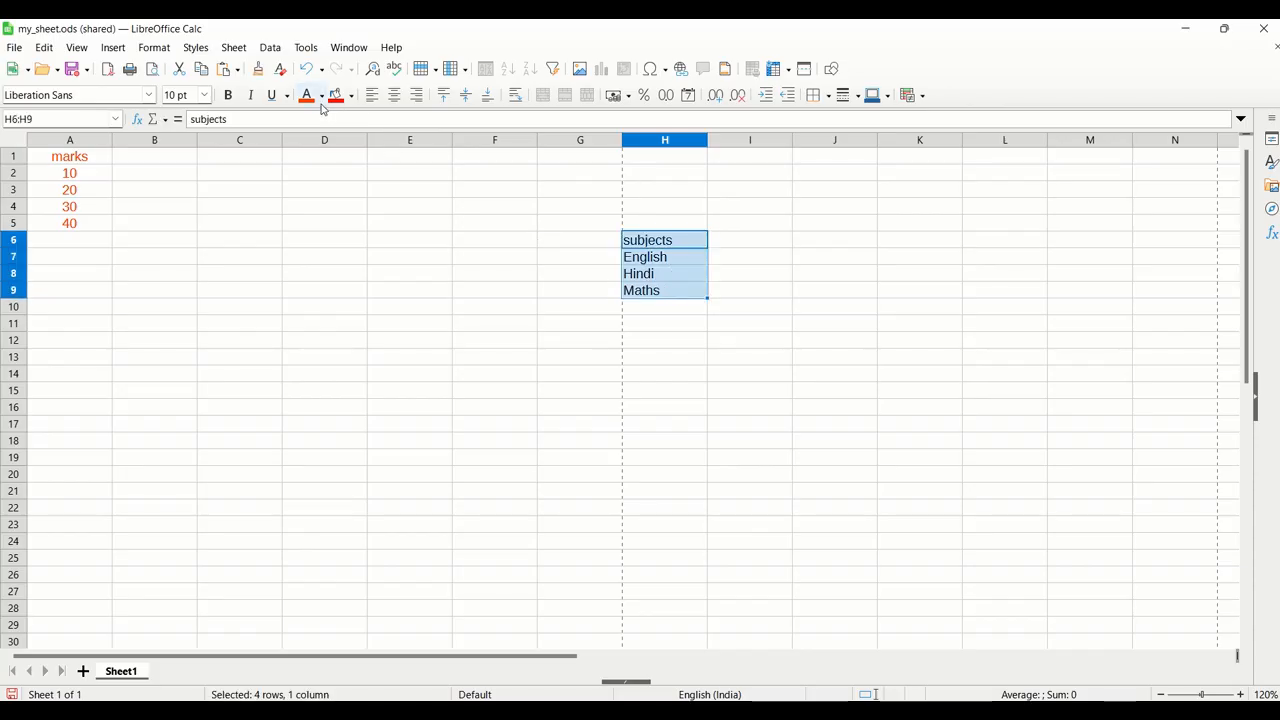
pyautogui.click(321, 95)
pyautogui.click(449, 206)
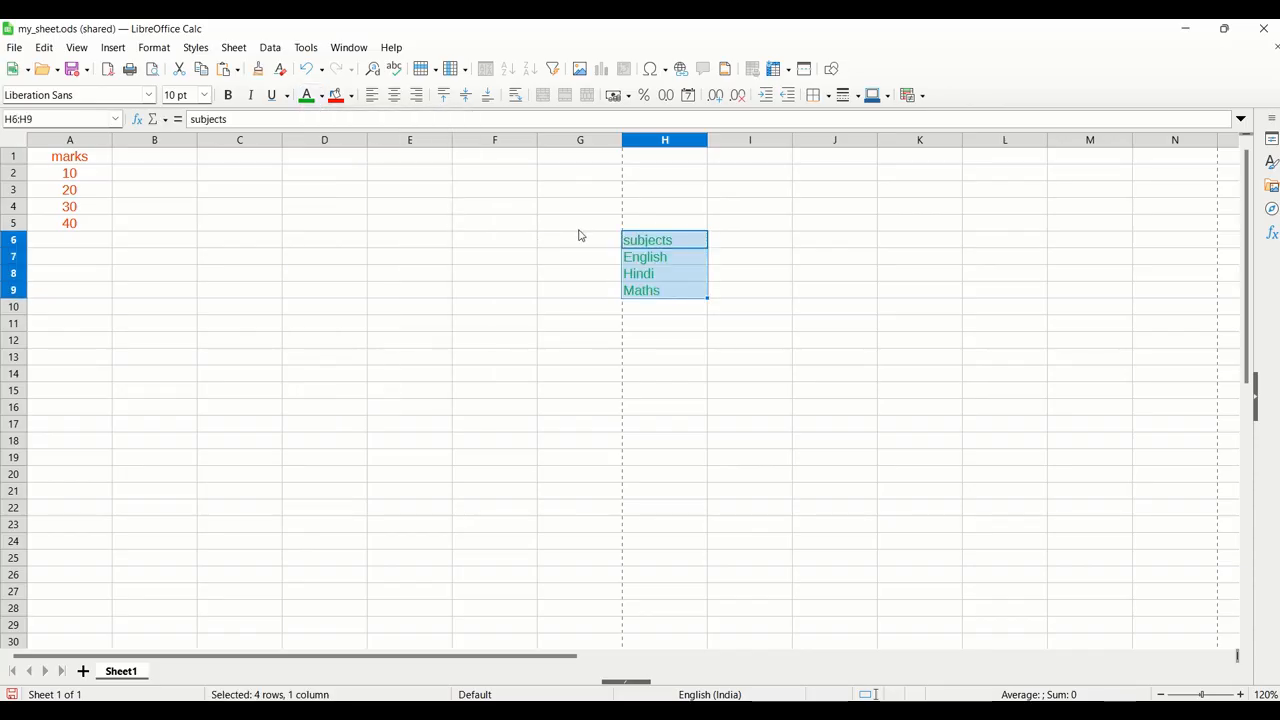
pyautogui.click(503, 240)
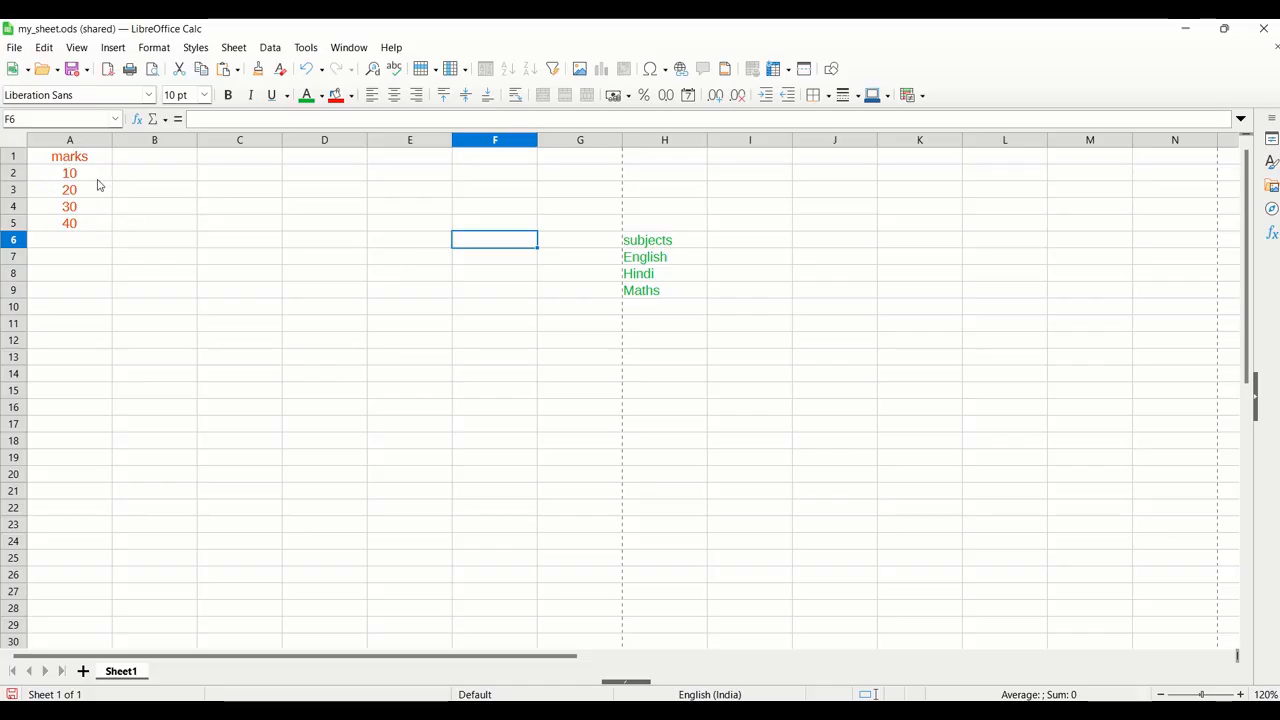
# Step: Replace the marks in A2:A5 with 50, 60, 70 and 80
pyautogui.click(100, 185)
pyautogui.write('50')
pyautogui.press('Return')
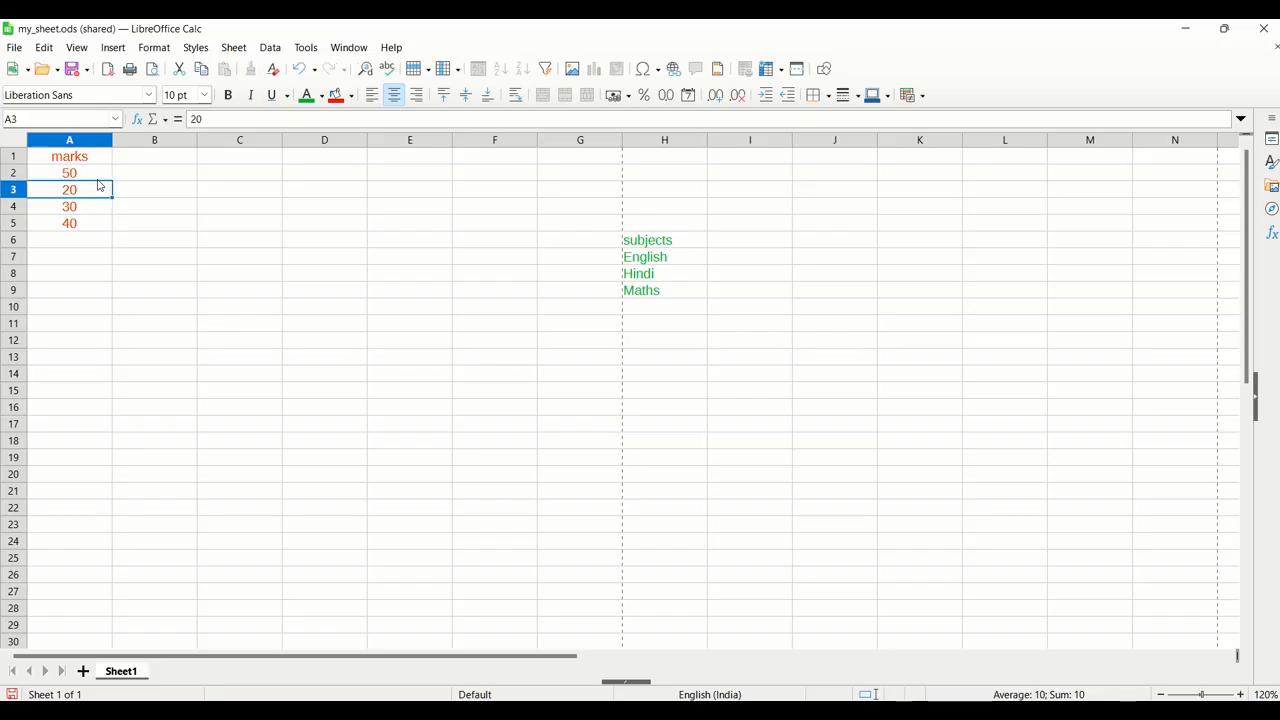
pyautogui.write('60')
pyautogui.press('Return')
pyautogui.write('70')
pyautogui.press('Return')
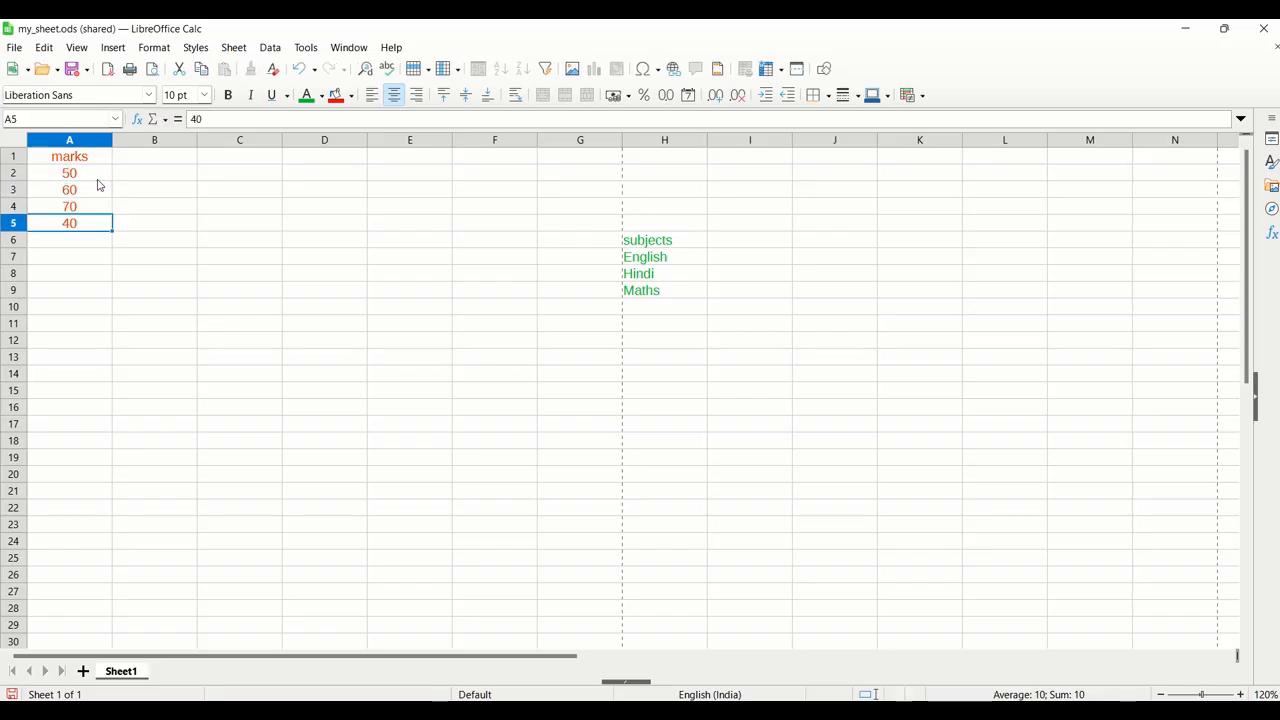
pyautogui.write('80')
pyautogui.press('Return')
# Step: Apply the green text colour to the marks in A2:A5
pyautogui.moveTo(72, 174); pyautogui.dragTo(77, 226)
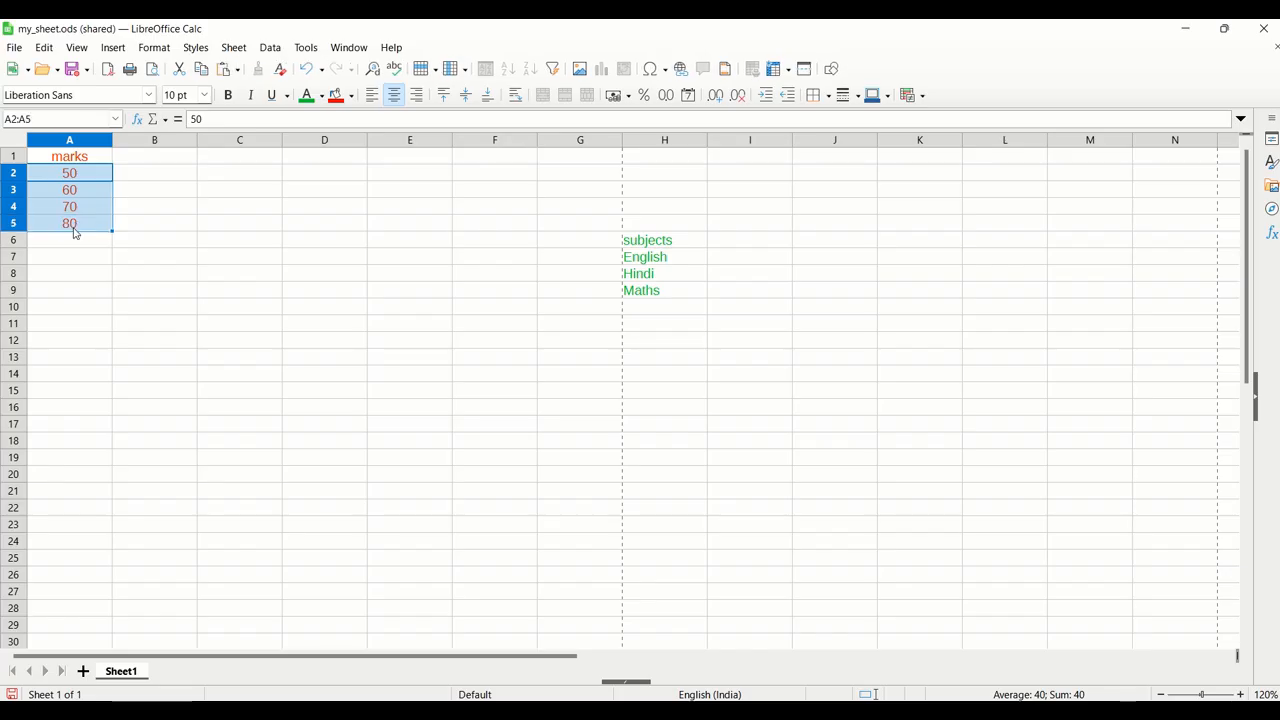
pyautogui.click(303, 97)
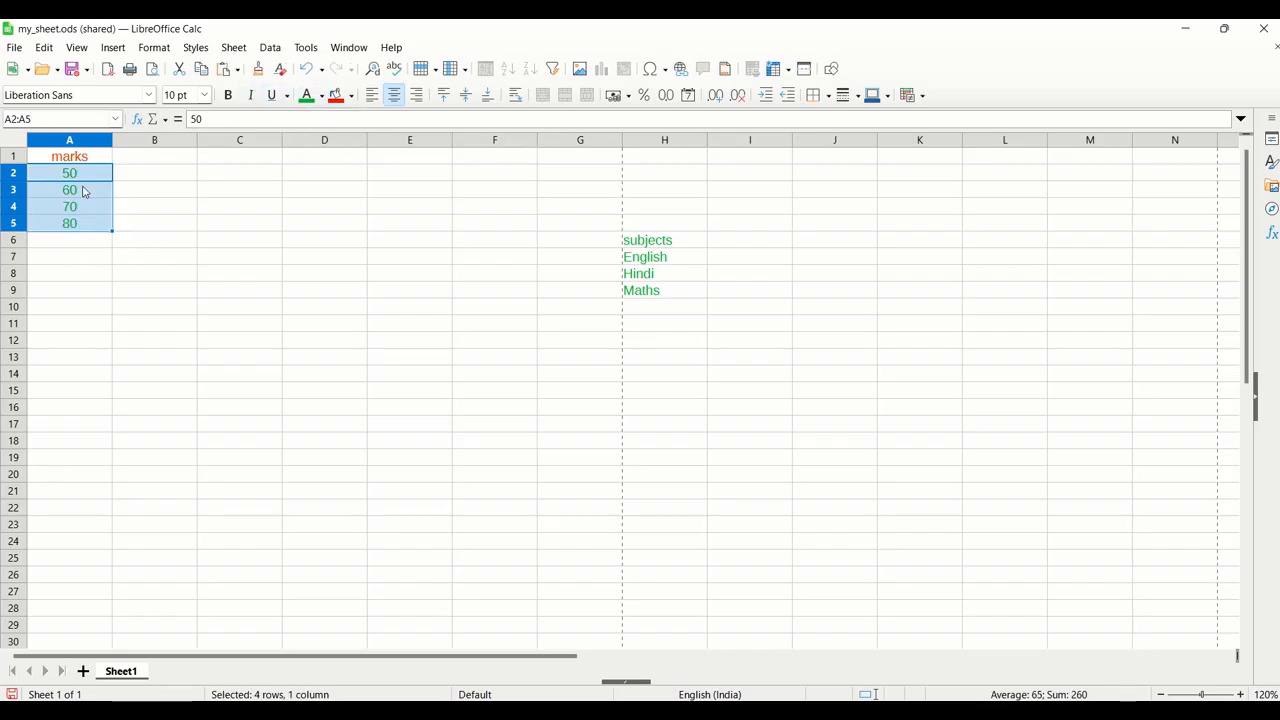
pyautogui.click(166, 208)
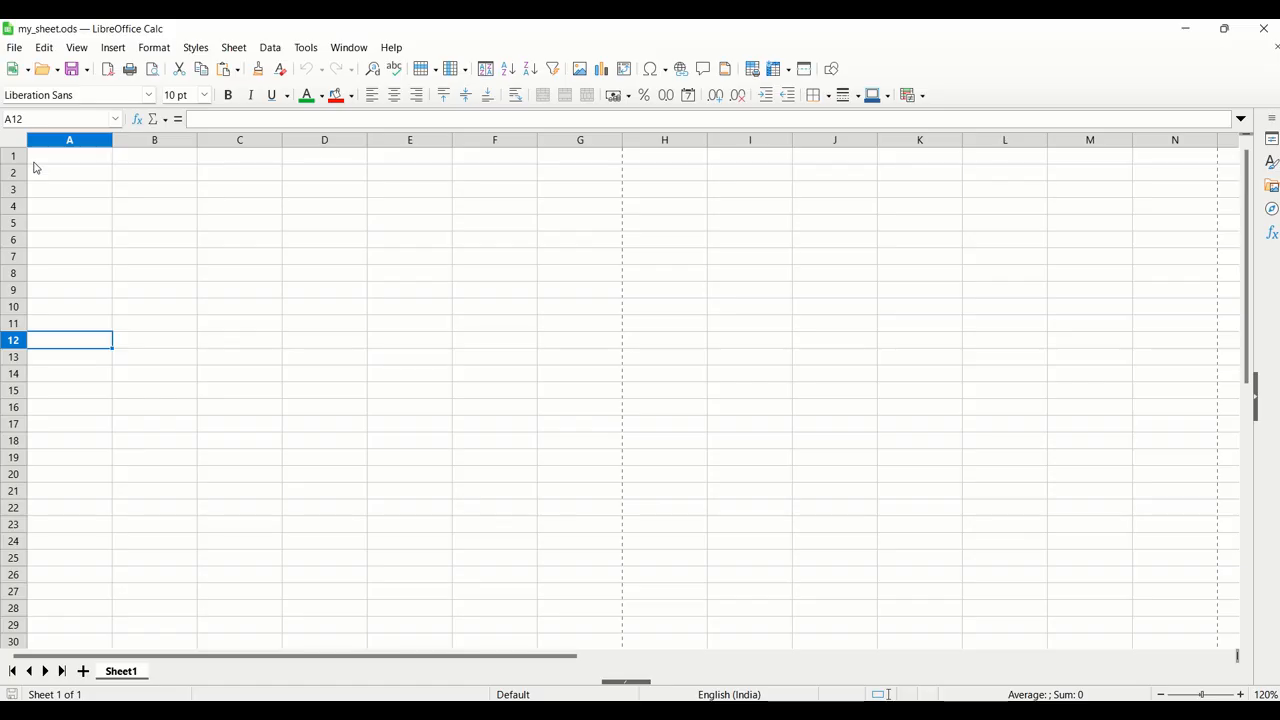
# Step: Enter the column headings Subject in A1 and Marks in B1
pyautogui.click(34, 163)
pyautogui.write('Sub')
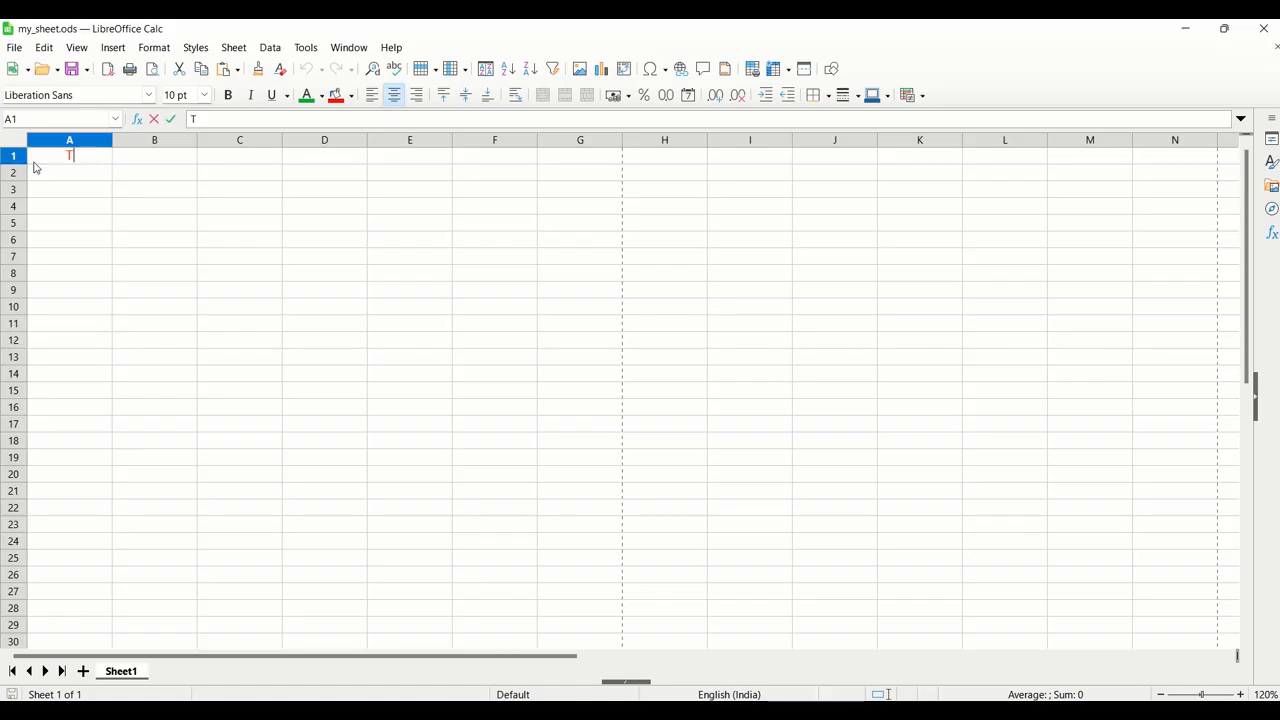
pyautogui.write('he')
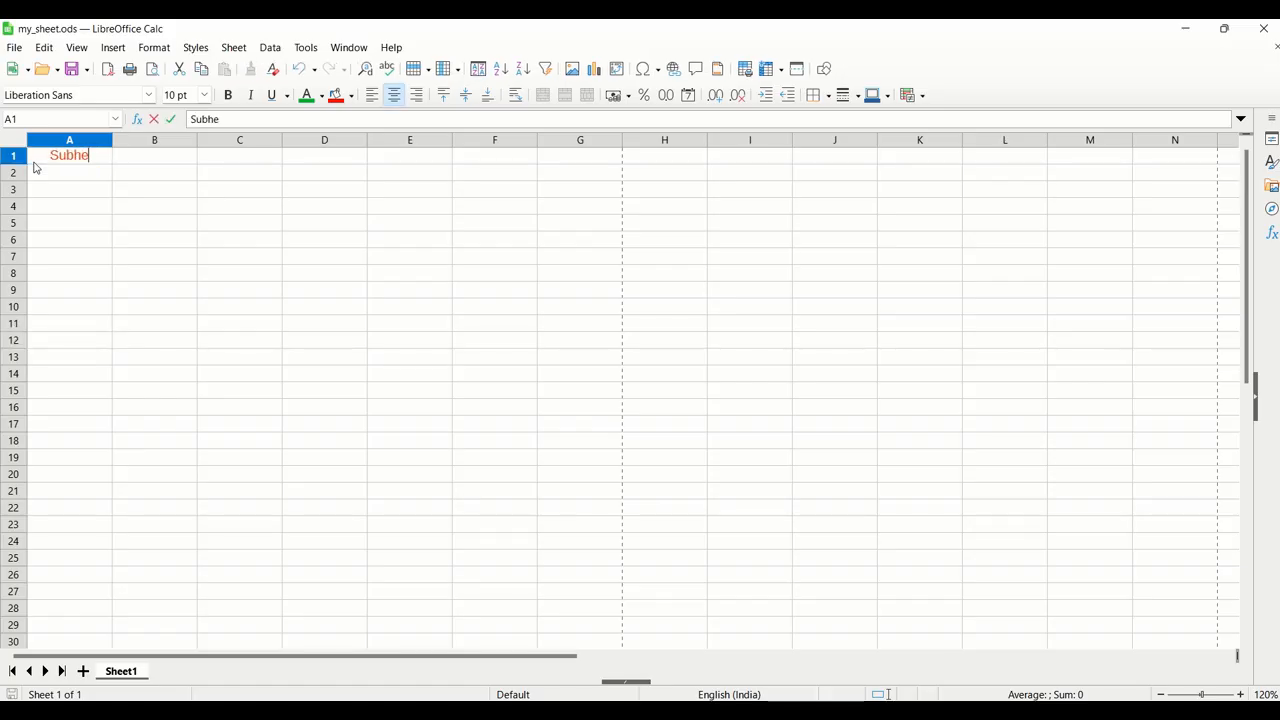
pyautogui.press('BackSpace')
pyautogui.press('BackSpace')
pyautogui.write('ject')
pyautogui.press('Tab')
pyautogui.write('Marks')
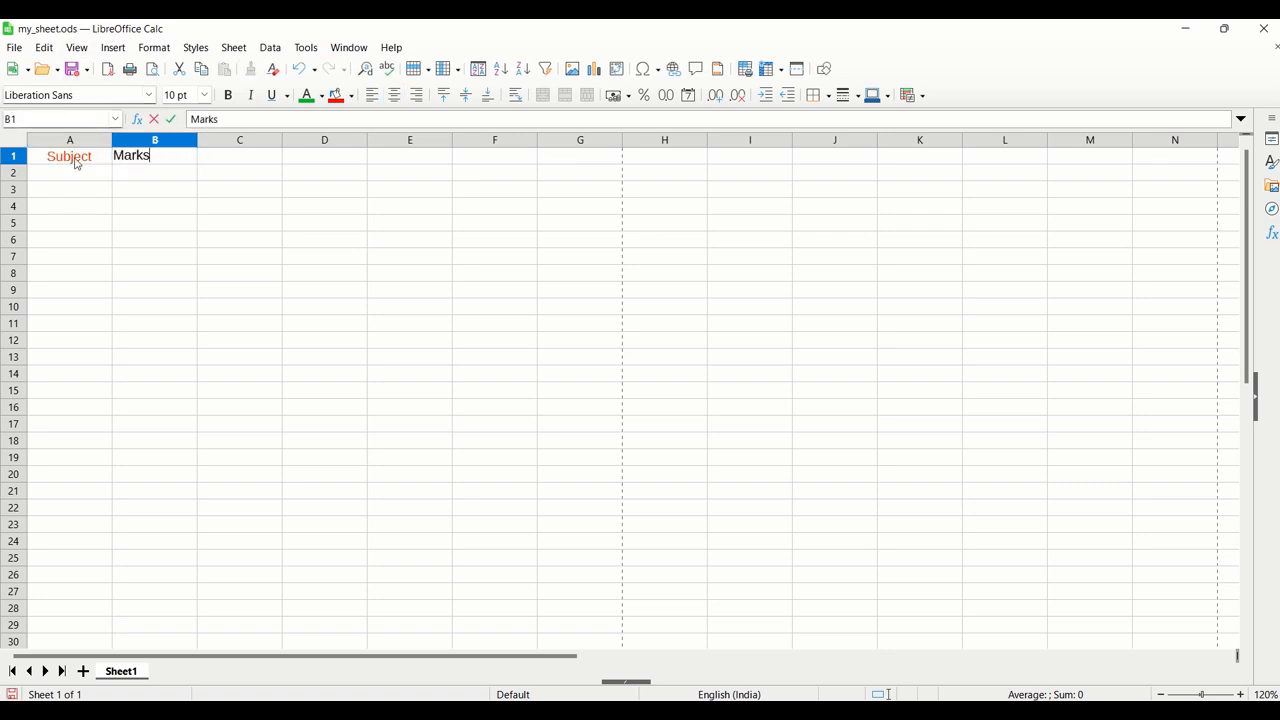
# Step: Set the text colour of cells A1:B8 to black
pyautogui.moveTo(74, 160); pyautogui.dragTo(158, 274)
pyautogui.click(322, 96)
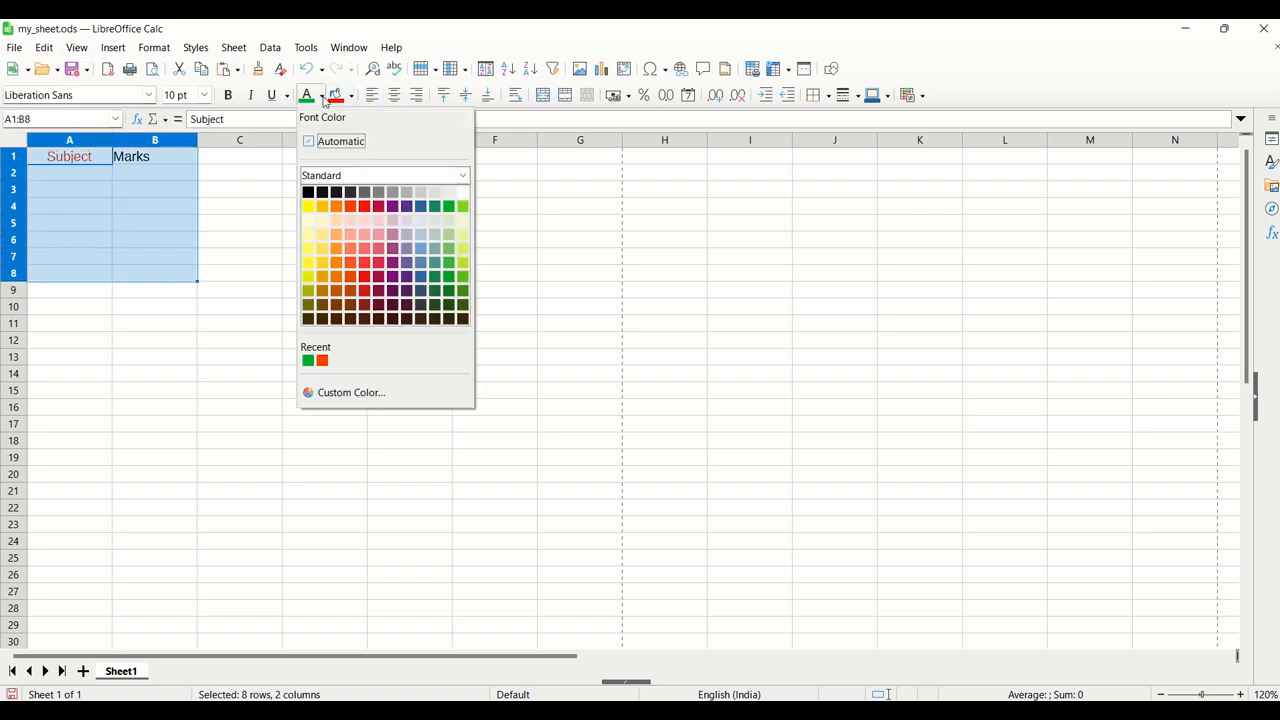
pyautogui.click(314, 192)
pyautogui.click(160, 191)
# Step: List English, Hindi, Maths, Science and S.Sci under the Subject heading in A2:A6
pyautogui.click(98, 177)
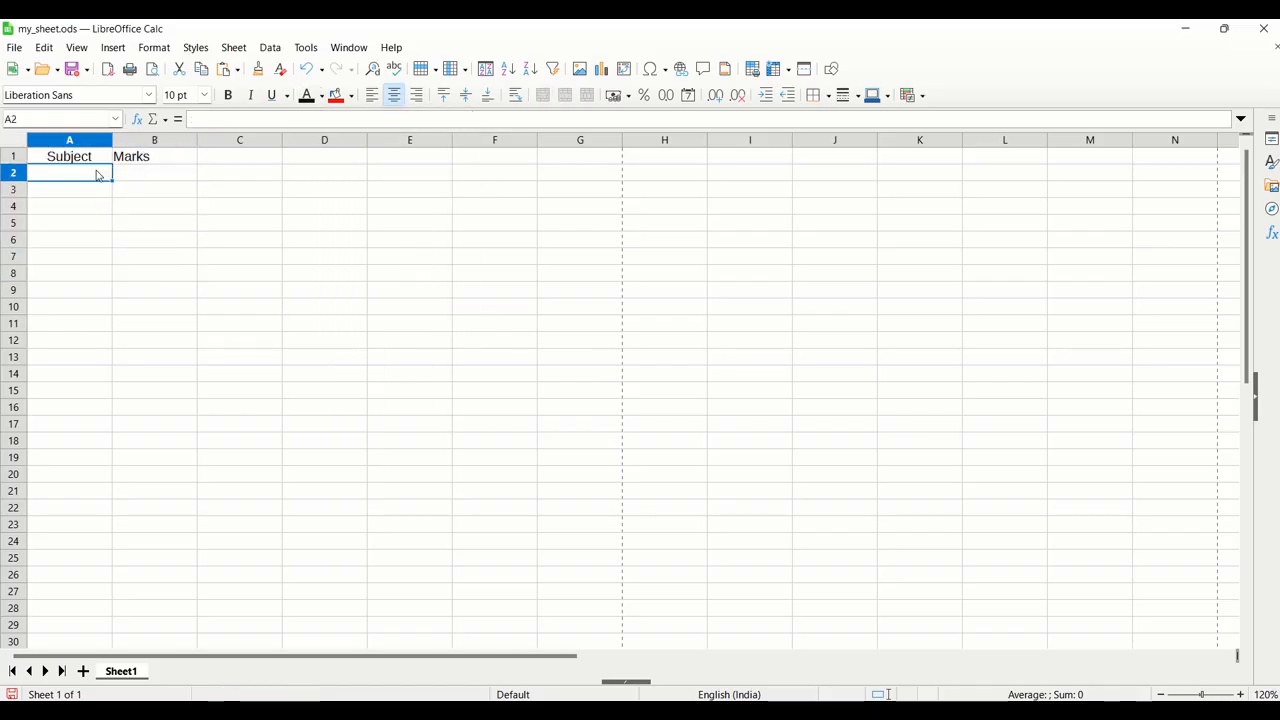
pyautogui.write('English')
pyautogui.press('Return')
pyautogui.write('Hindi')
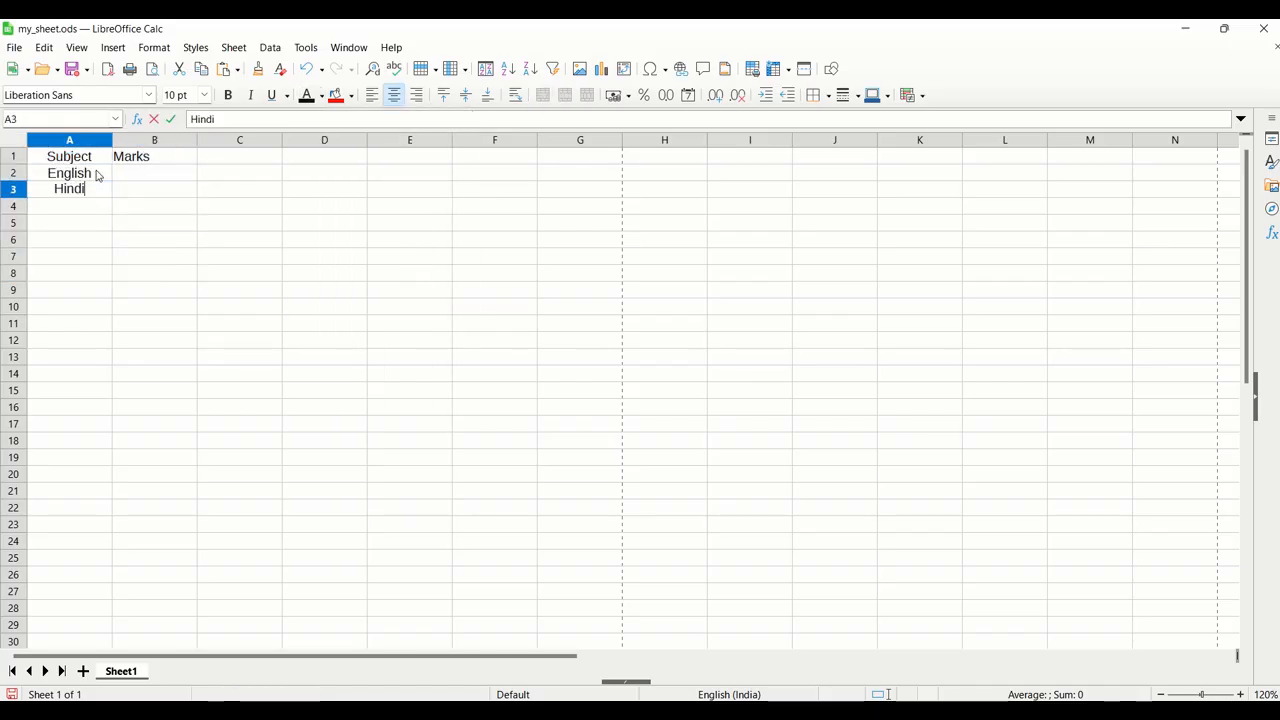
pyautogui.press('Return')
pyautogui.write('Maths')
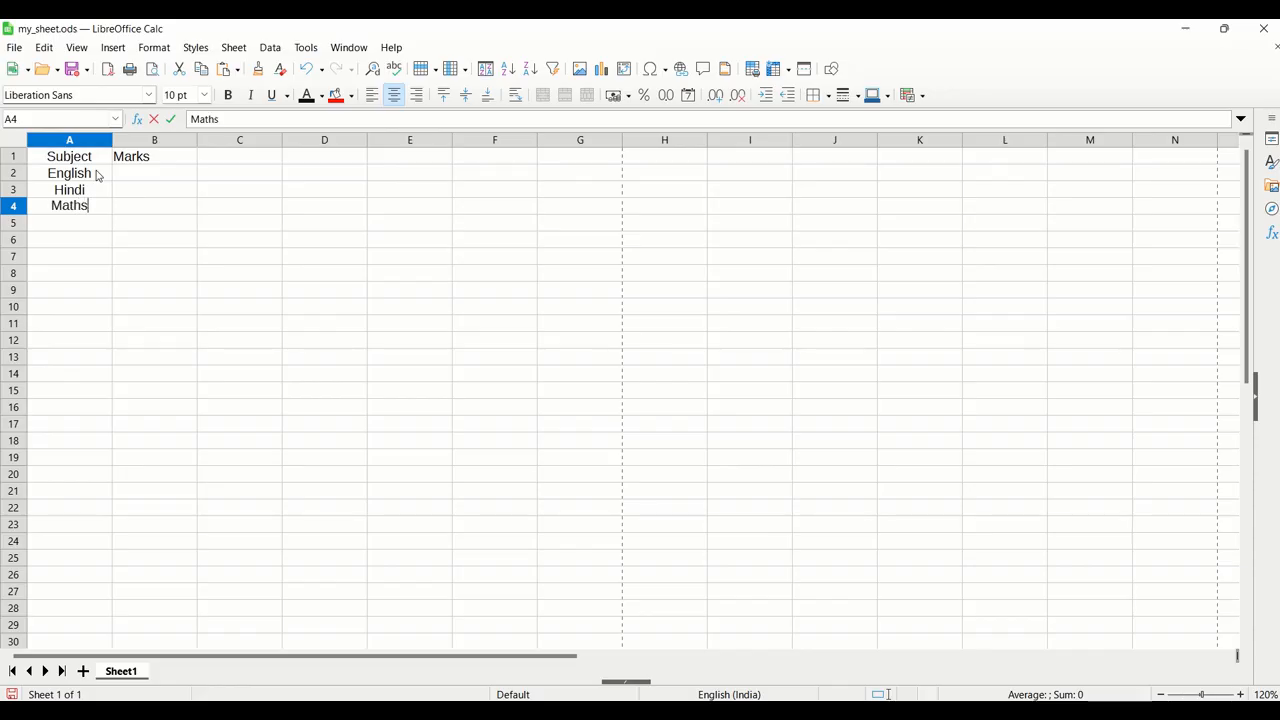
pyautogui.click(129, 174)
pyautogui.click(46, 229)
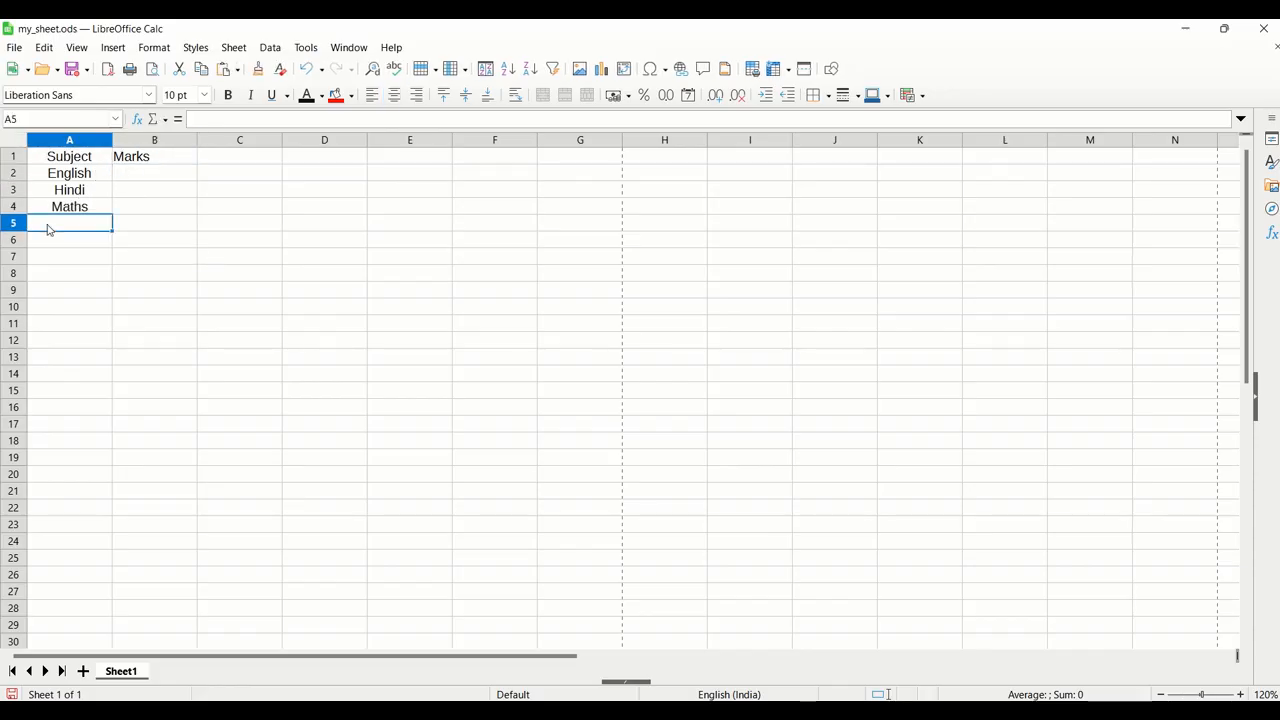
pyautogui.write('Science')
pyautogui.press('Return')
pyautogui.write('S.Sci')
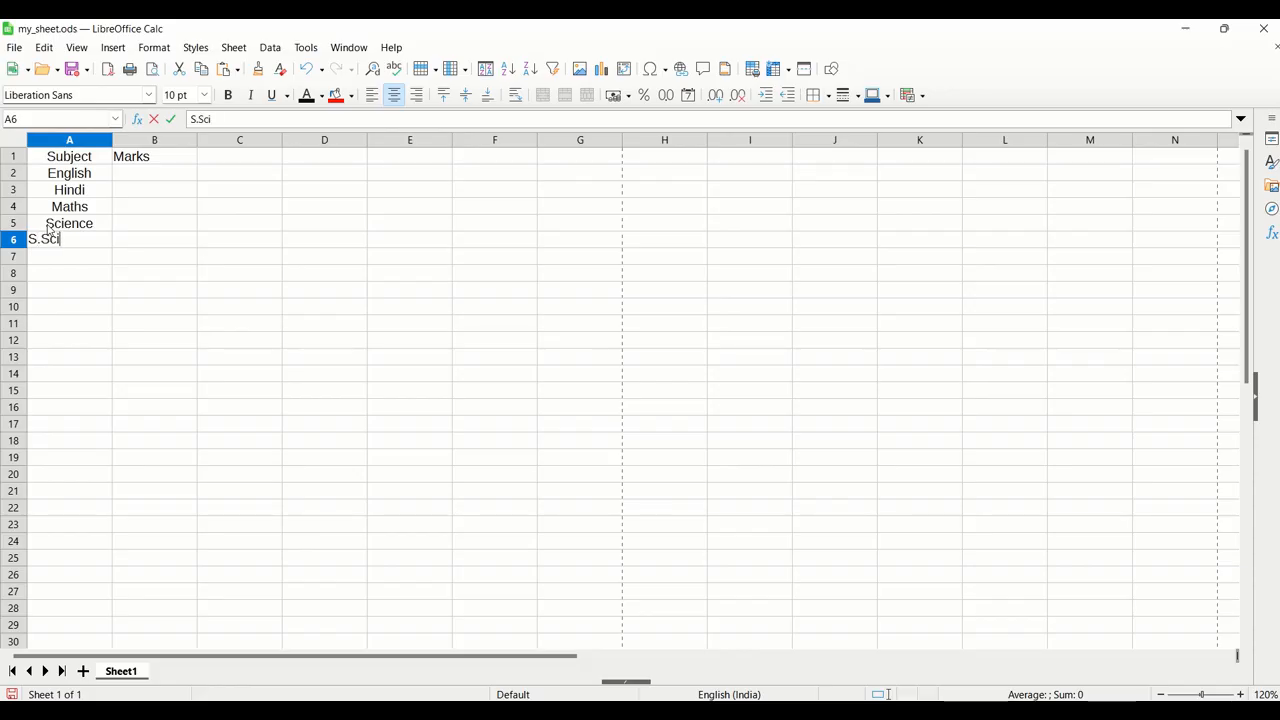
pyautogui.press('Tab')
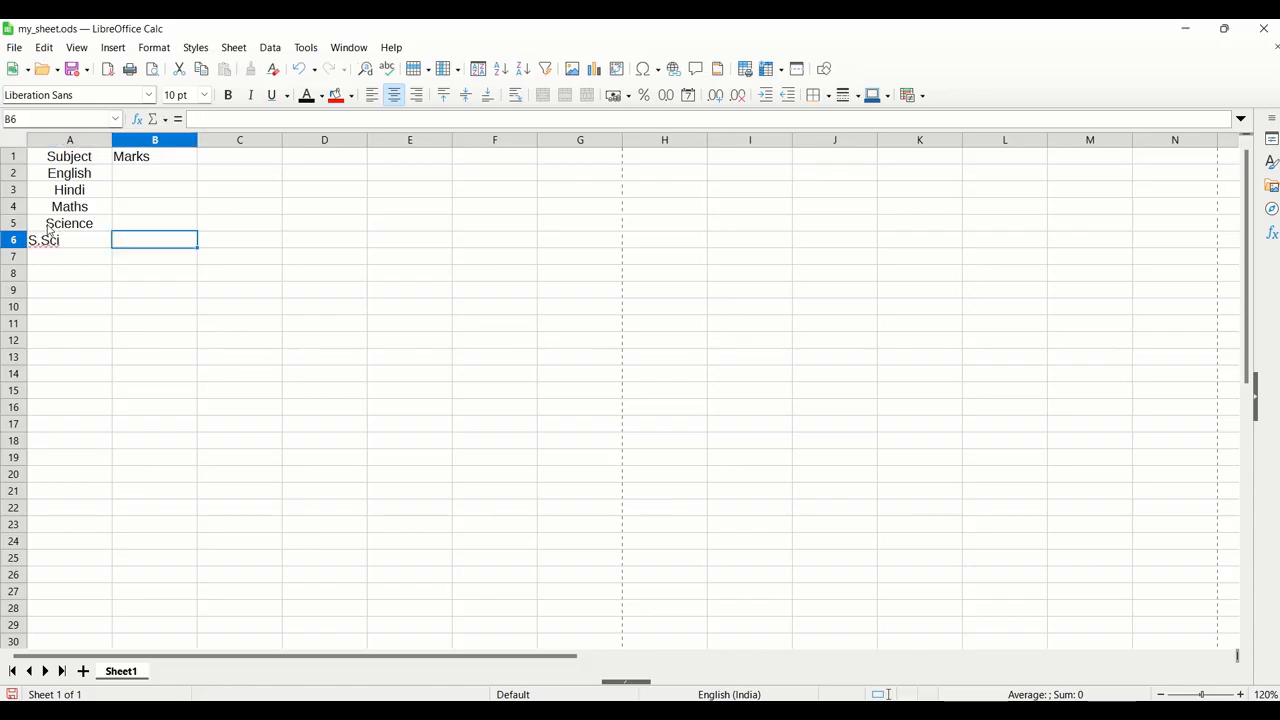
# Step: Make the contents of the table in A1:B6 bold and horizontally centred
pyautogui.moveTo(100, 158); pyautogui.dragTo(143, 247)
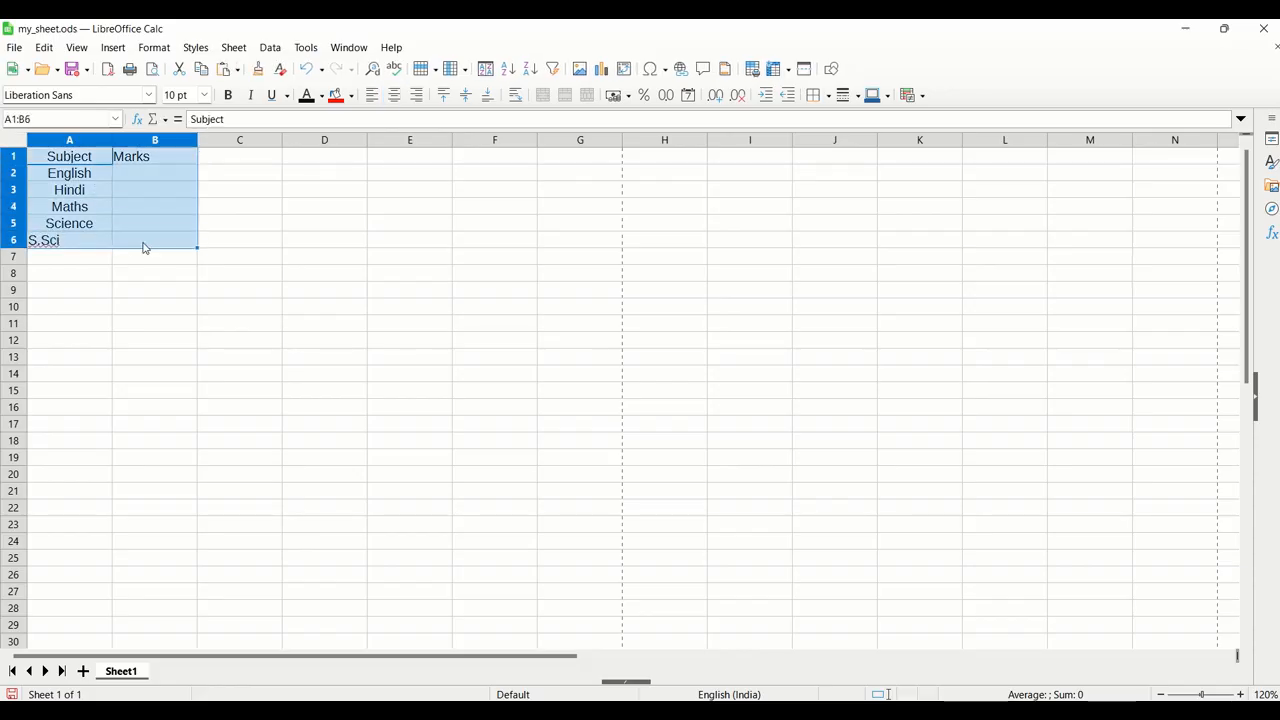
pyautogui.click(228, 95)
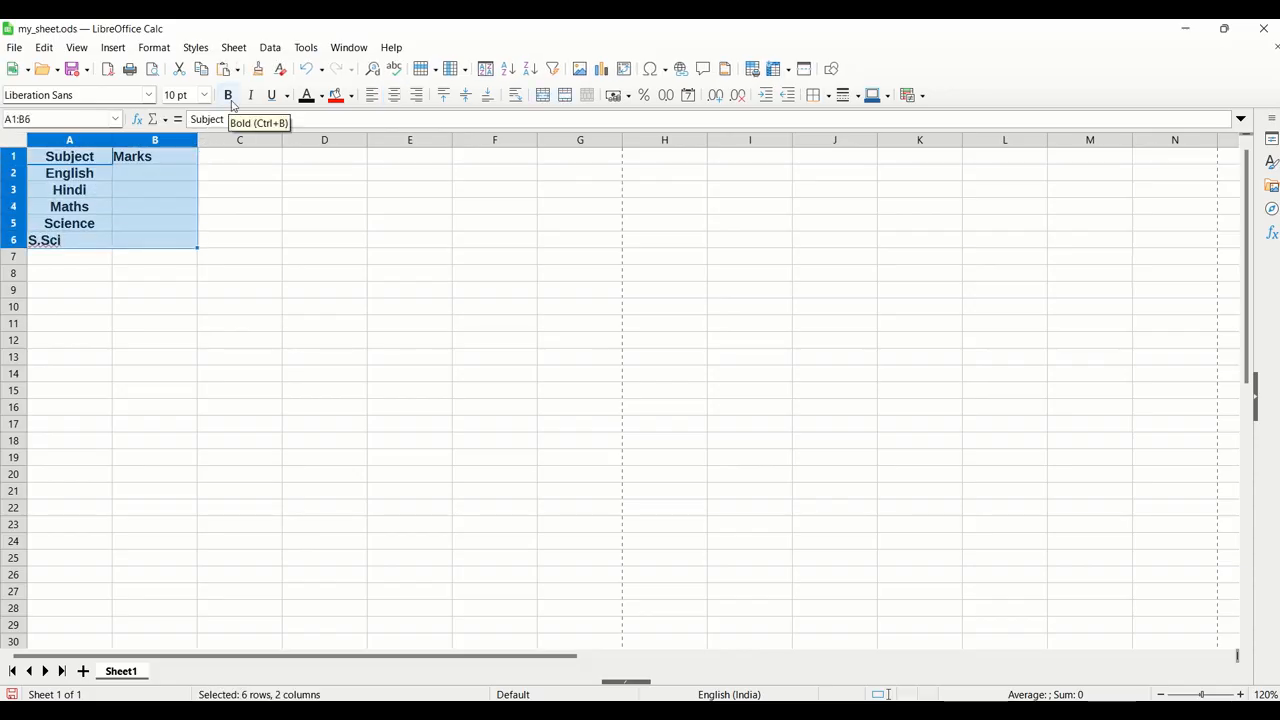
pyautogui.click(394, 95)
# Step: Add an outer border and all inner lines to the table in A1:B6
pyautogui.click(828, 95)
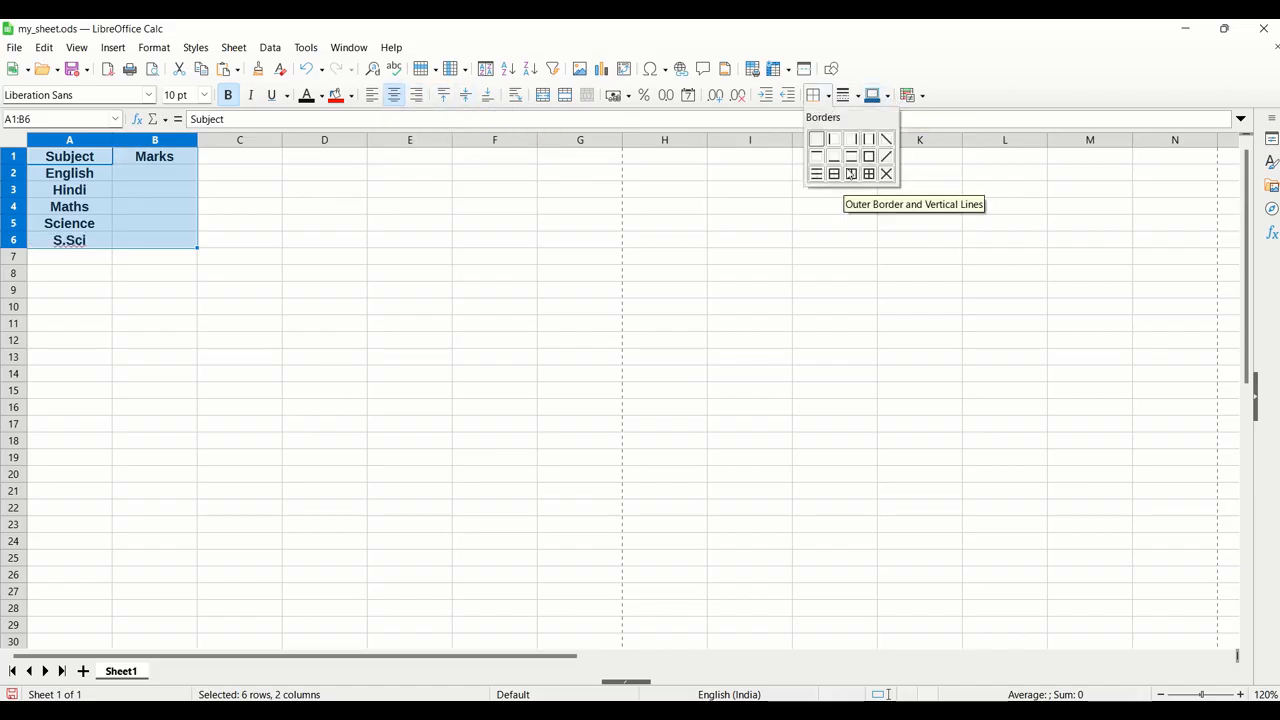
pyautogui.click(869, 174)
pyautogui.click(570, 224)
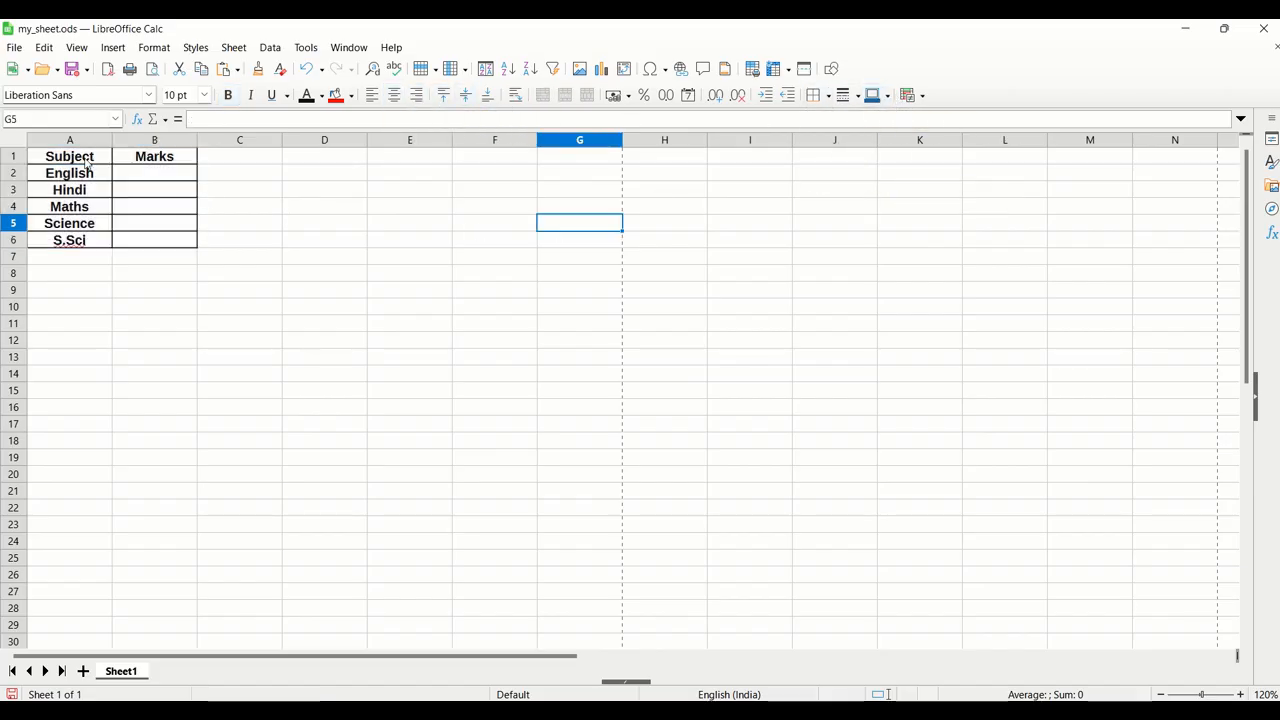
# Step: Fill the heading cells A1:B1 with a yellow background
pyautogui.moveTo(62, 156); pyautogui.dragTo(150, 157)
pyautogui.click(351, 95)
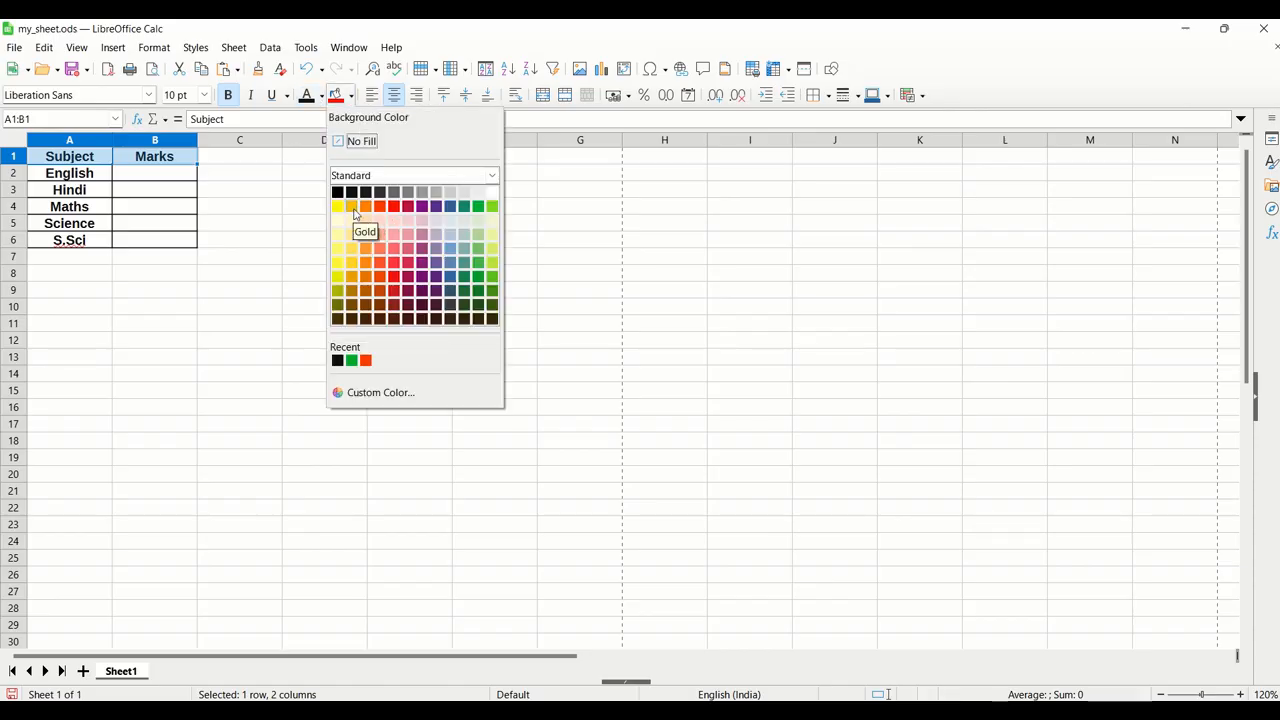
pyautogui.click(339, 206)
pyautogui.click(494, 223)
# Step: Enter the marks 78, 89, 85, 96 and 78 for the five subjects in B2:B6
pyautogui.click(151, 180)
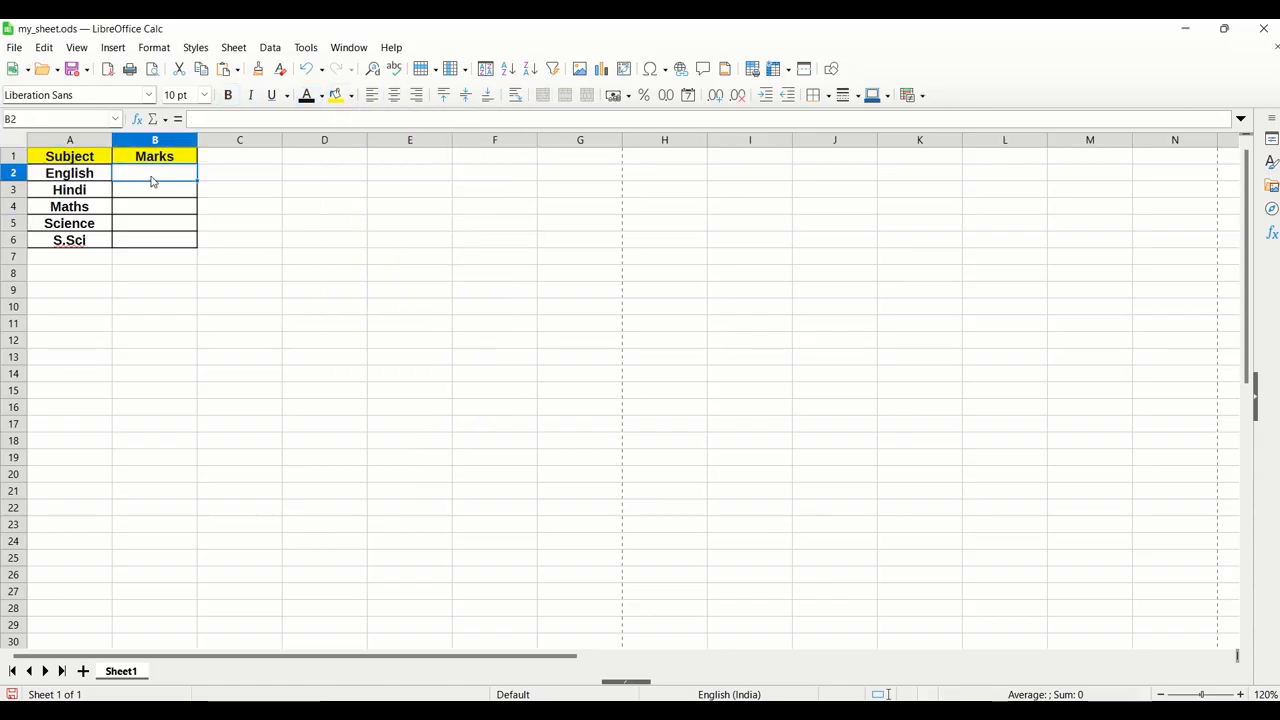
pyautogui.write('78')
pyautogui.press('Return')
pyautogui.write('89')
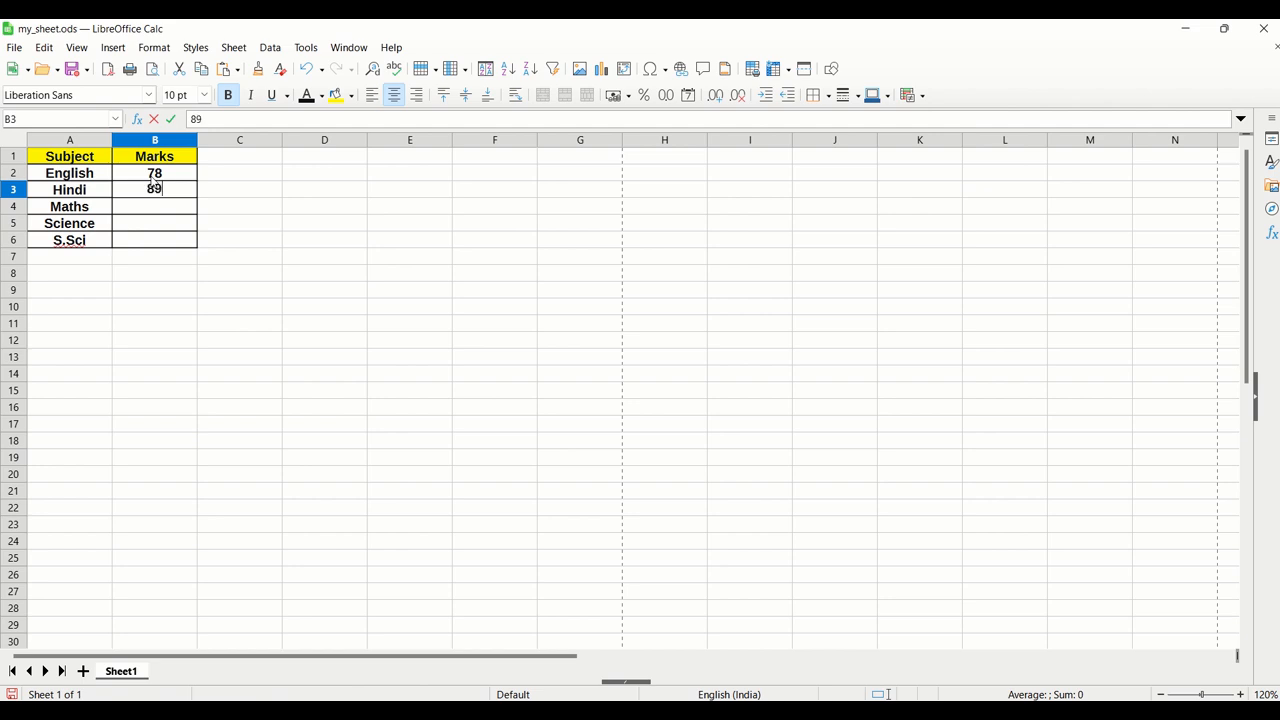
pyautogui.press('Return')
pyautogui.write('85')
pyautogui.press('Return')
pyautogui.write('96')
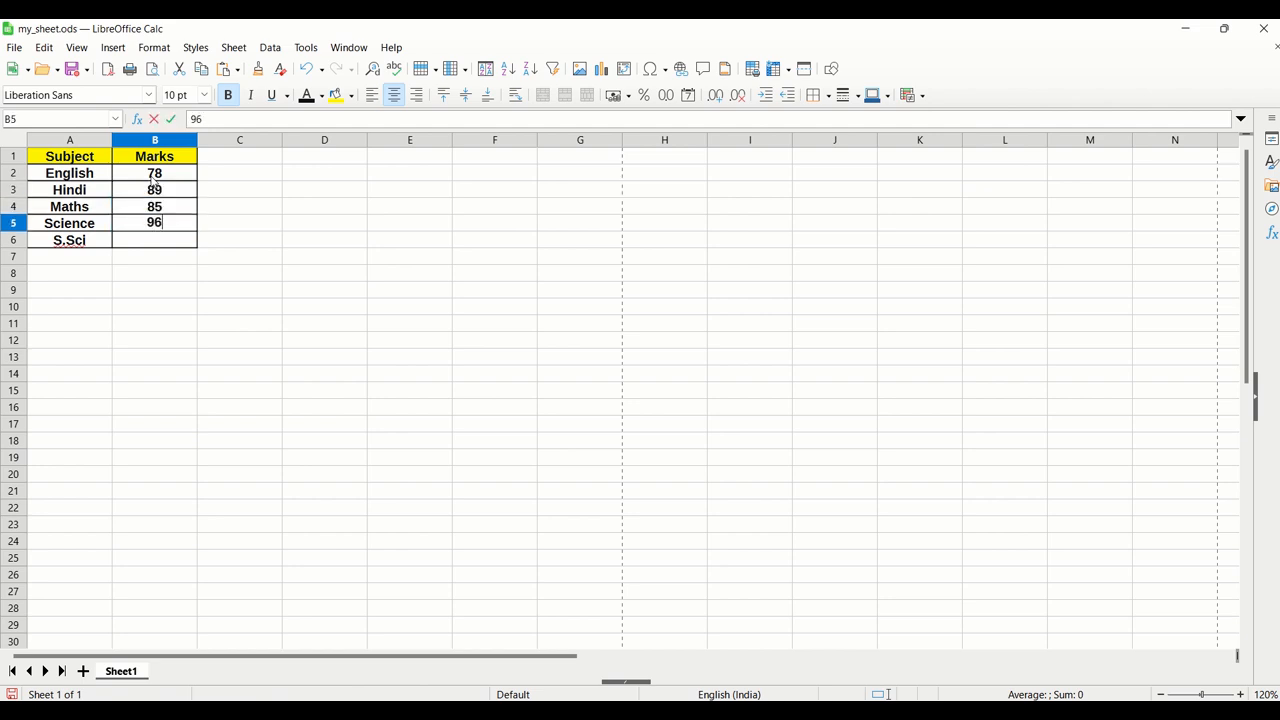
pyautogui.press('Return')
pyautogui.write('78')
pyautogui.click(295, 252)
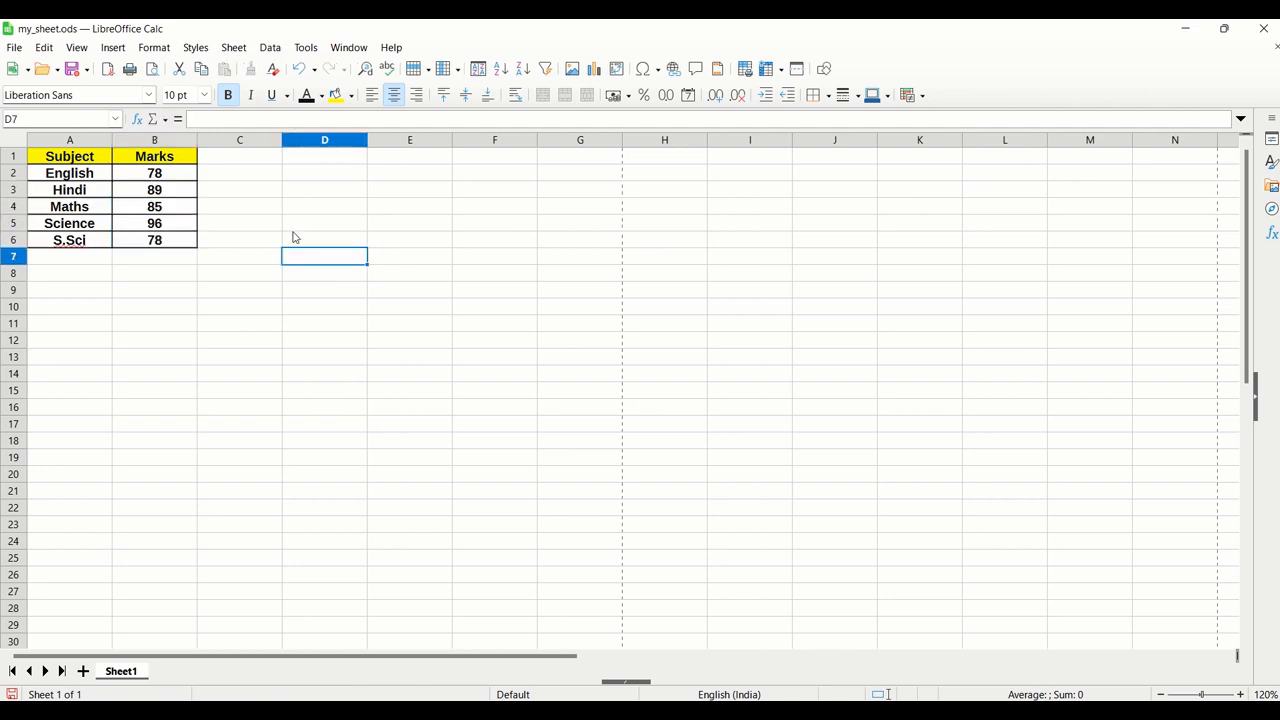
# Step: Change the marks to 98 for Hindi, 85 for Science and 80 for S.Sci
pyautogui.click(163, 196)
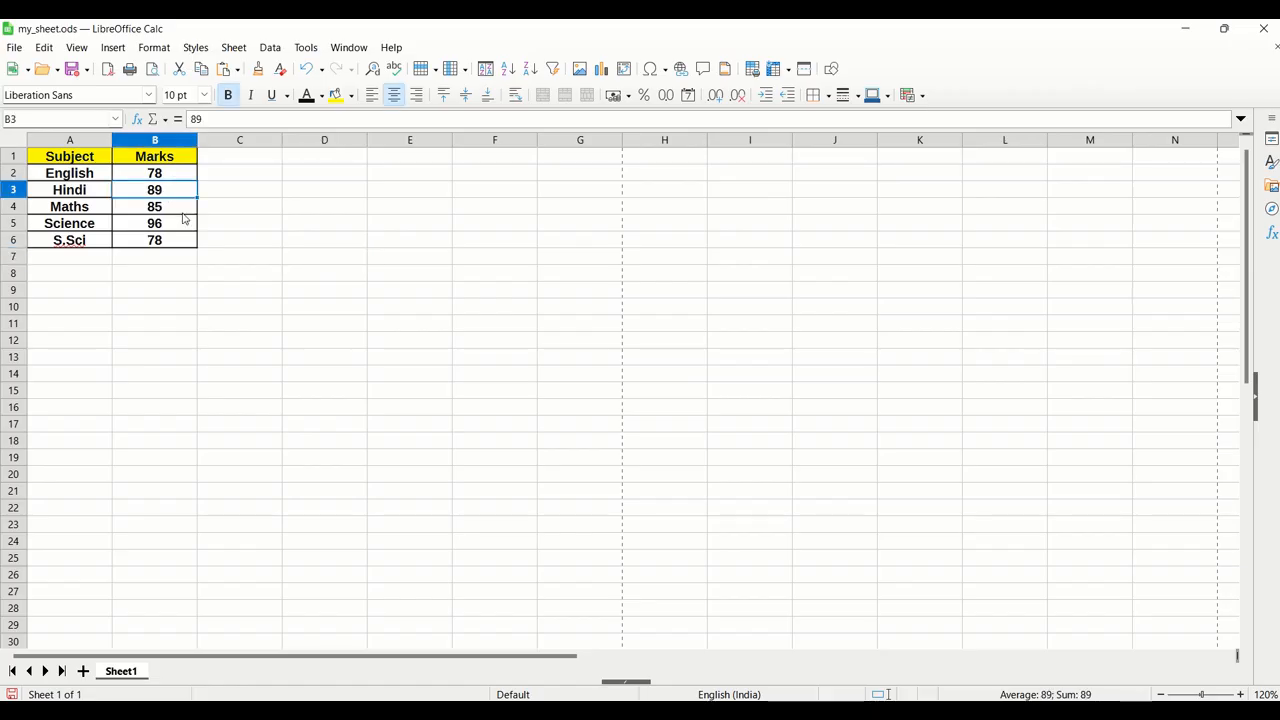
pyautogui.write('98')
pyautogui.click(260, 245)
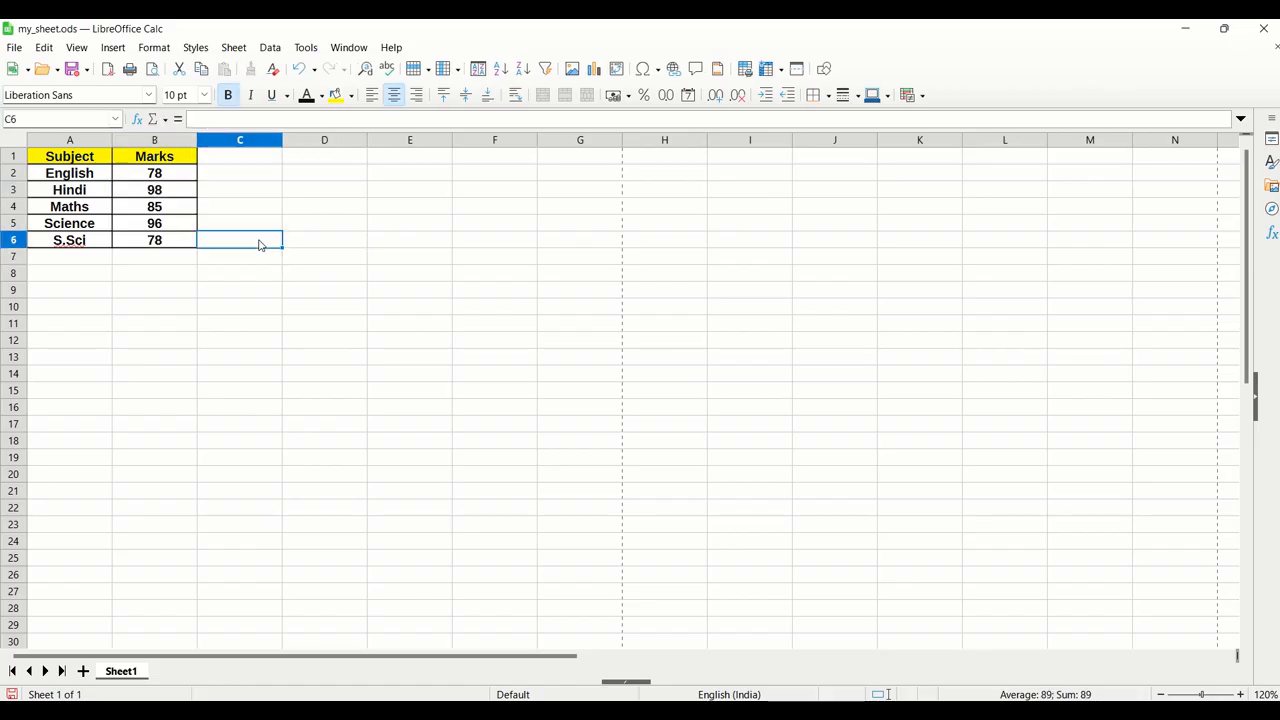
pyautogui.click(174, 223)
pyautogui.write('85')
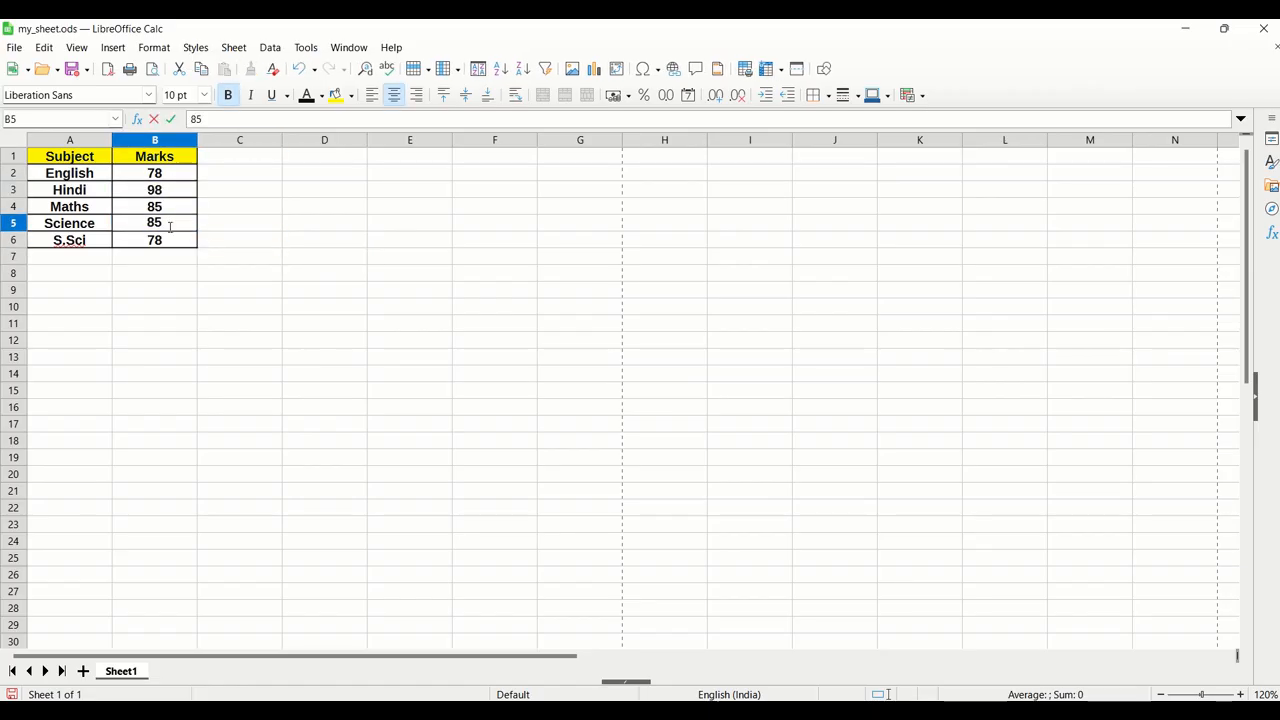
pyautogui.click(170, 243)
pyautogui.write('80')
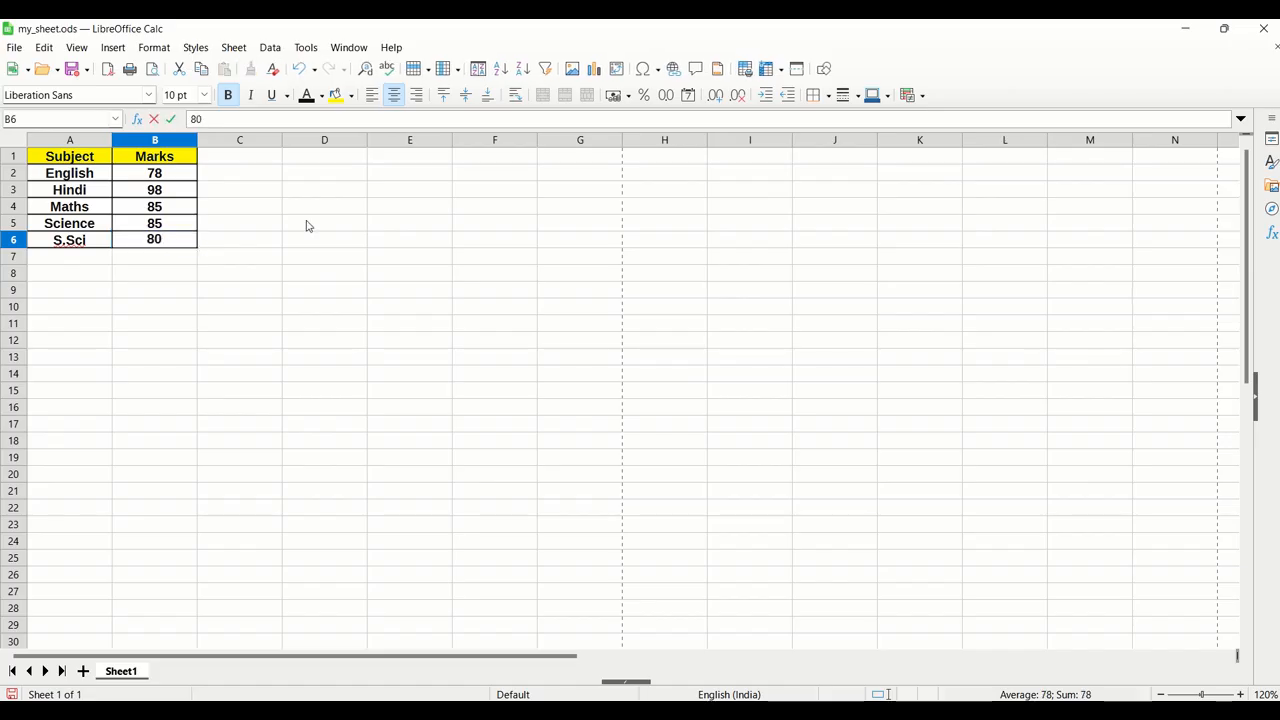
pyautogui.click(309, 224)
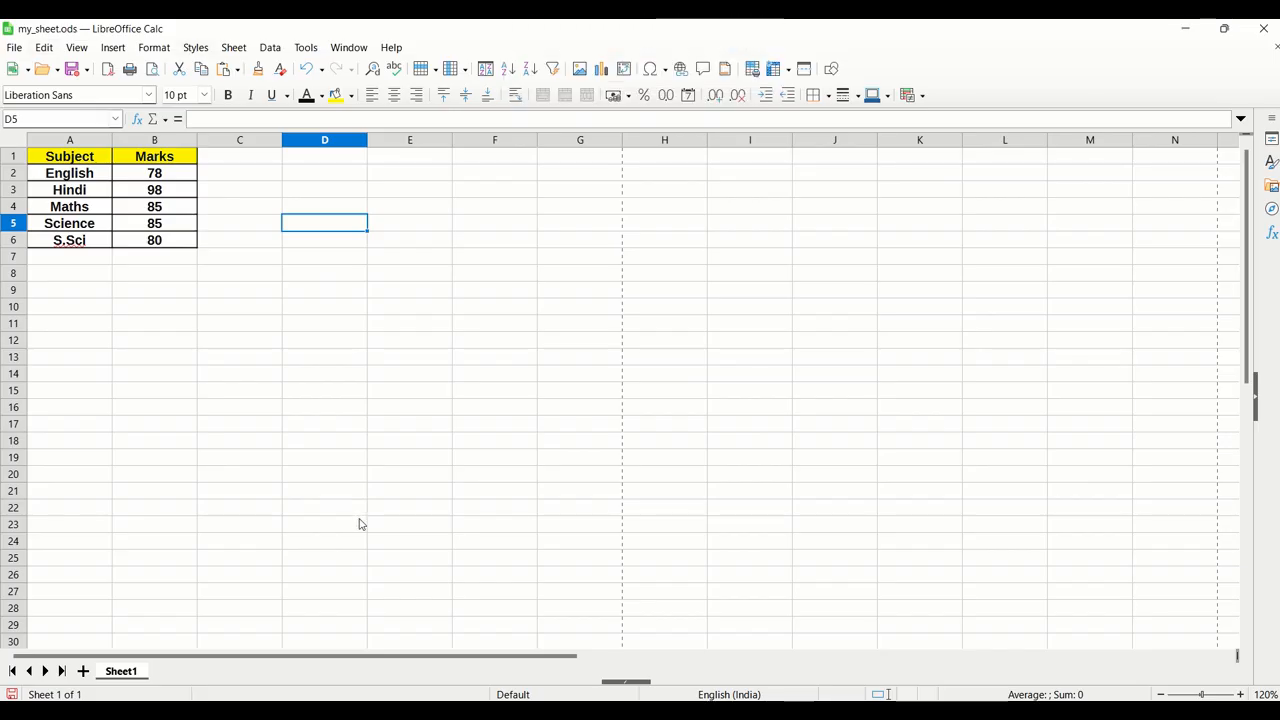
# Step: Turn on the recording of tracked changes for the spreadsheet
pyautogui.click(44, 47)
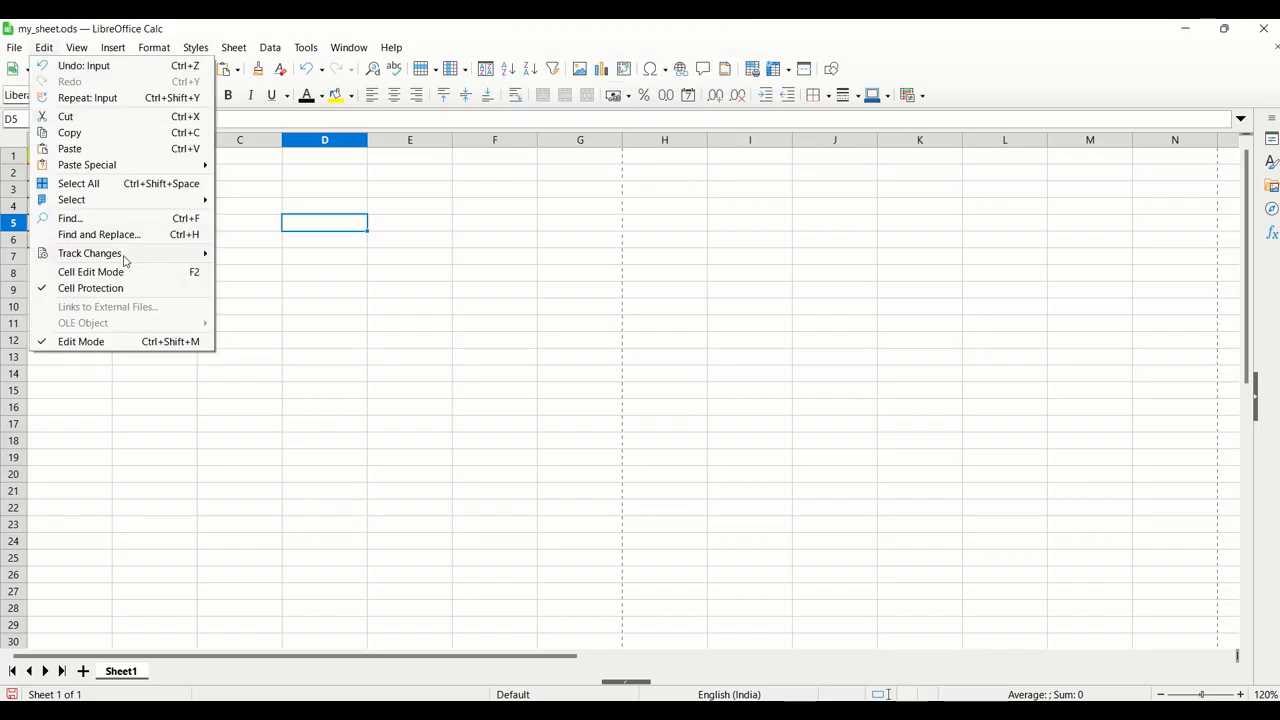
pyautogui.moveTo(124, 256)
pyautogui.click(292, 256)
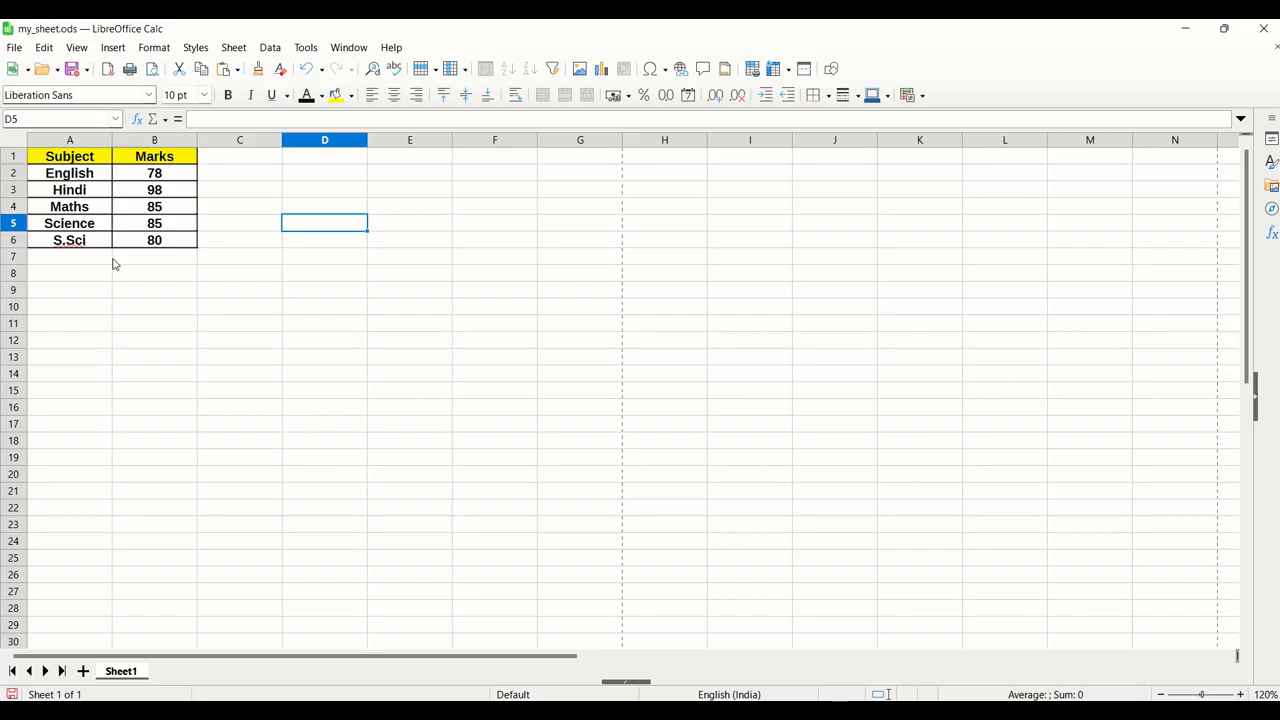
# Step: Set the marks for Hindi in B3 and S.Sci in B6 to 85
pyautogui.click(136, 204)
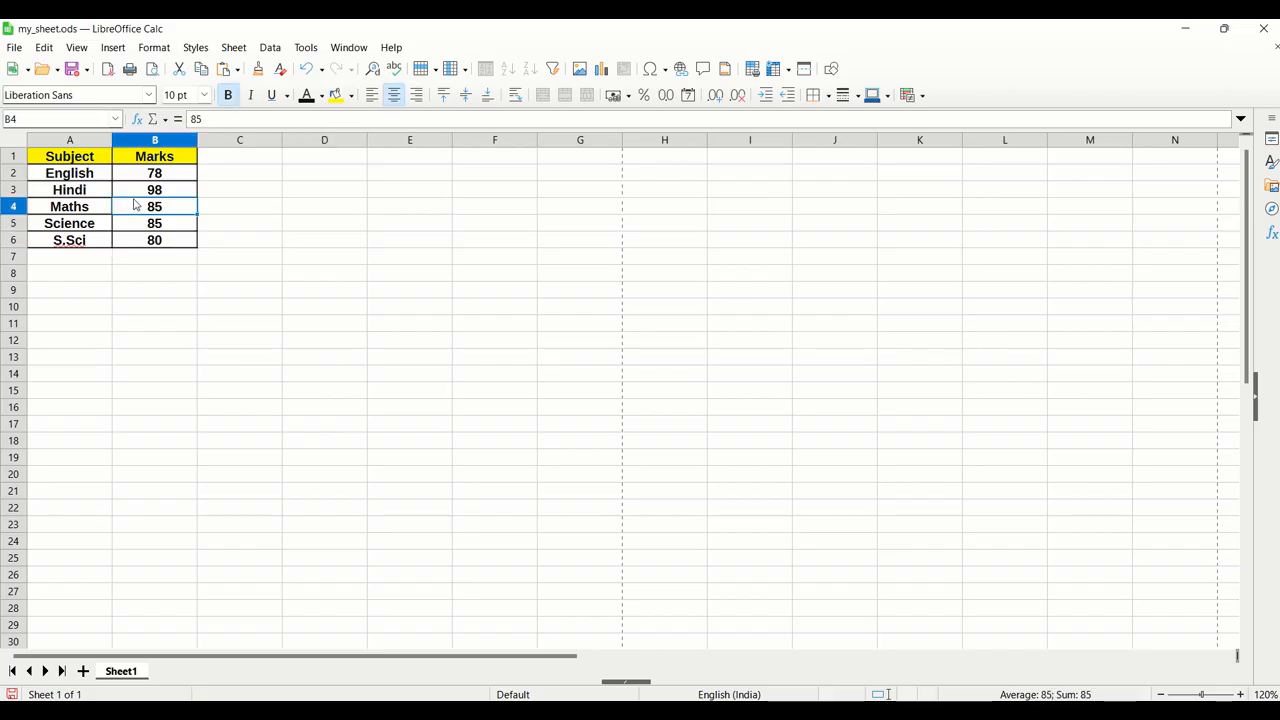
pyautogui.press('Up')
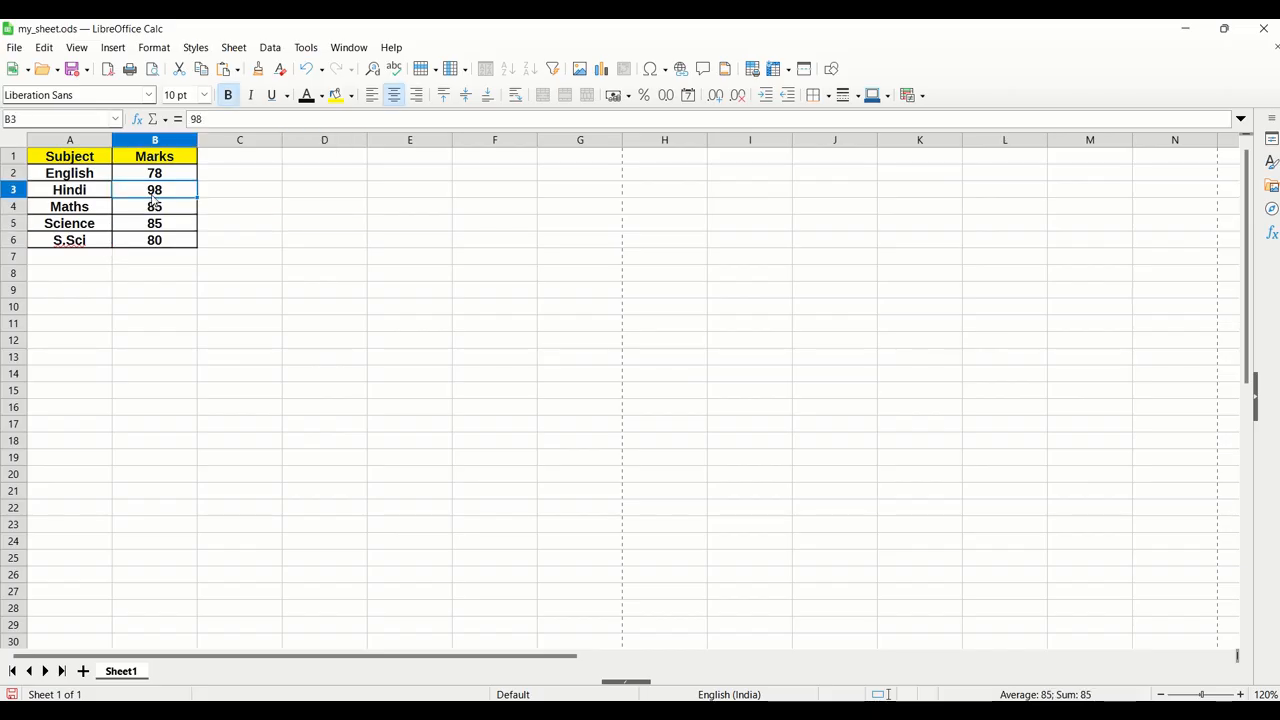
pyautogui.write('85')
pyautogui.press('Return')
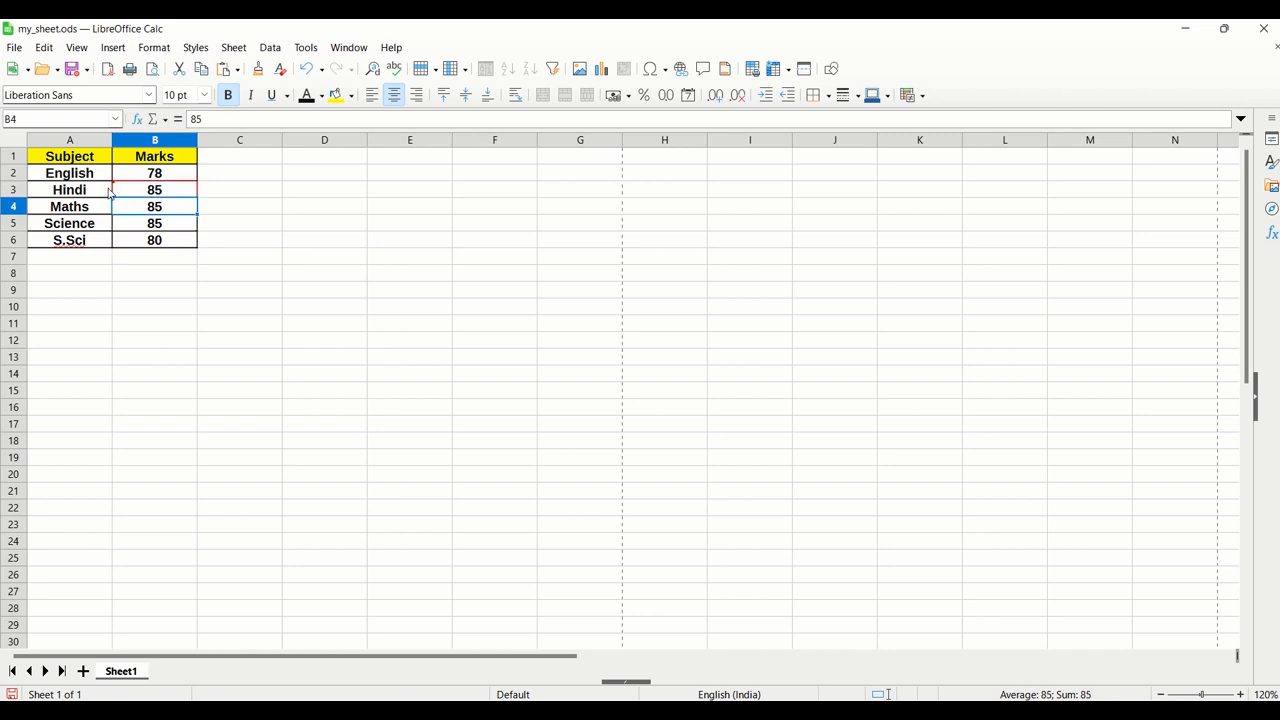
pyautogui.click(134, 246)
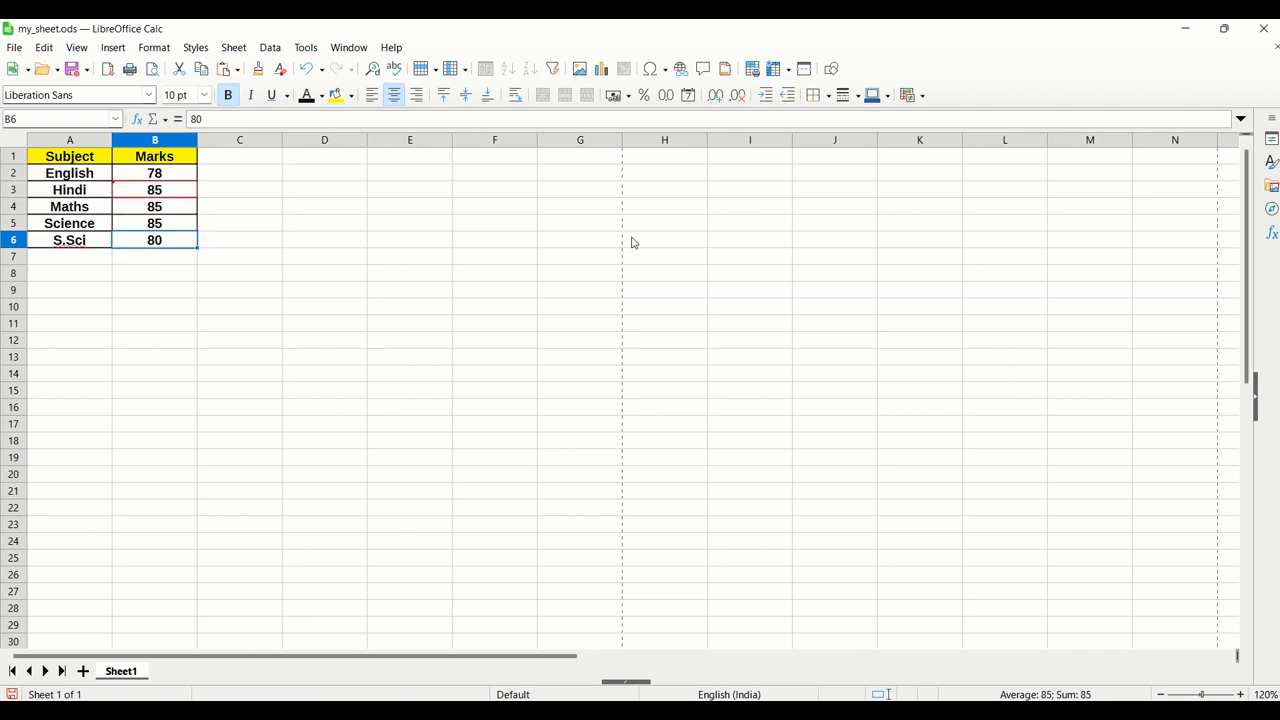
pyautogui.write('85')
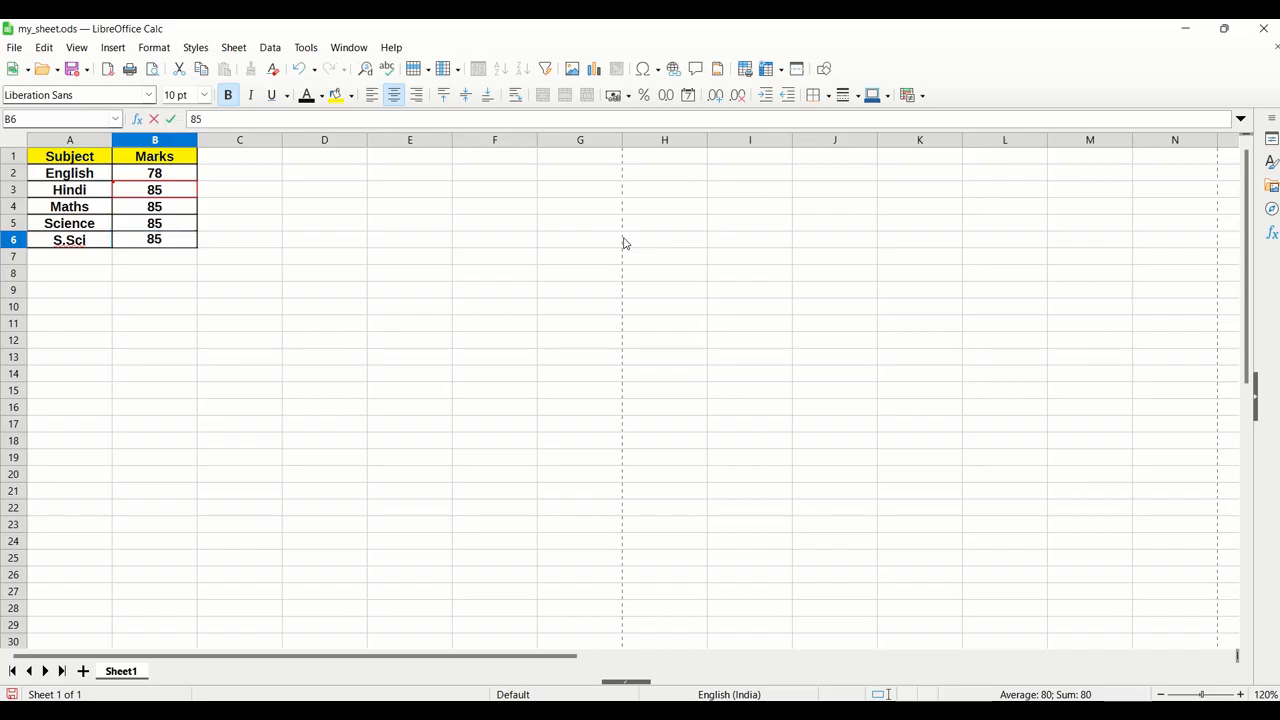
pyautogui.click(625, 243)
# Step: Replace the subject S.Sci in A6 with IT
pyautogui.click(70, 247)
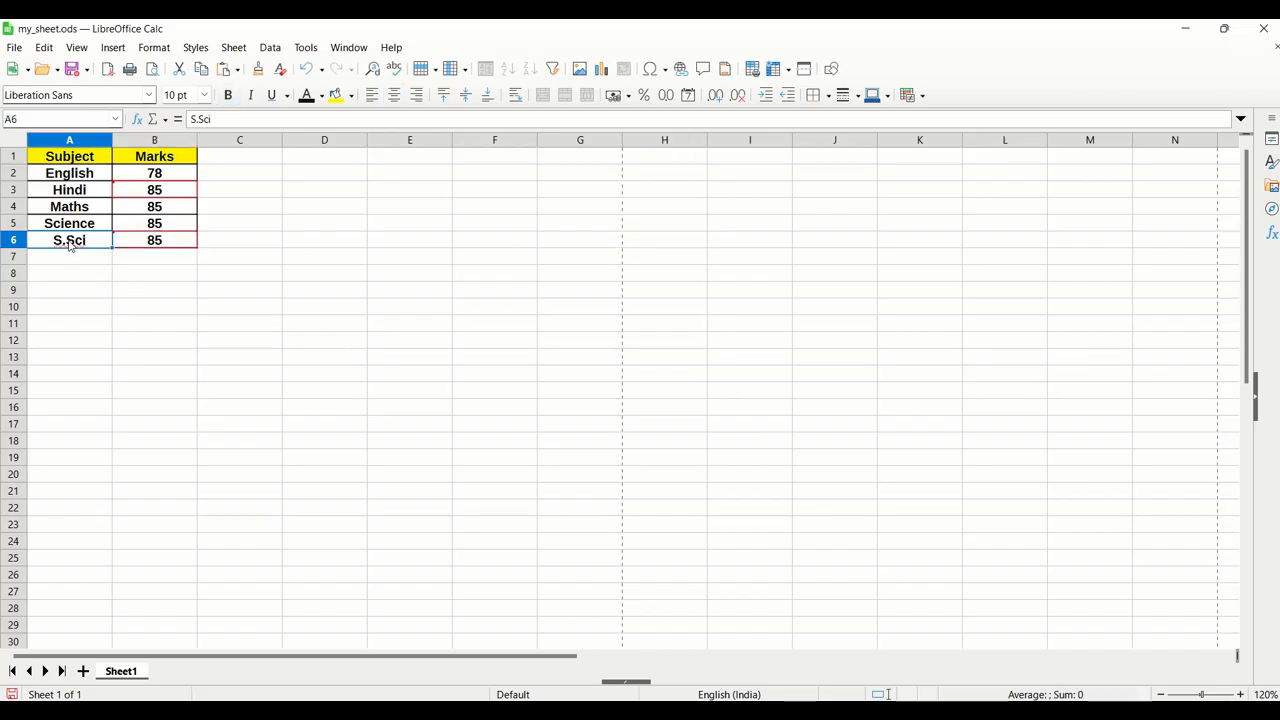
pyautogui.write('IT')
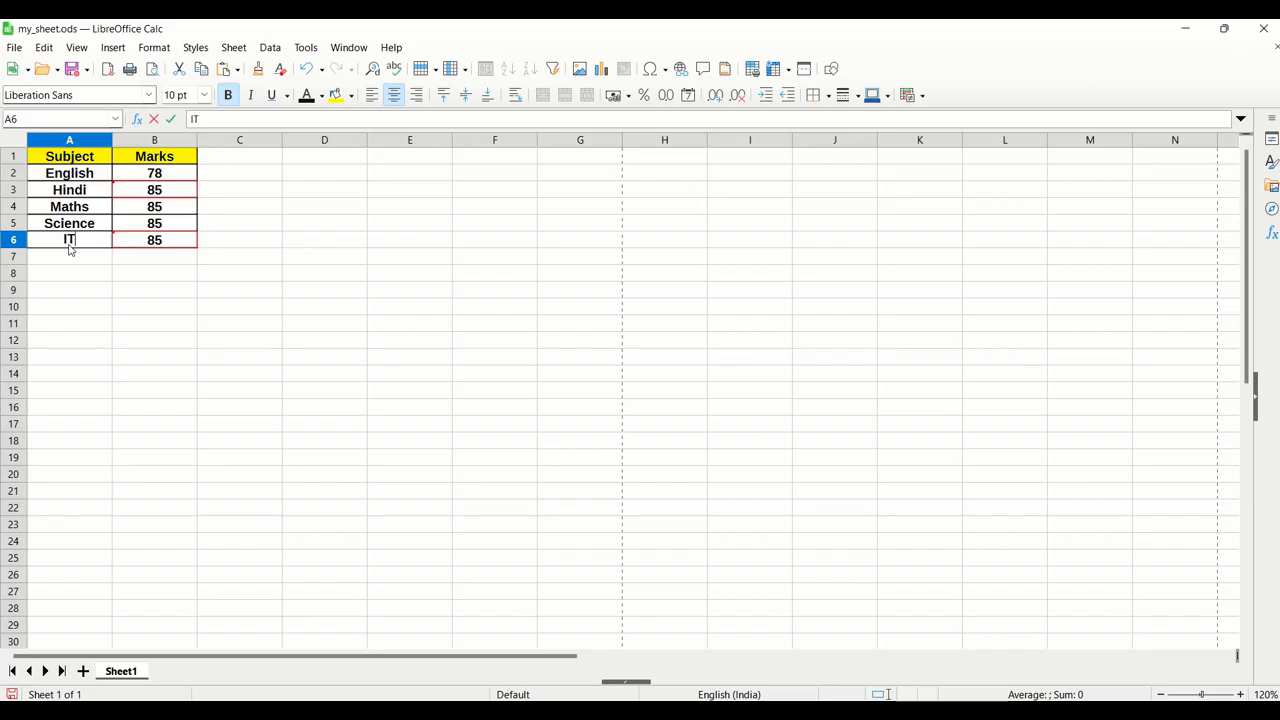
pyautogui.click(33, 363)
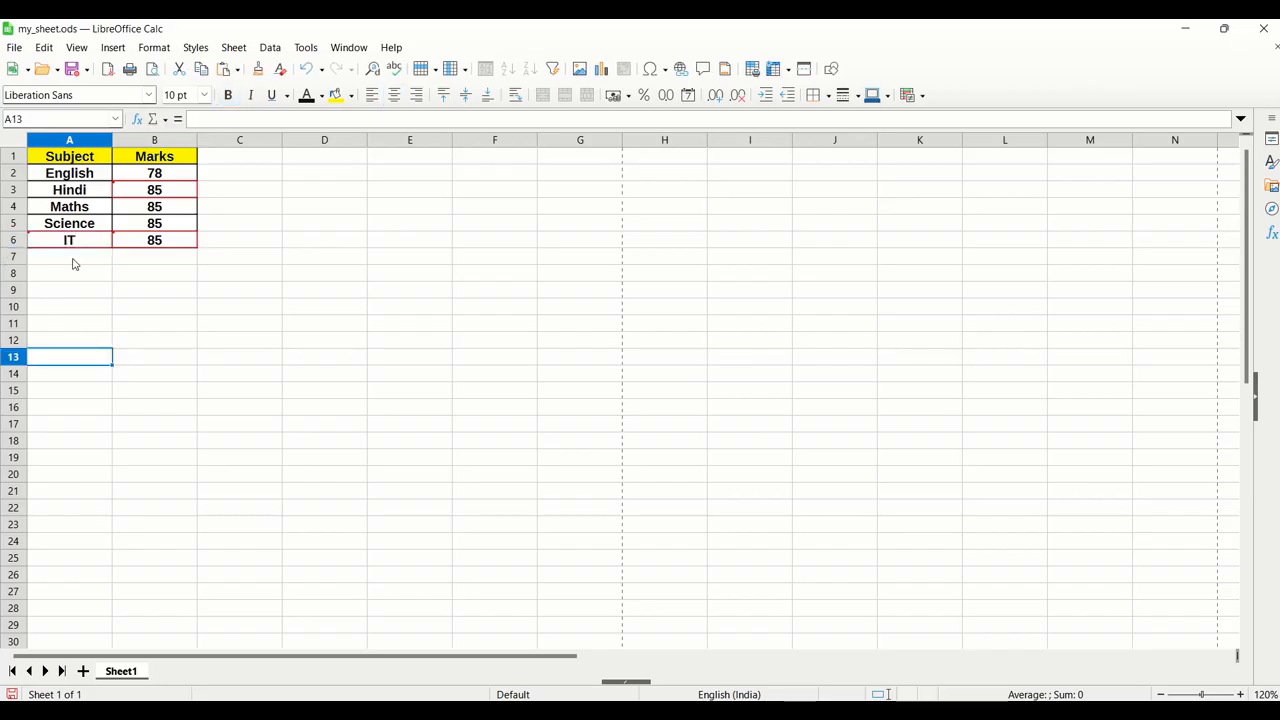
# Step: Remove all borders from the table in A1:B6
pyautogui.moveTo(87, 160); pyautogui.dragTo(156, 241)
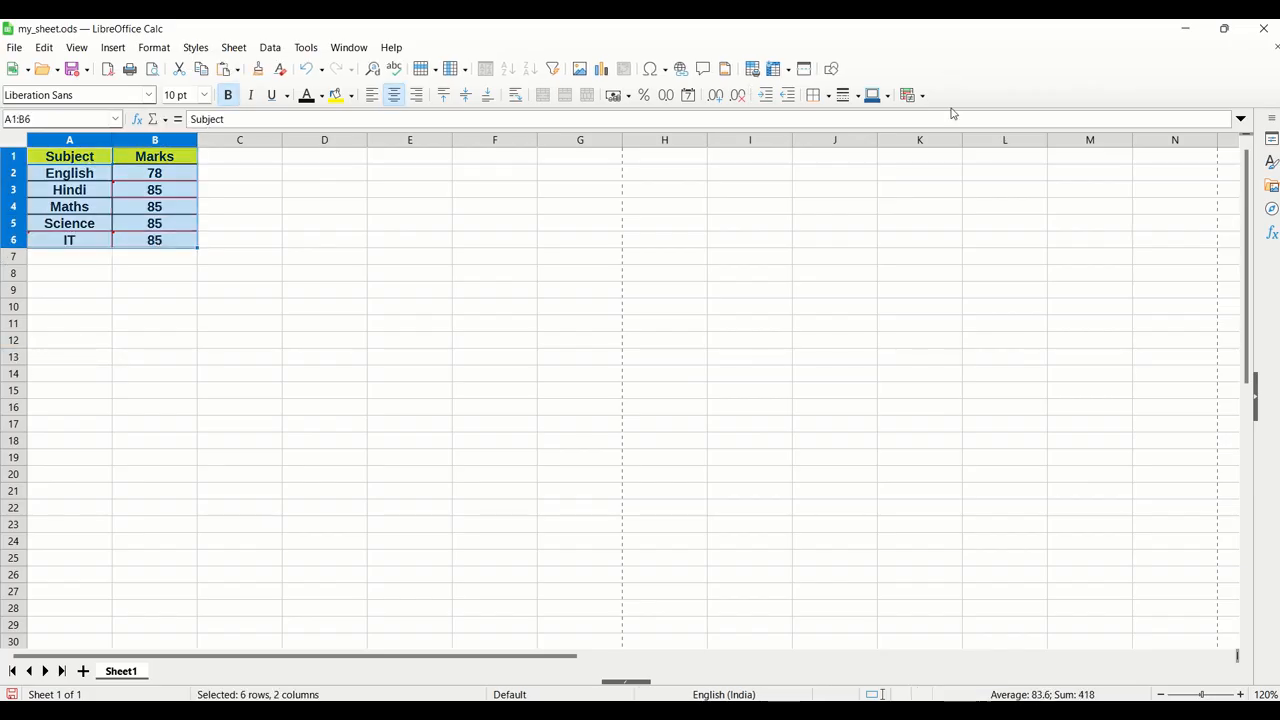
pyautogui.click(887, 96)
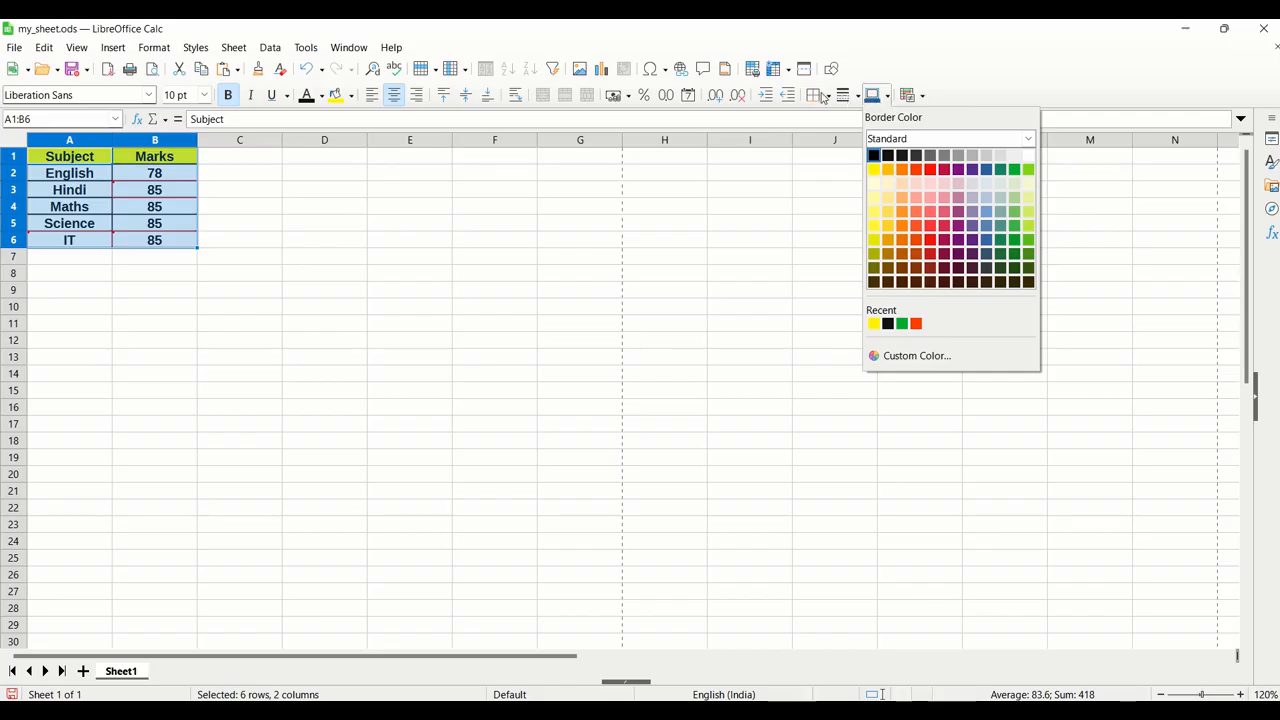
pyautogui.click(829, 96)
pyautogui.click(829, 96)
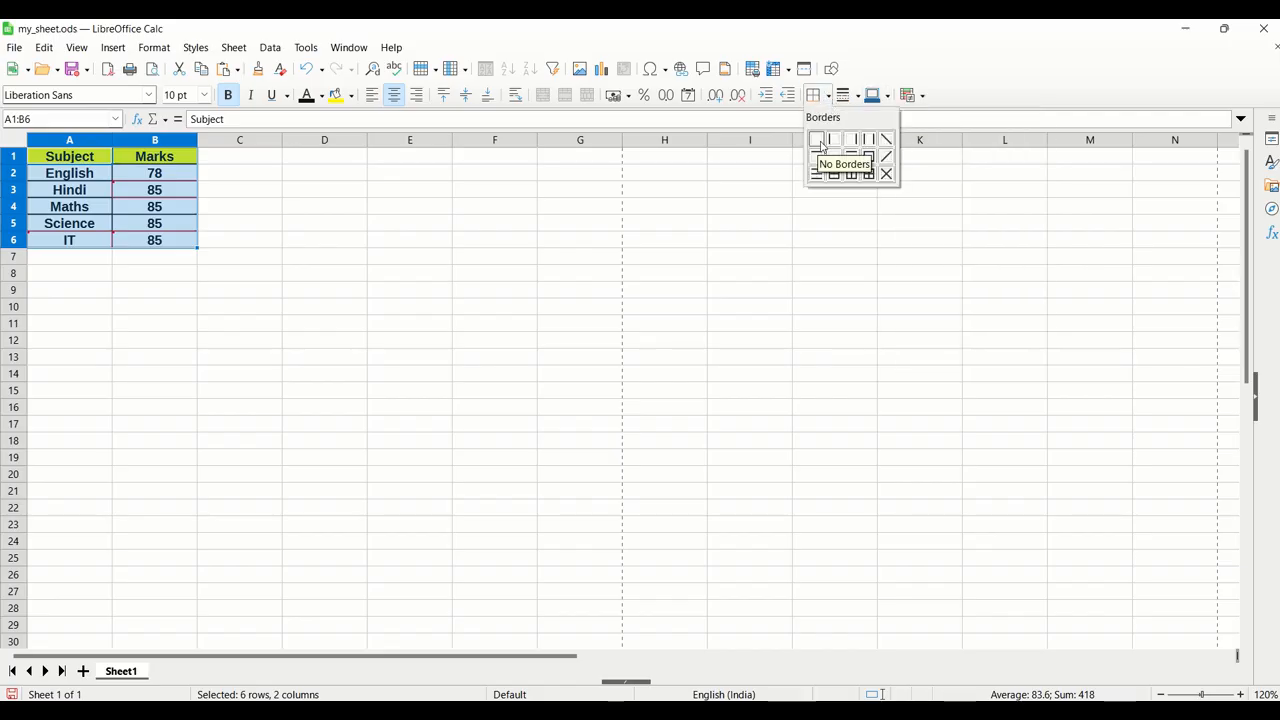
pyautogui.click(817, 140)
pyautogui.click(590, 258)
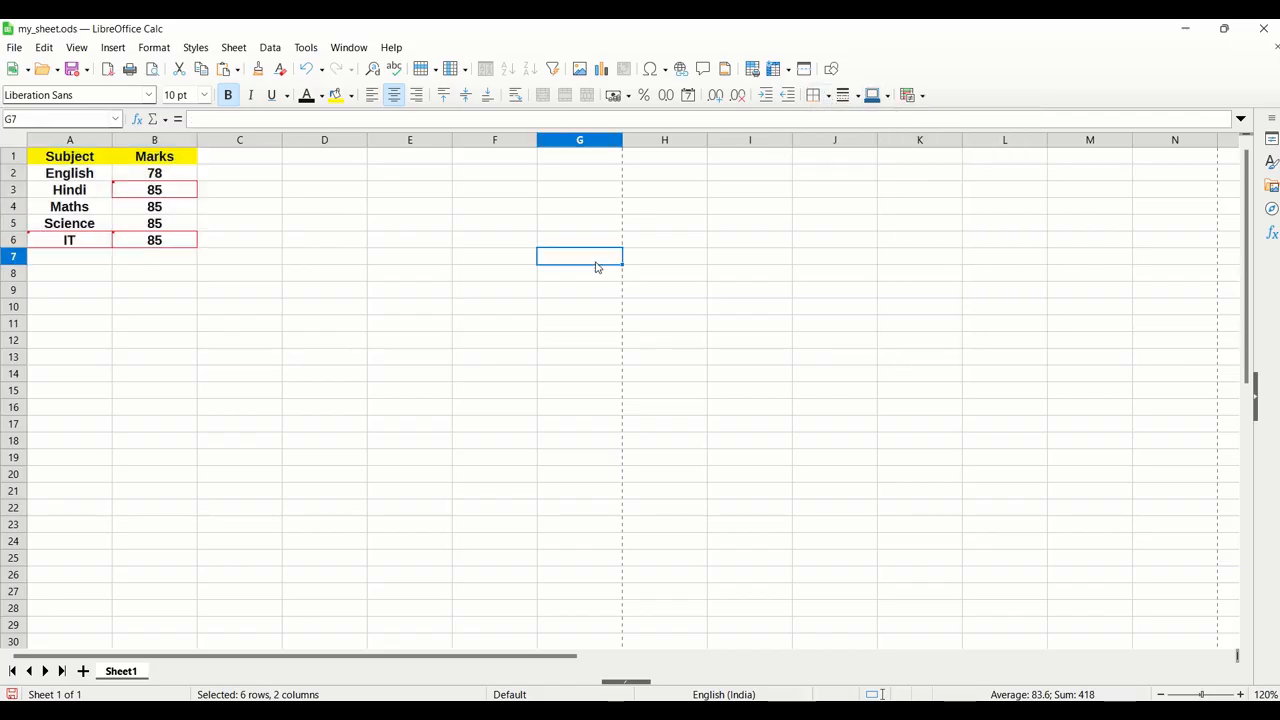
# Step: Replace the subject Hindi in A3 with AI
pyautogui.click(88, 196)
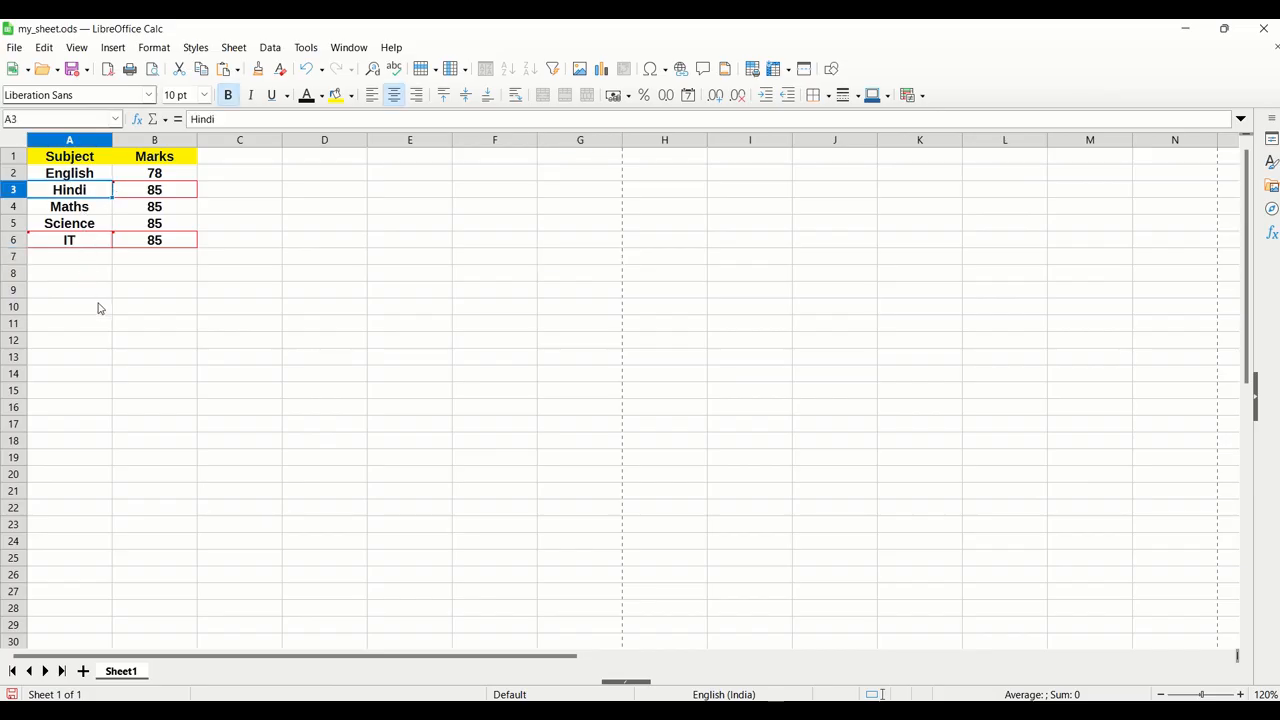
pyautogui.write('AI')
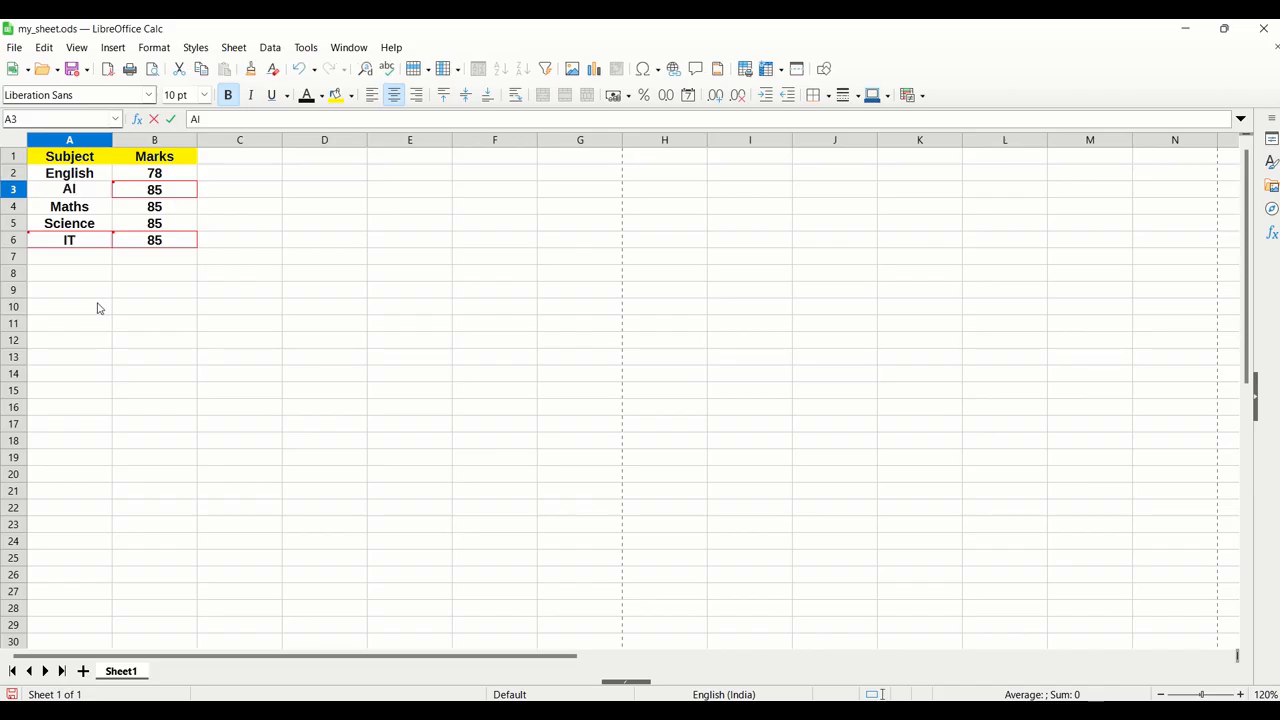
pyautogui.click(250, 292)
# Step: Enter AI in the empty cell D6 and IT in the empty cell A10
pyautogui.click(364, 246)
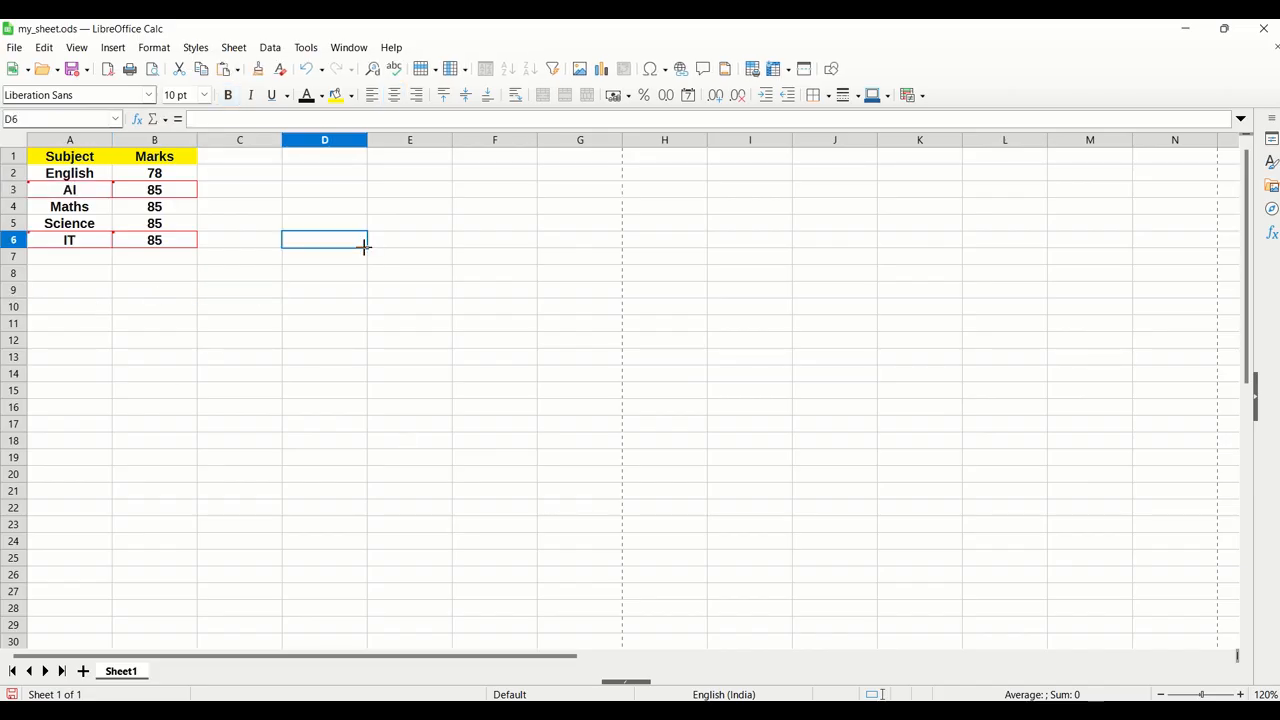
pyautogui.write('AI')
pyautogui.click(107, 306)
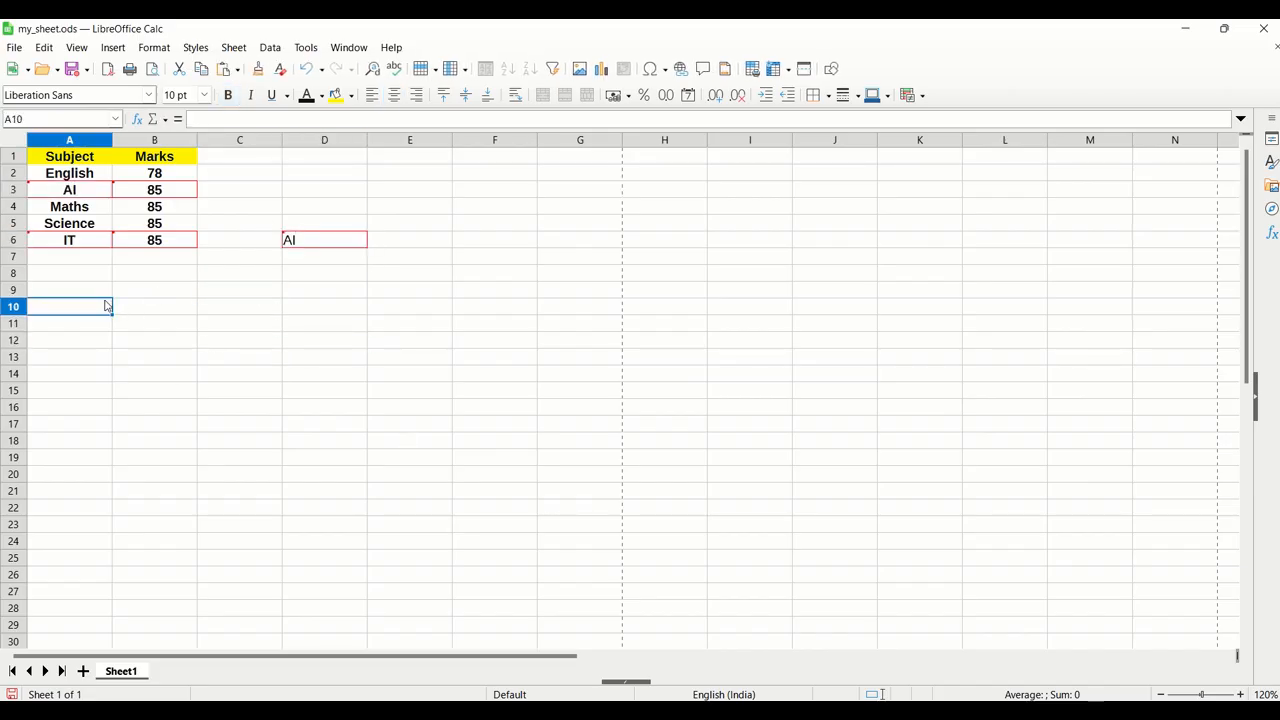
pyautogui.write('IT')
pyautogui.click(200, 406)
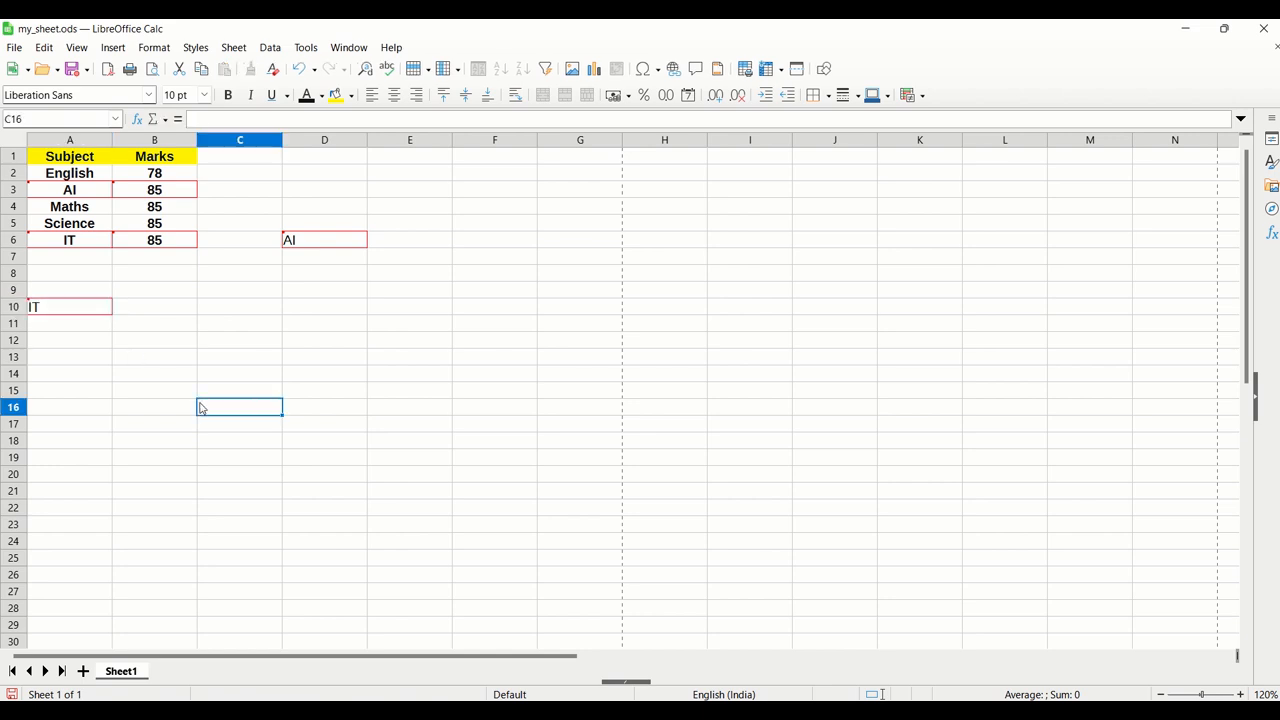
# Step: Delete the Science mark in B5 without its formatting, and review the change notes on the edited cells
pyautogui.click(148, 223)
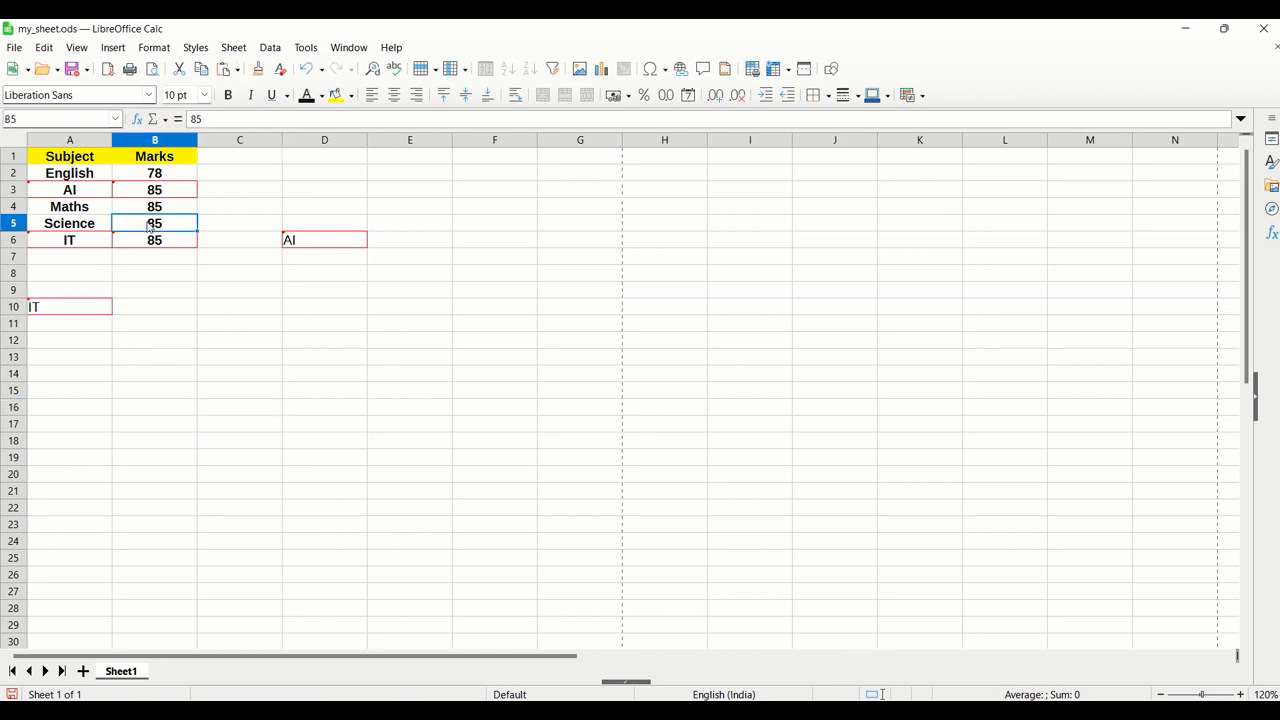
pyautogui.press('BackSpace')
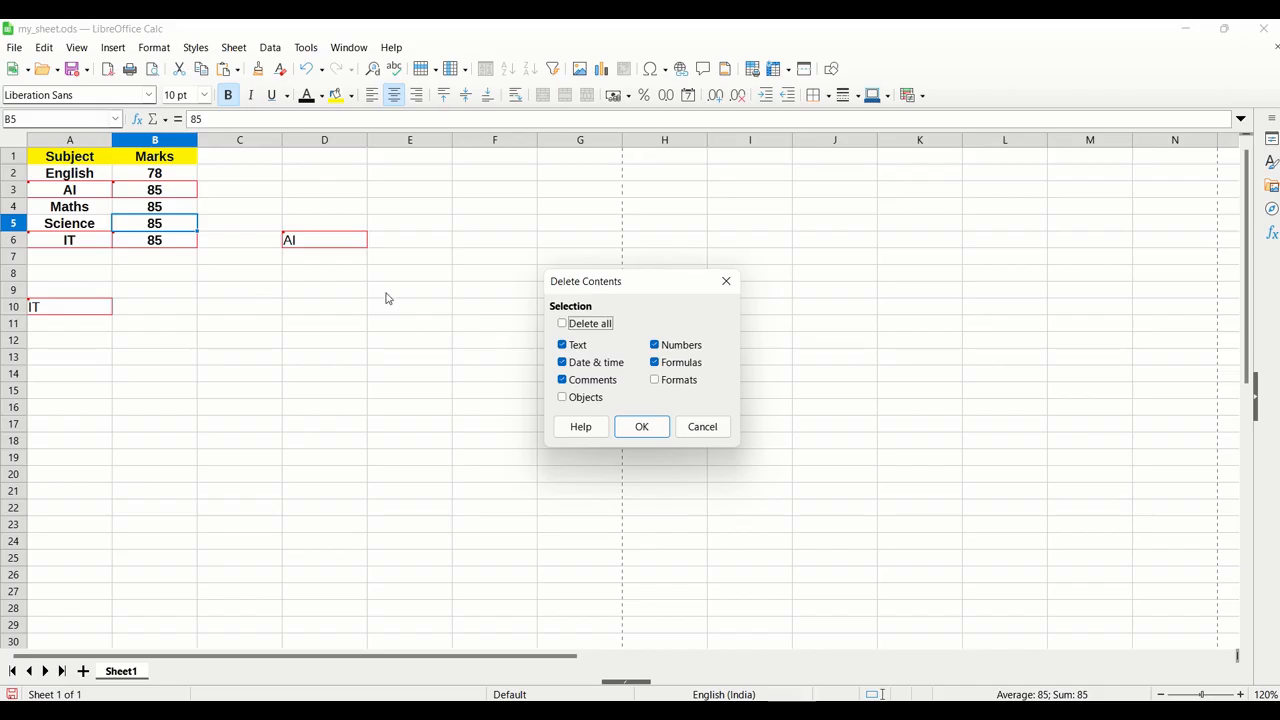
pyautogui.click(645, 426)
pyautogui.click(205, 410)
pyautogui.moveTo(128, 229)
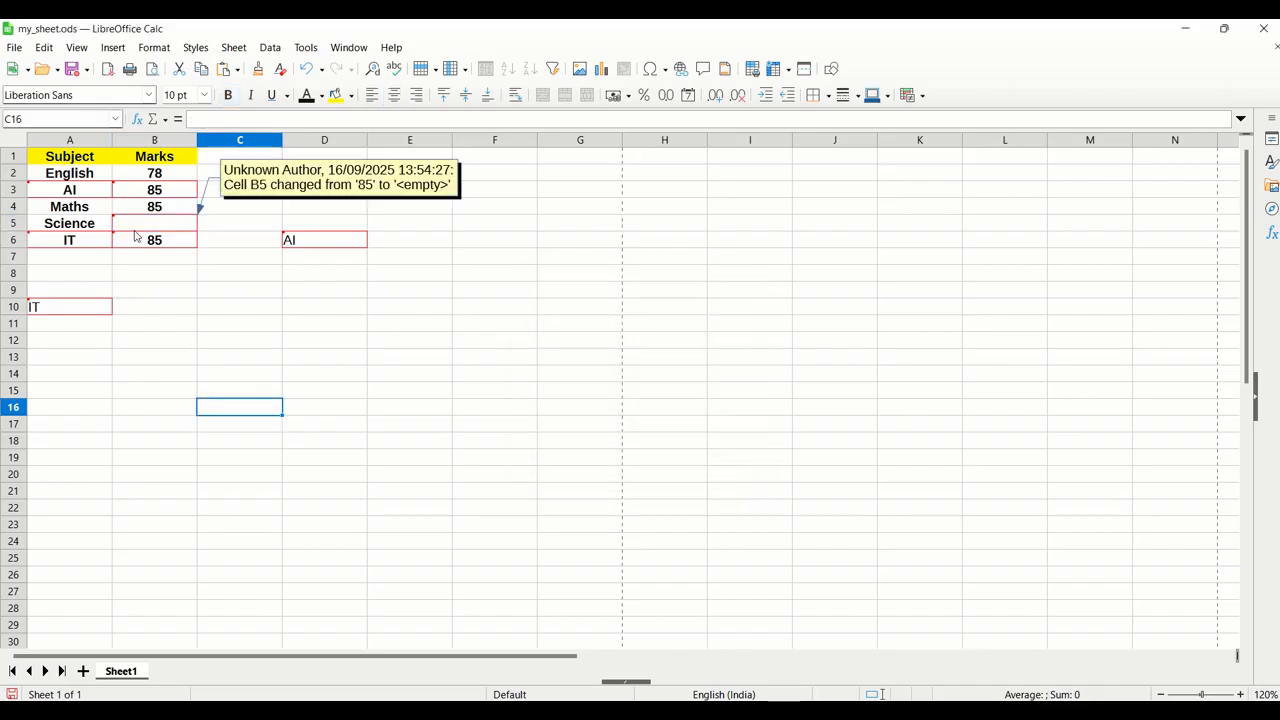
pyautogui.moveTo(167, 199)
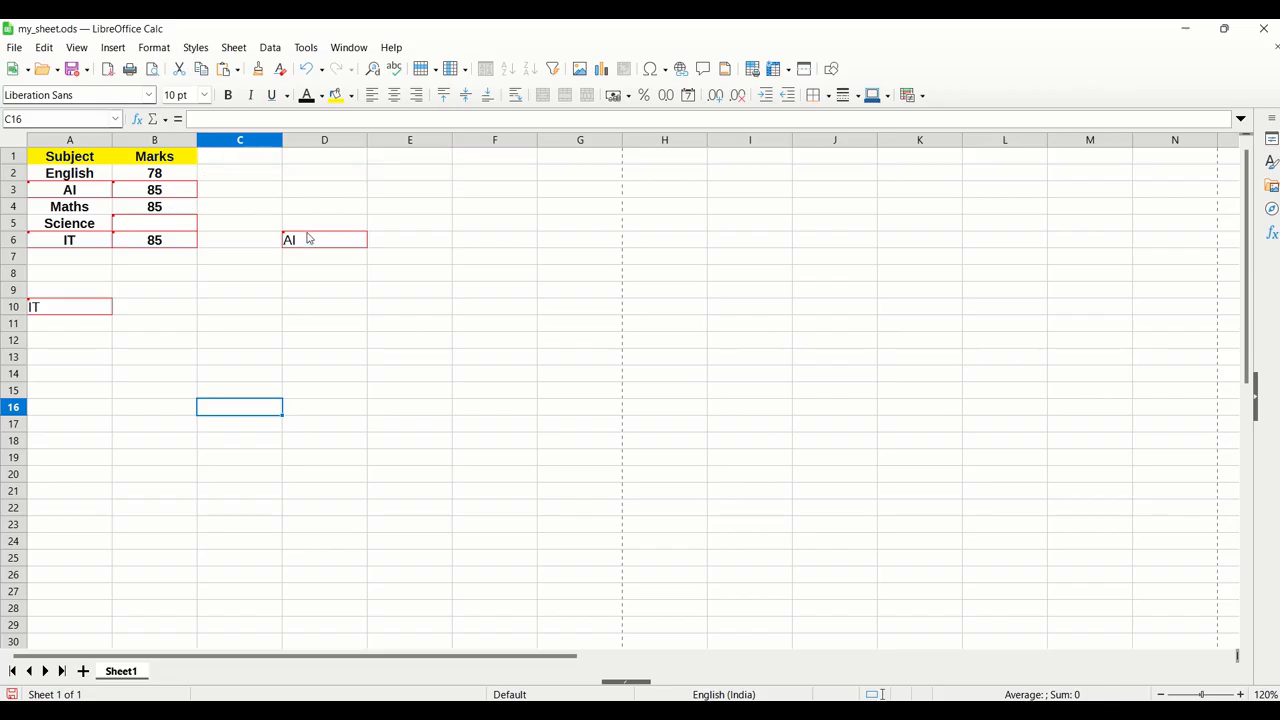
pyautogui.moveTo(312, 245)
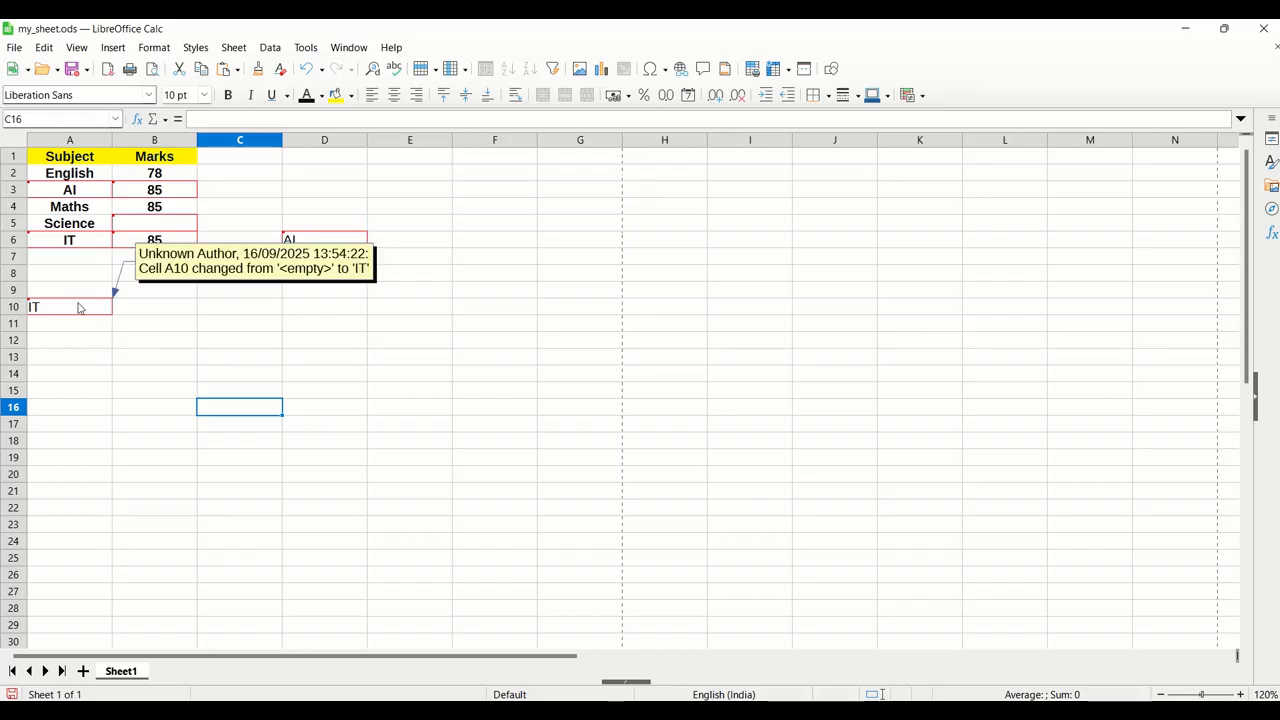
pyautogui.click(338, 140)
pyautogui.rightClick(339, 141)
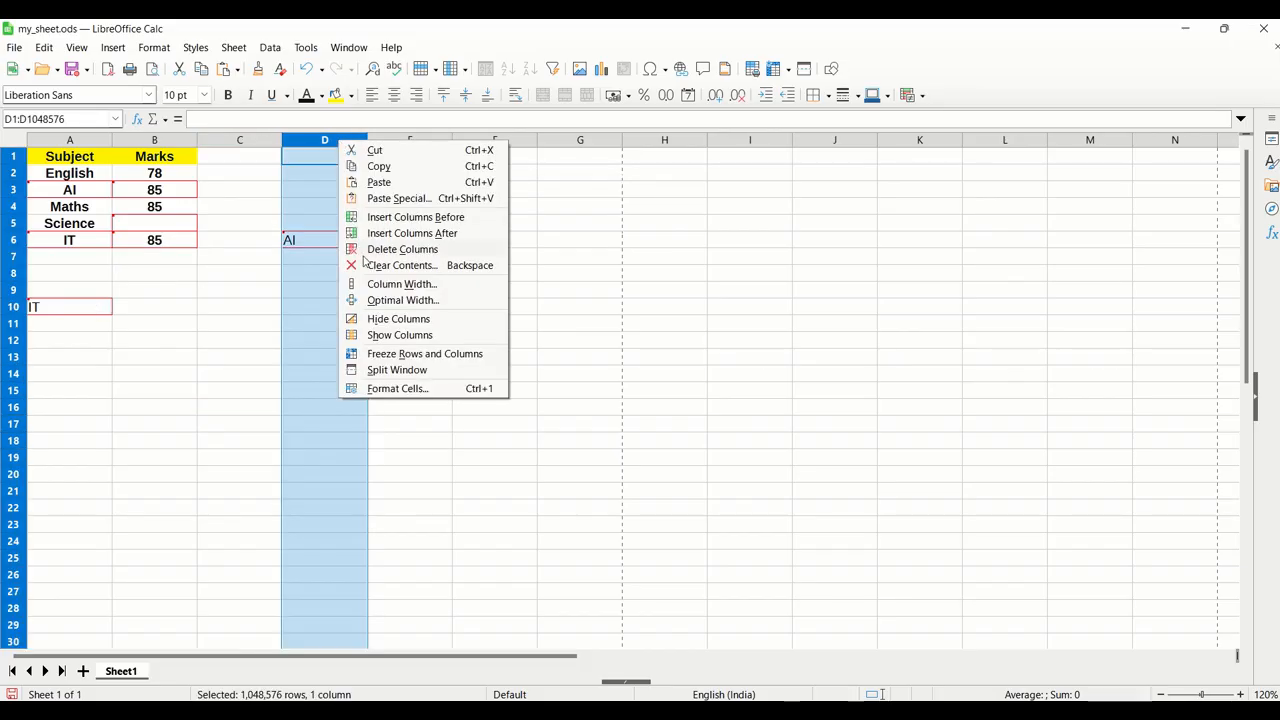
pyautogui.press('Escape')
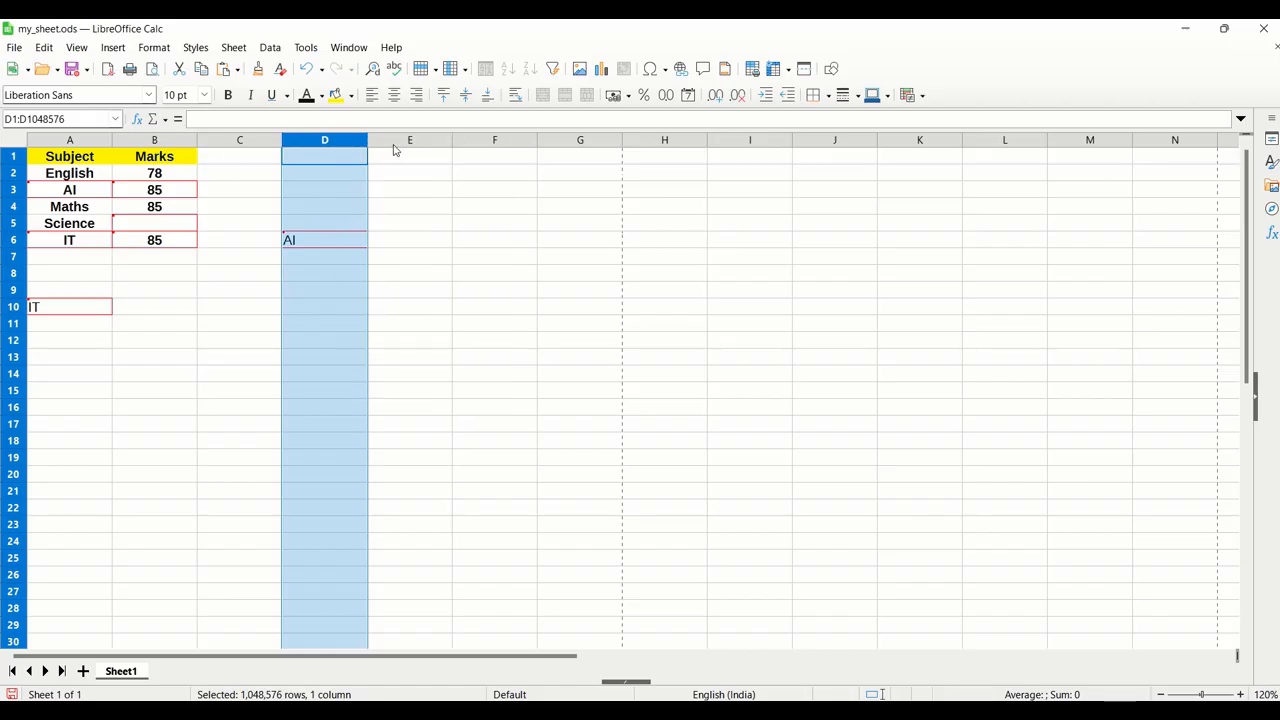
# Step: Delete column E and review the change note on its deletion line
pyautogui.rightClick(424, 143)
pyautogui.click(466, 249)
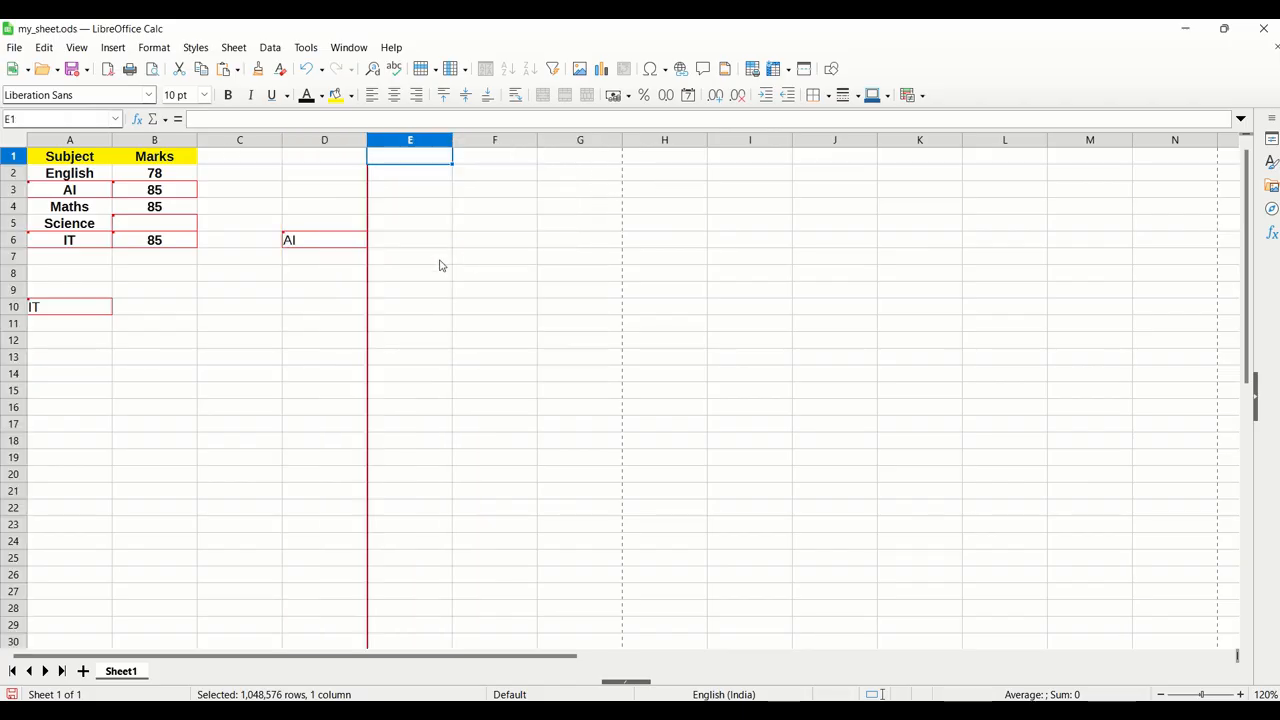
pyautogui.click(297, 343)
pyautogui.moveTo(369, 218)
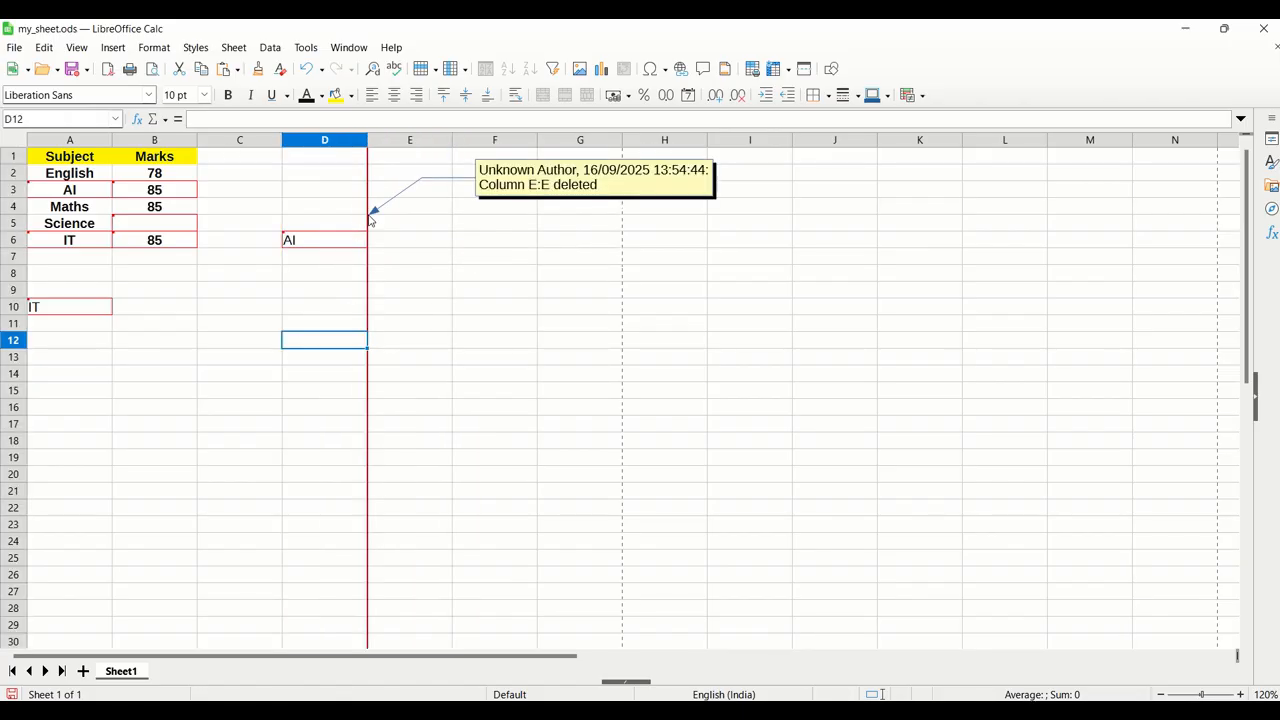
# Step: Delete the entire row 13 from the sheet
pyautogui.click(16, 360)
pyautogui.rightClick(16, 363)
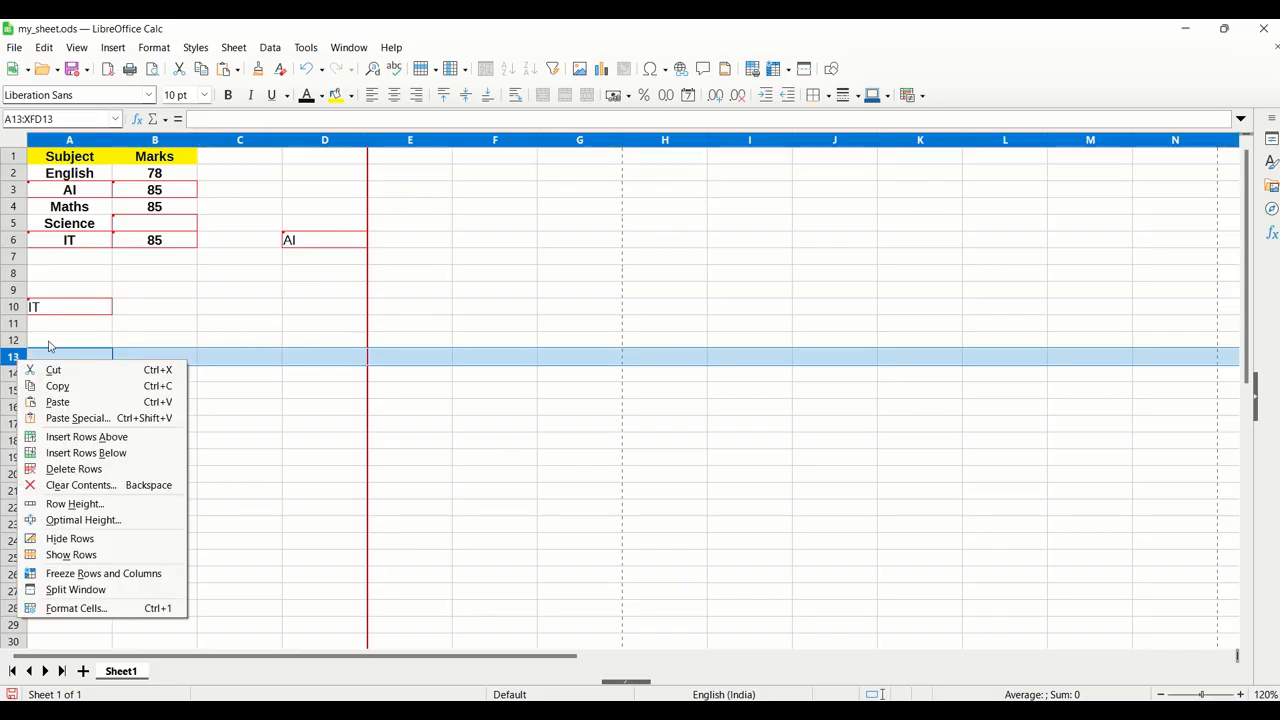
pyautogui.click(80, 466)
pyautogui.click(155, 424)
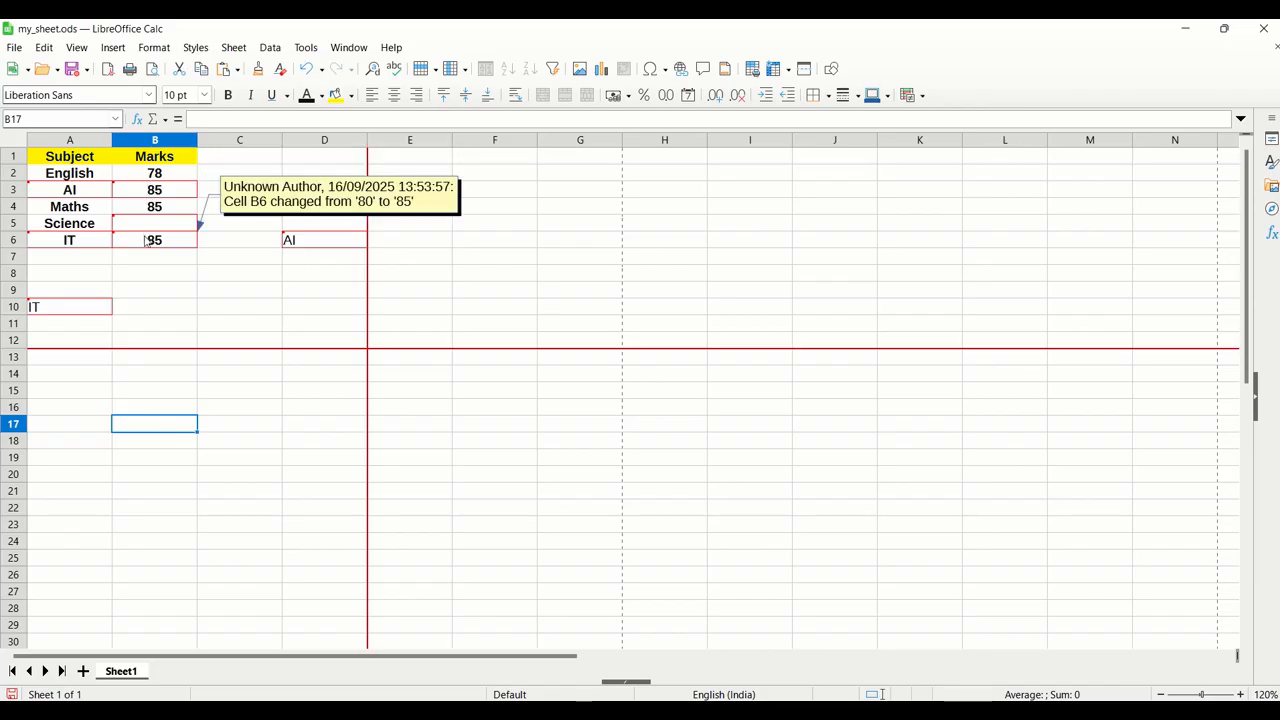
# Step: Review the change notes on B6, A6 and A3, and check which options are offered for cell A3
pyautogui.moveTo(88, 248)
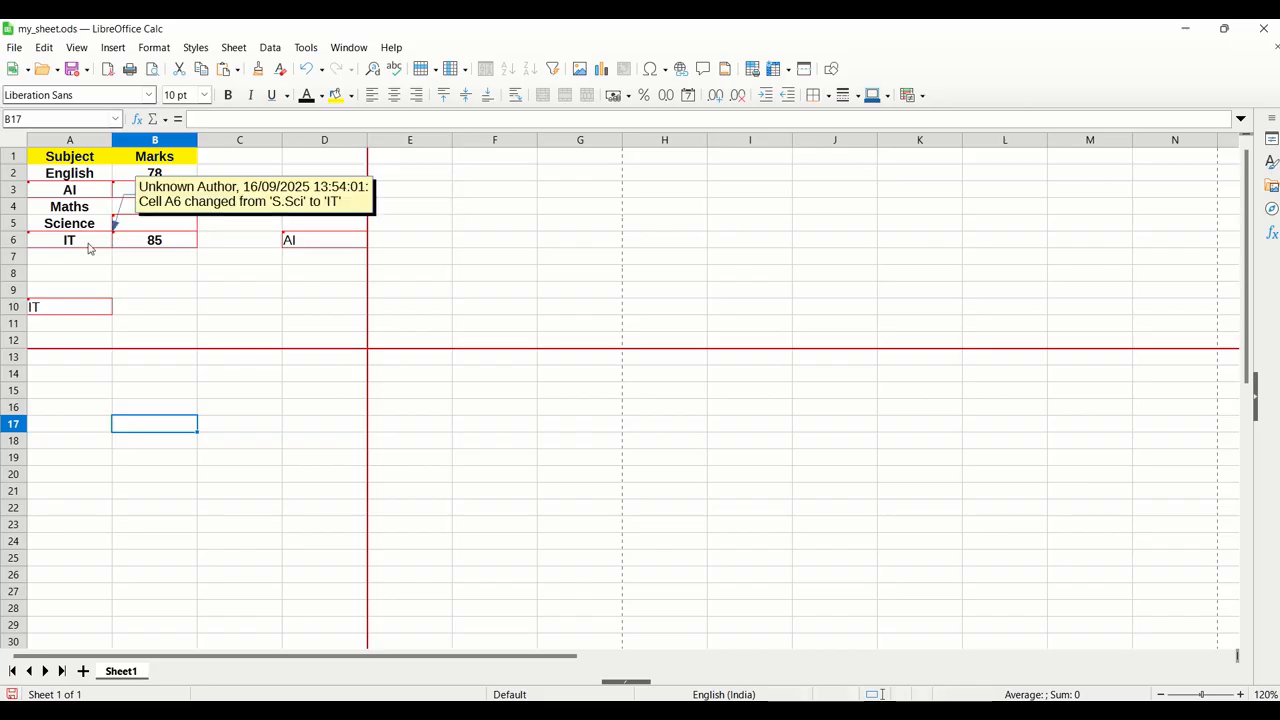
pyautogui.moveTo(90, 193)
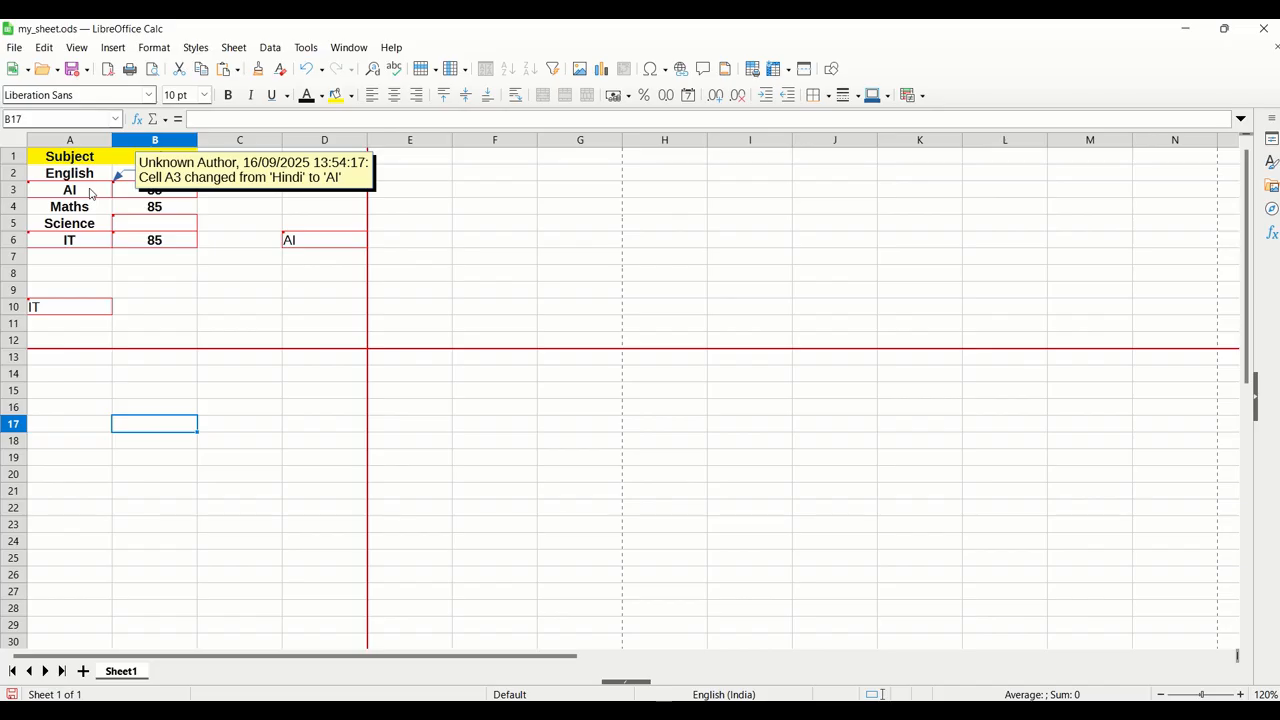
pyautogui.rightClick(90, 192)
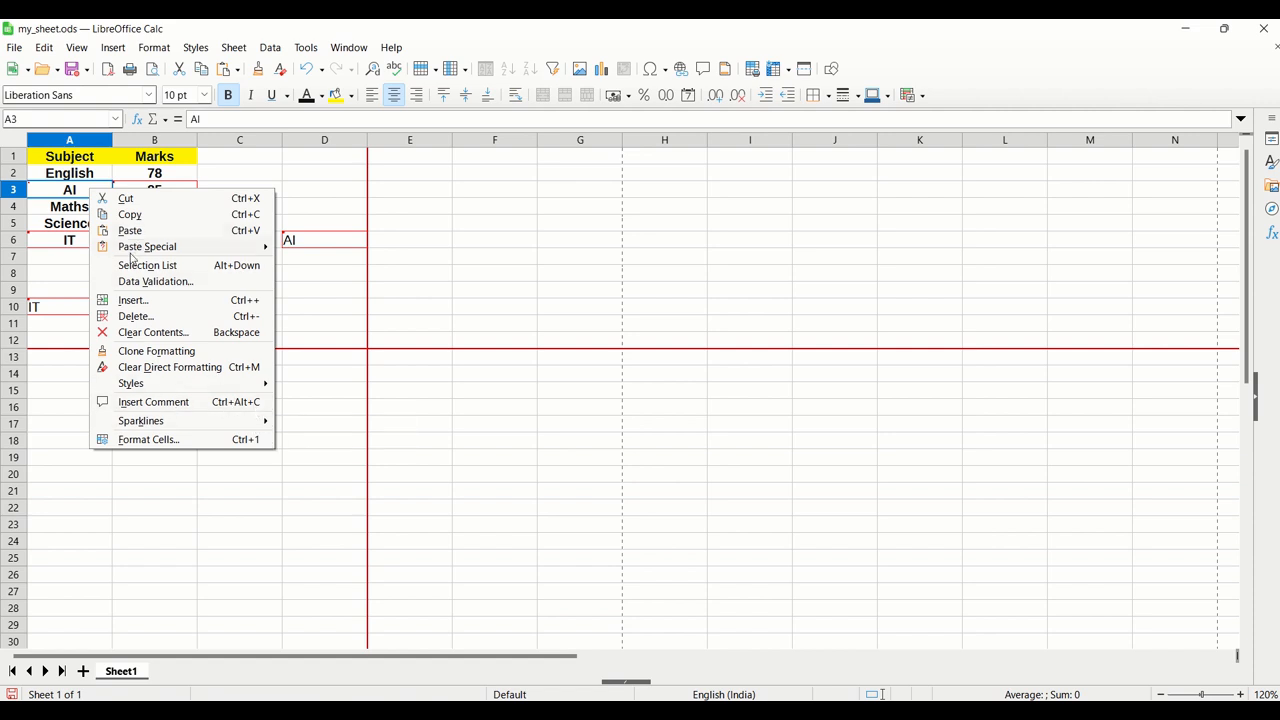
pyautogui.click(286, 193)
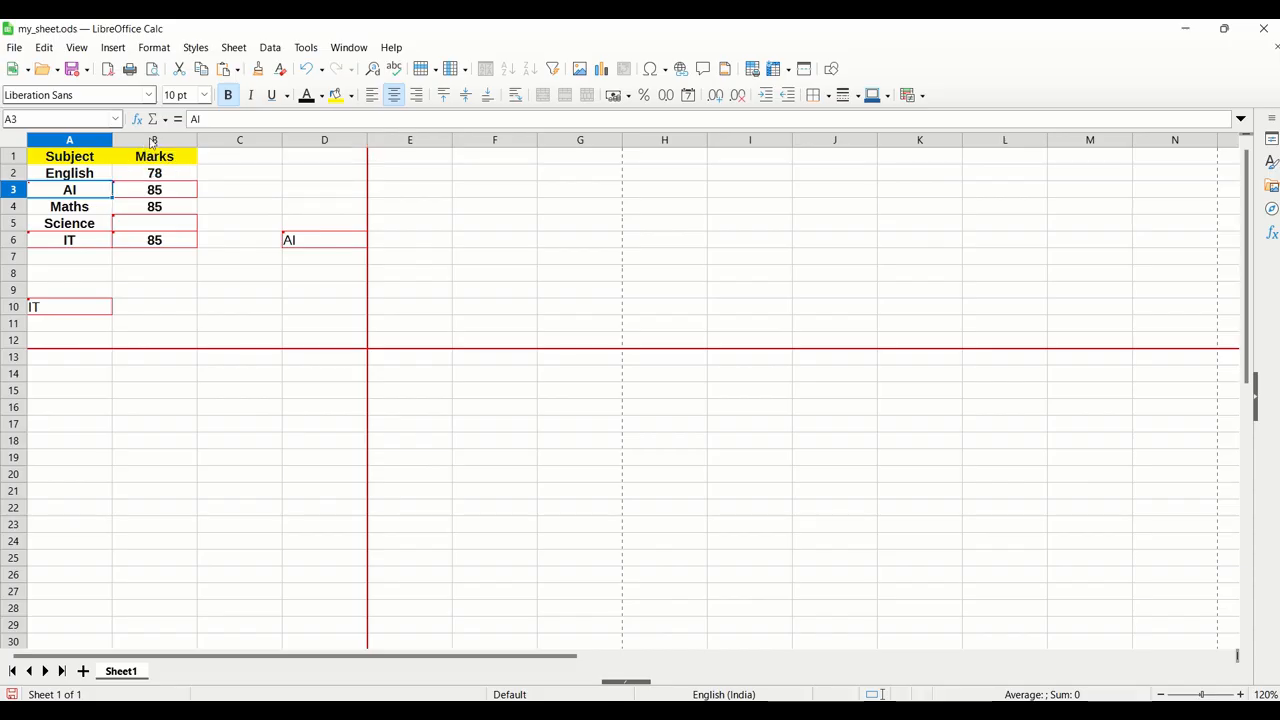
# Step: Attach a comment starting with "Comment a" to the tracked change in cell A3
pyautogui.click(44, 47)
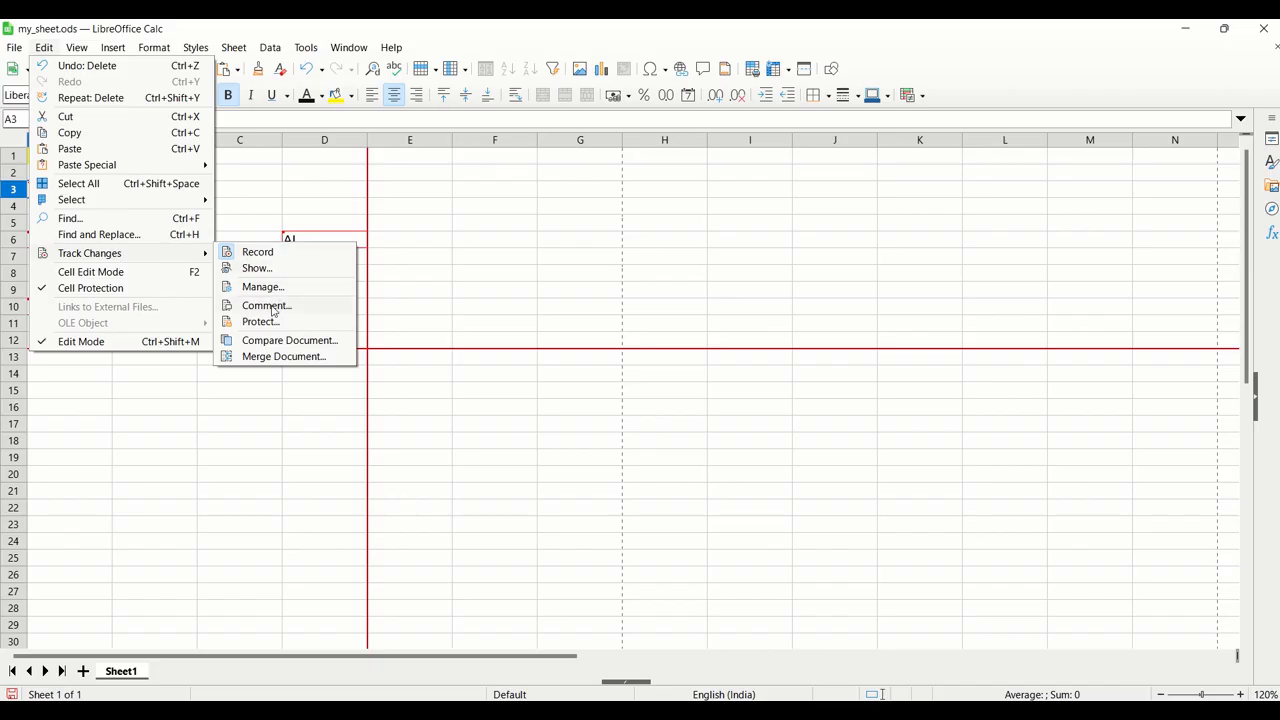
pyautogui.click(266, 306)
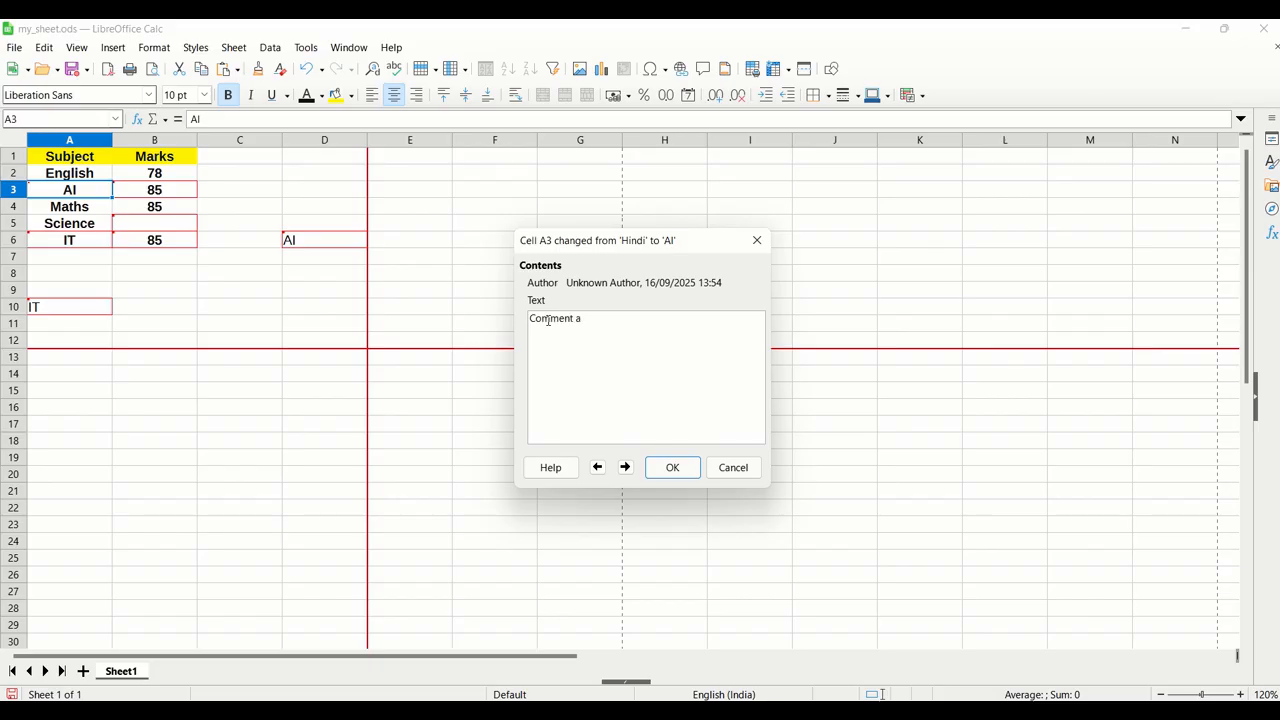
pyautogui.click(647, 470)
pyautogui.click(211, 306)
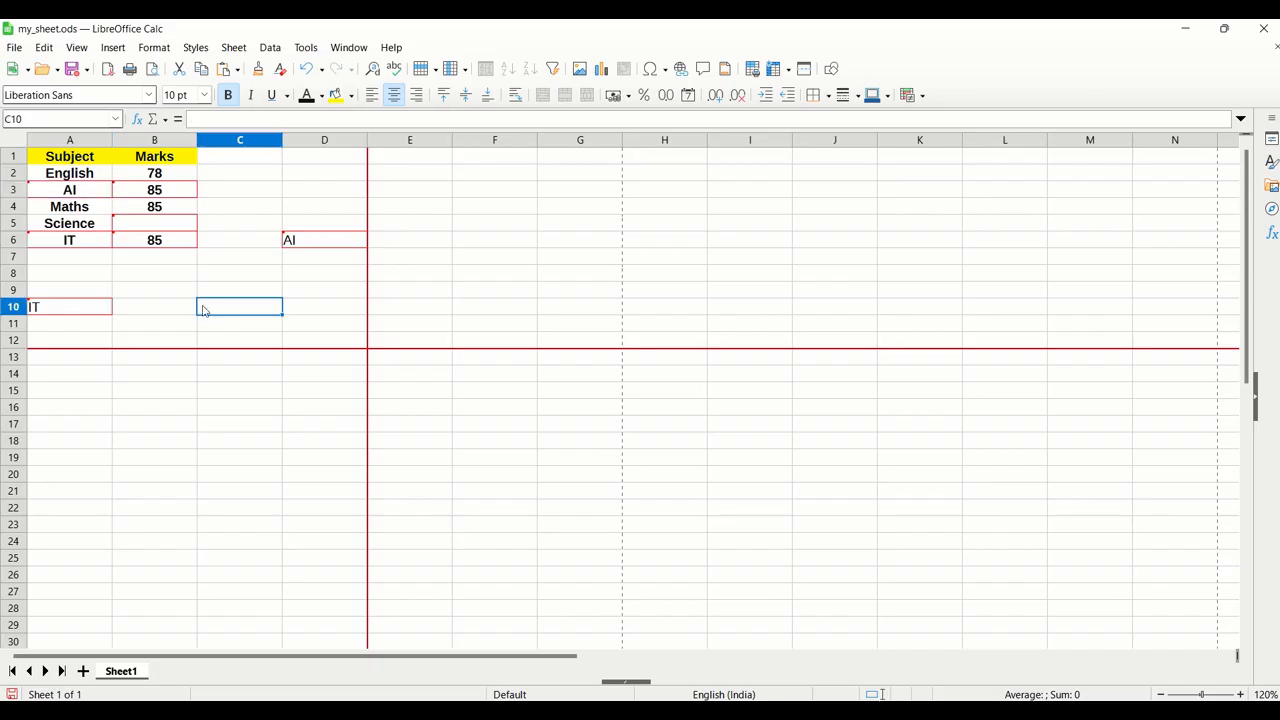
pyautogui.moveTo(93, 196)
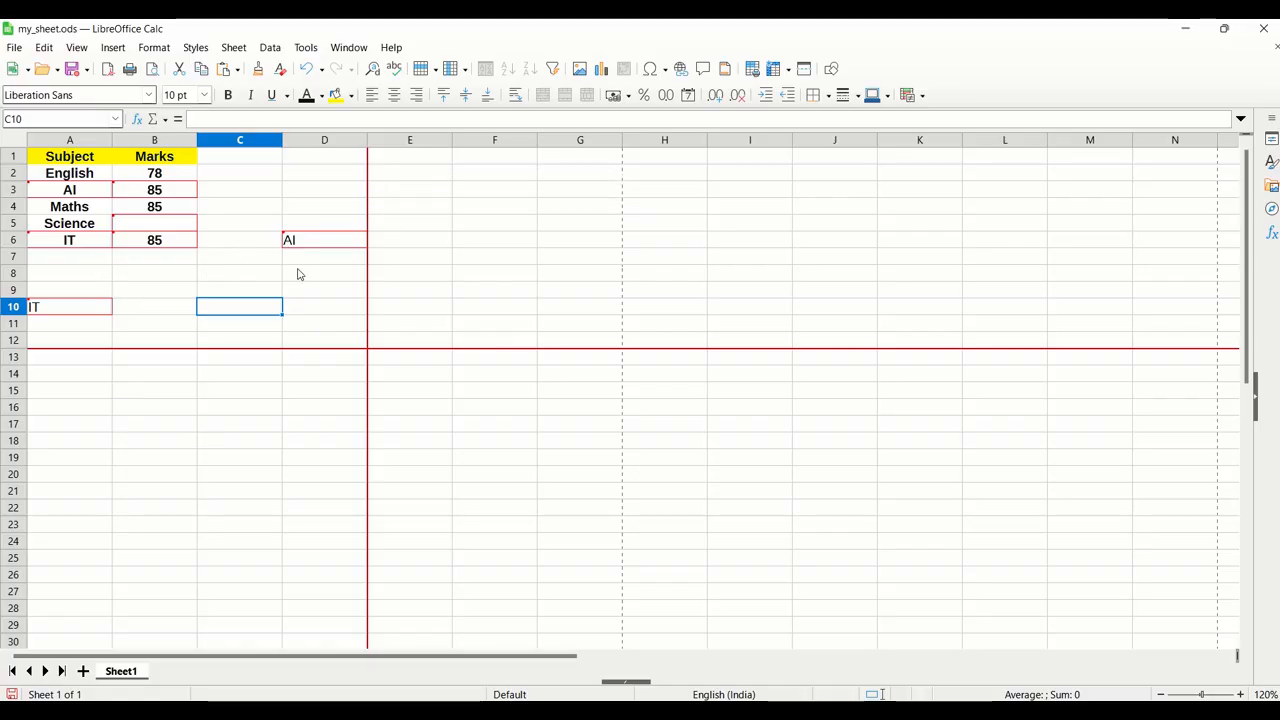
# Step: Review the change note on D6 and check the Track Changes options for the empty cell C10
pyautogui.moveTo(305, 243)
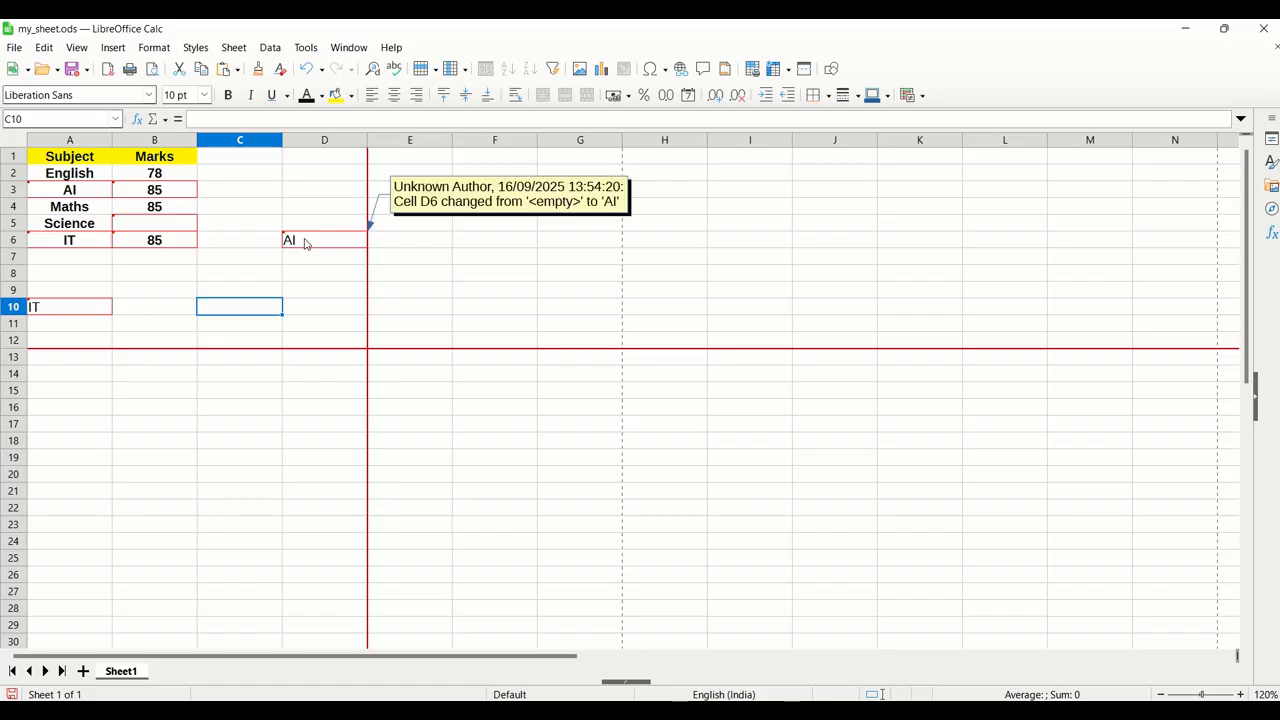
pyautogui.click(44, 47)
pyautogui.moveTo(118, 255)
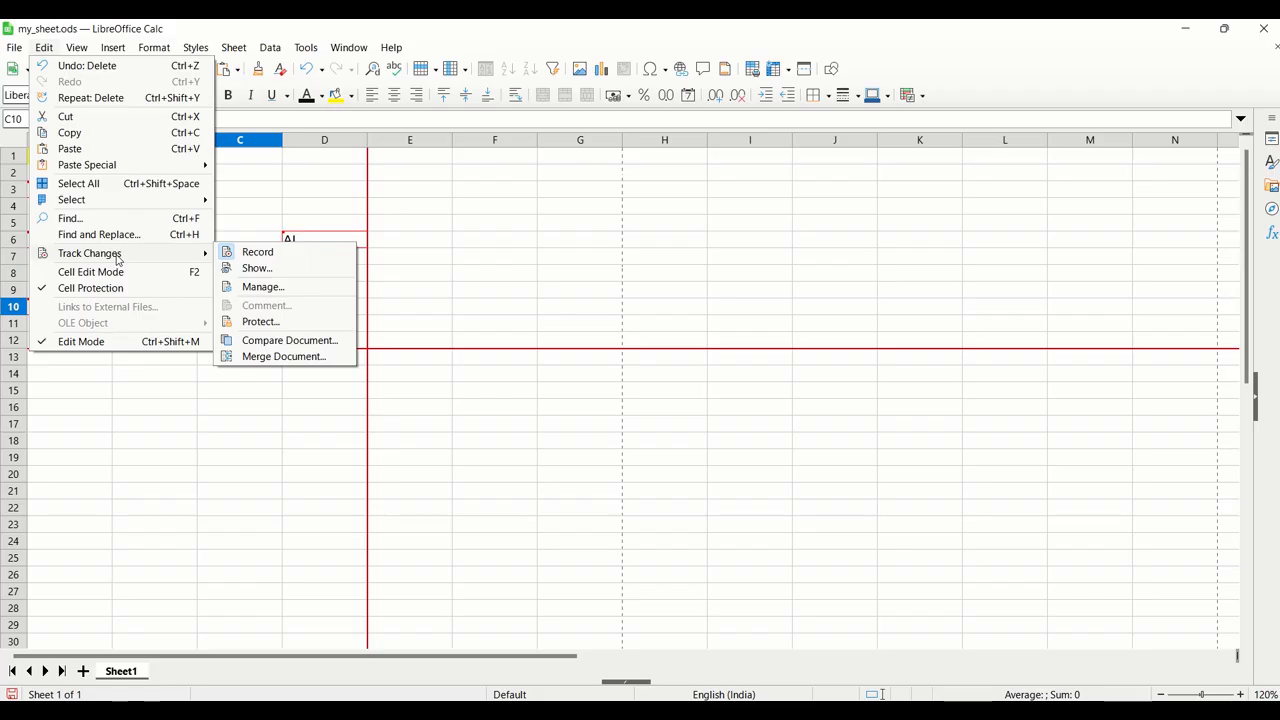
pyautogui.click(254, 220)
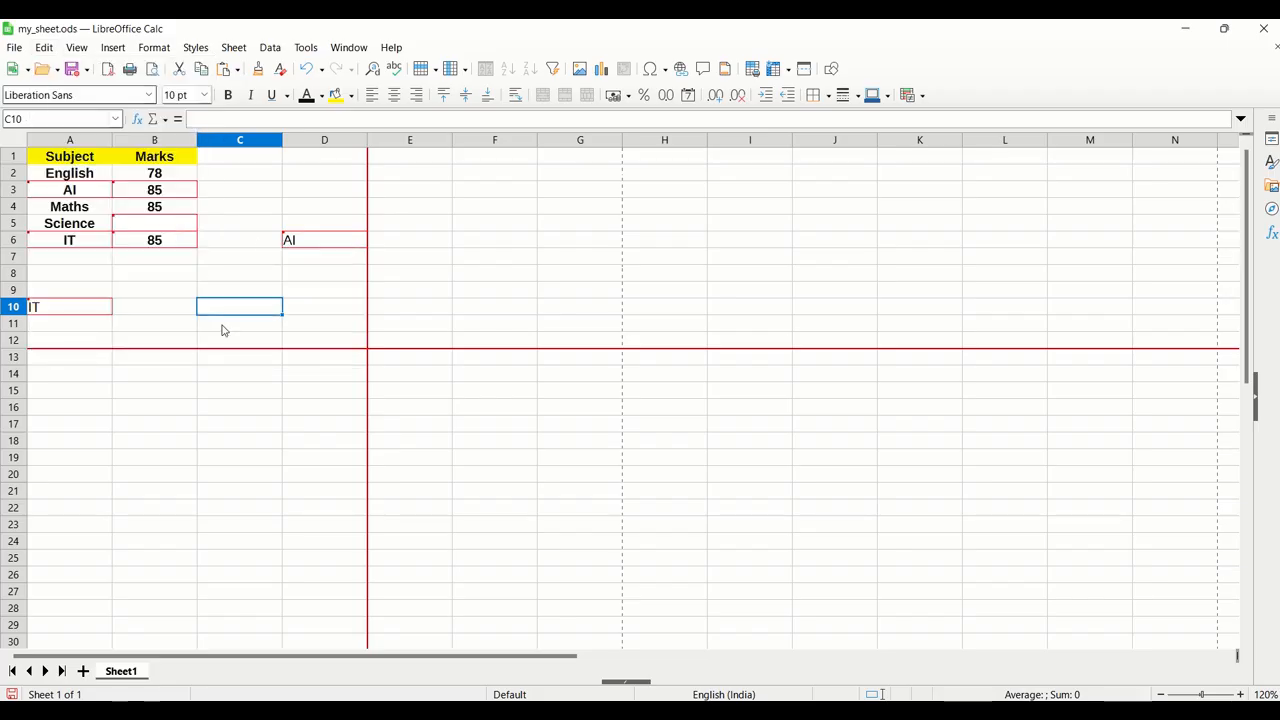
# Step: Attach the comment "Hello" to the tracked change in cell D6
pyautogui.click(308, 245)
pyautogui.click(44, 48)
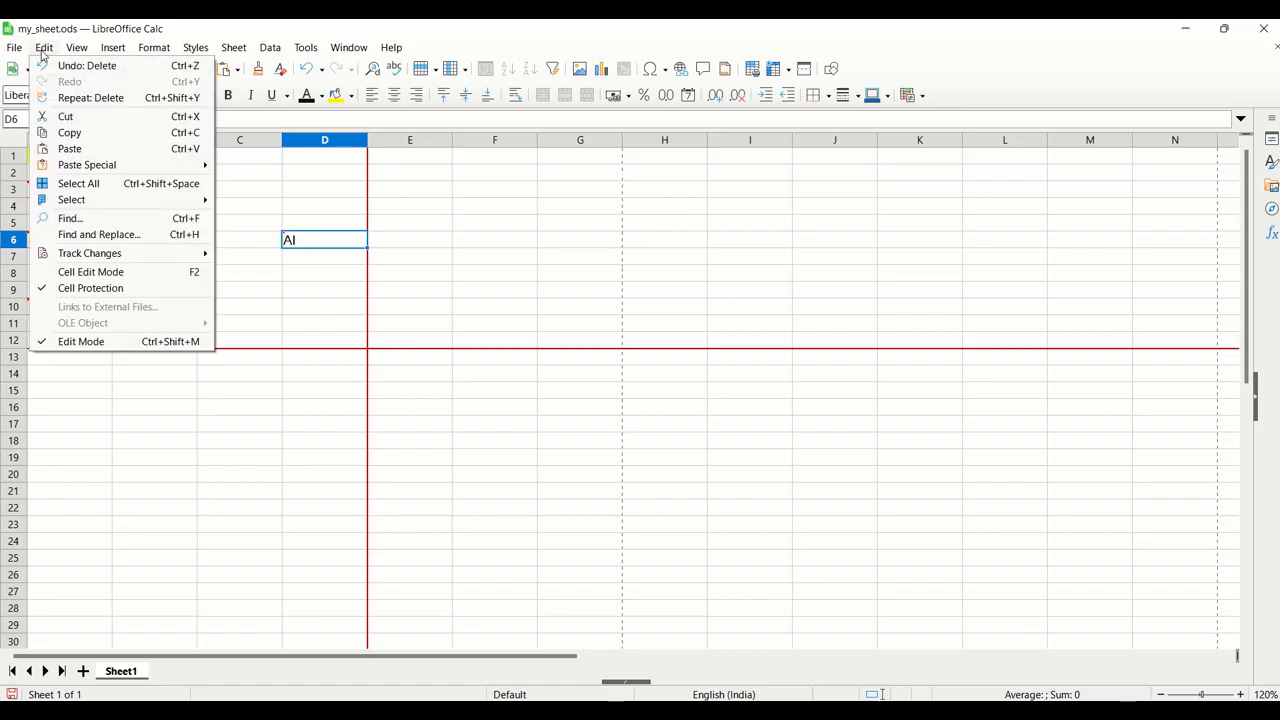
pyautogui.moveTo(100, 257)
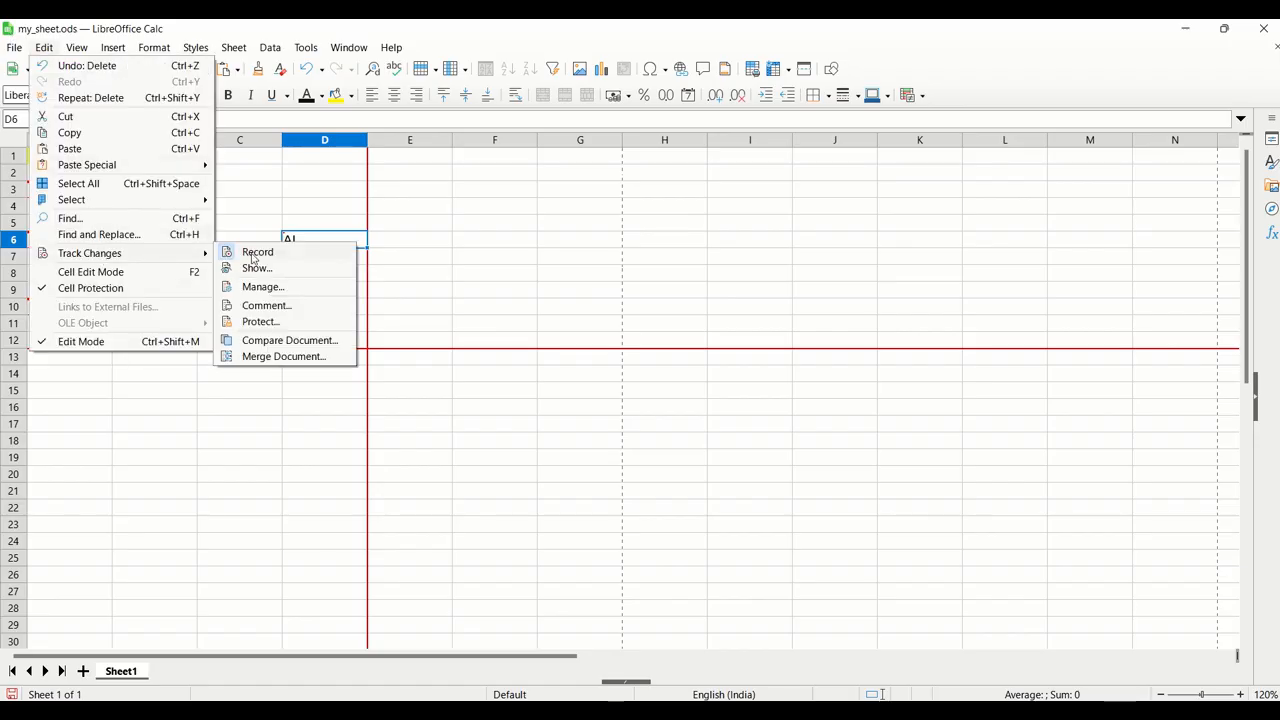
pyautogui.click(264, 305)
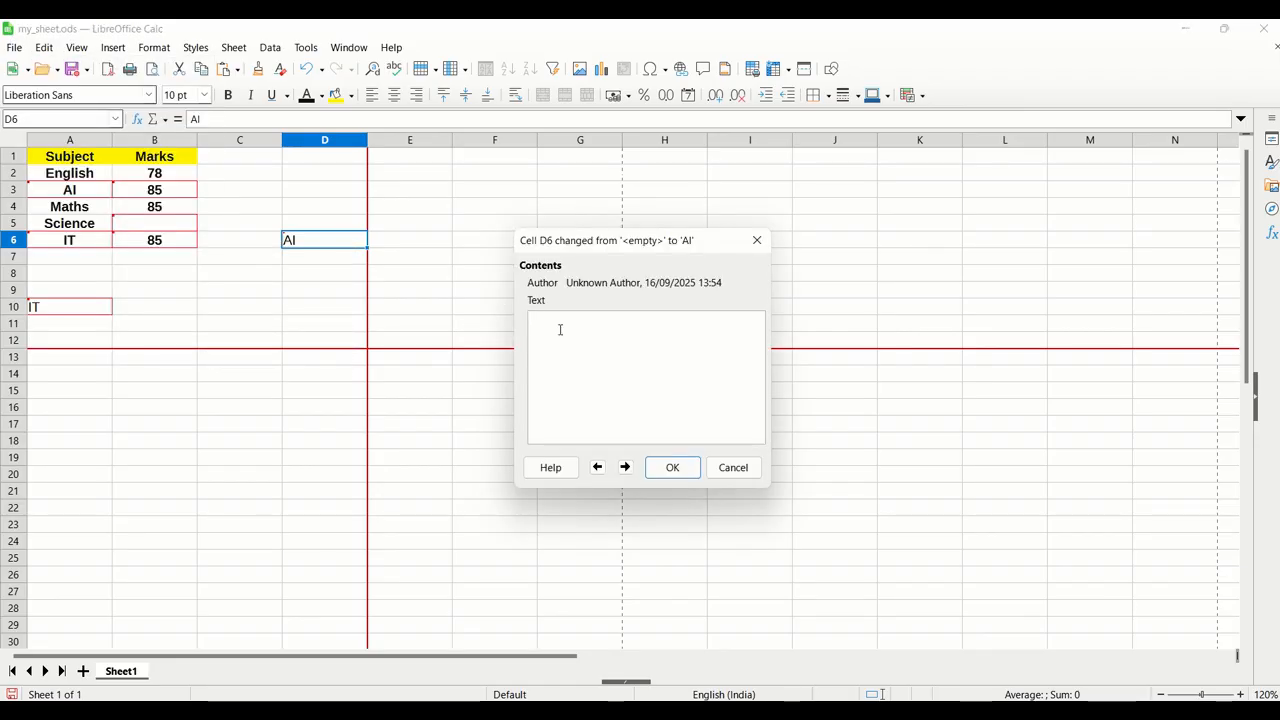
pyautogui.write('Hel')
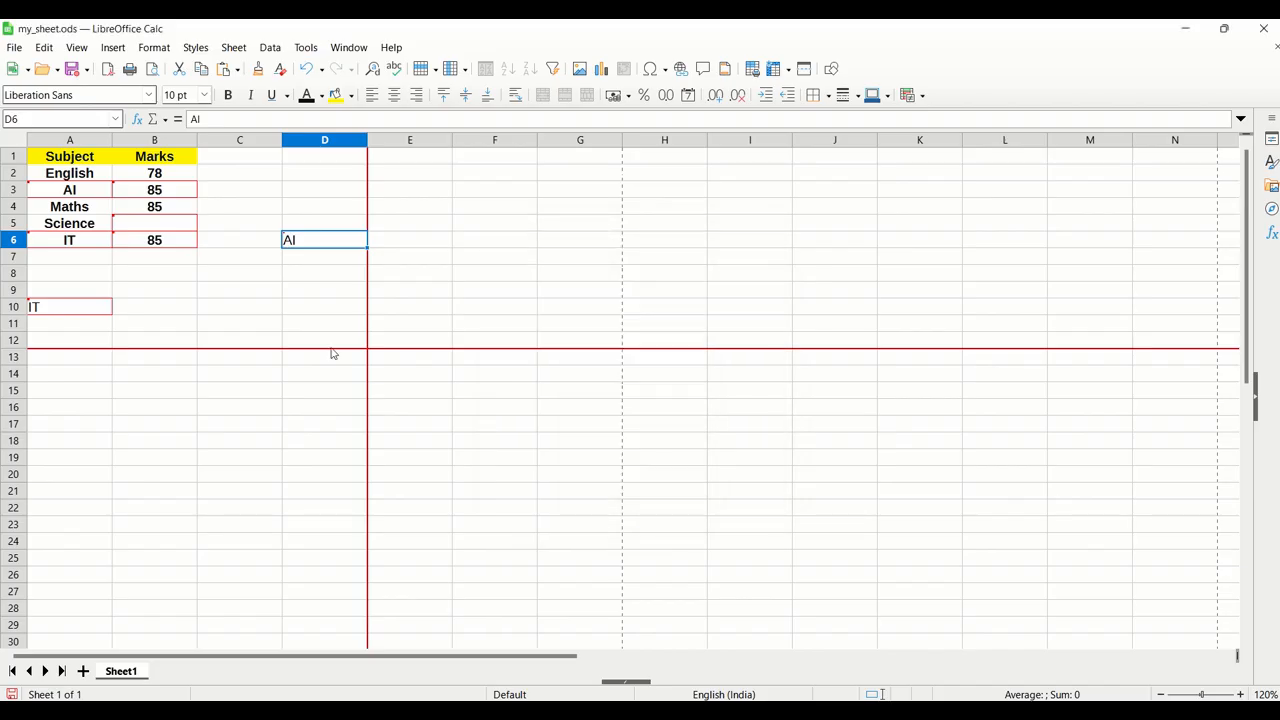
pyautogui.click(672, 467)
# Step: Check whether a change comment is available for the unedited cell C10, and review the comment in D6's change note
pyautogui.click(300, 305)
pyautogui.click(234, 309)
pyautogui.click(44, 47)
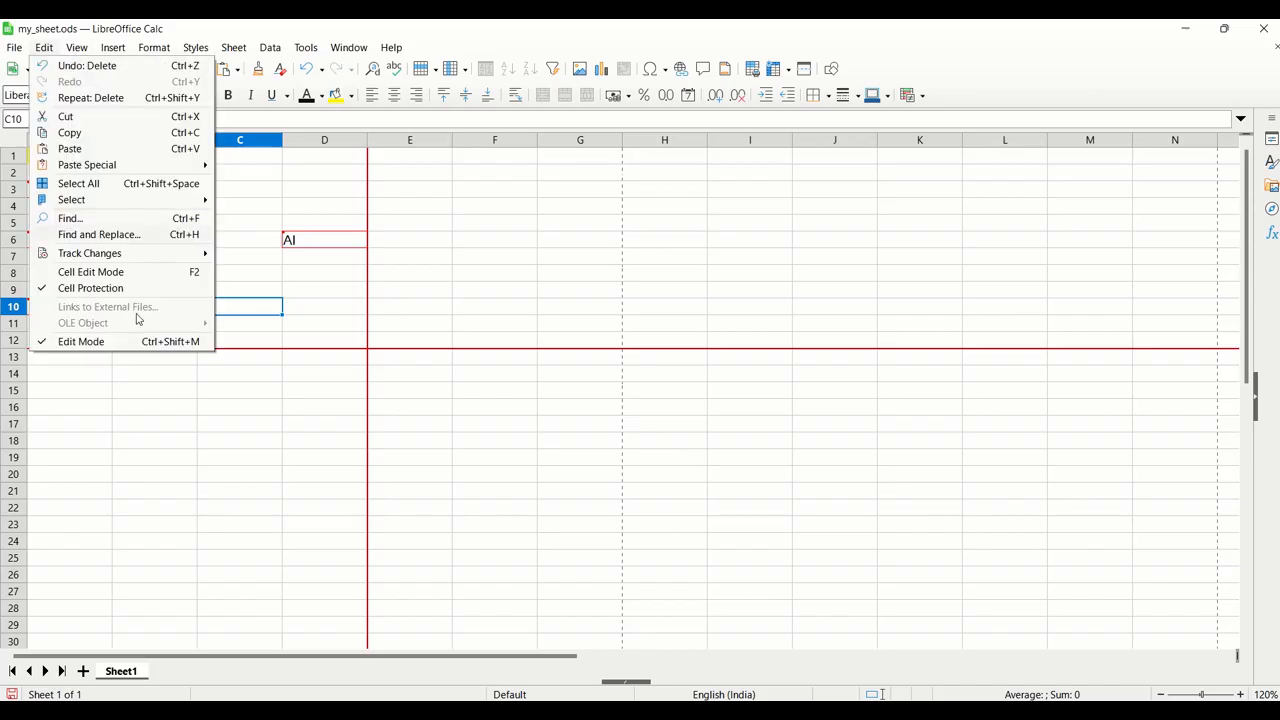
pyautogui.moveTo(142, 258)
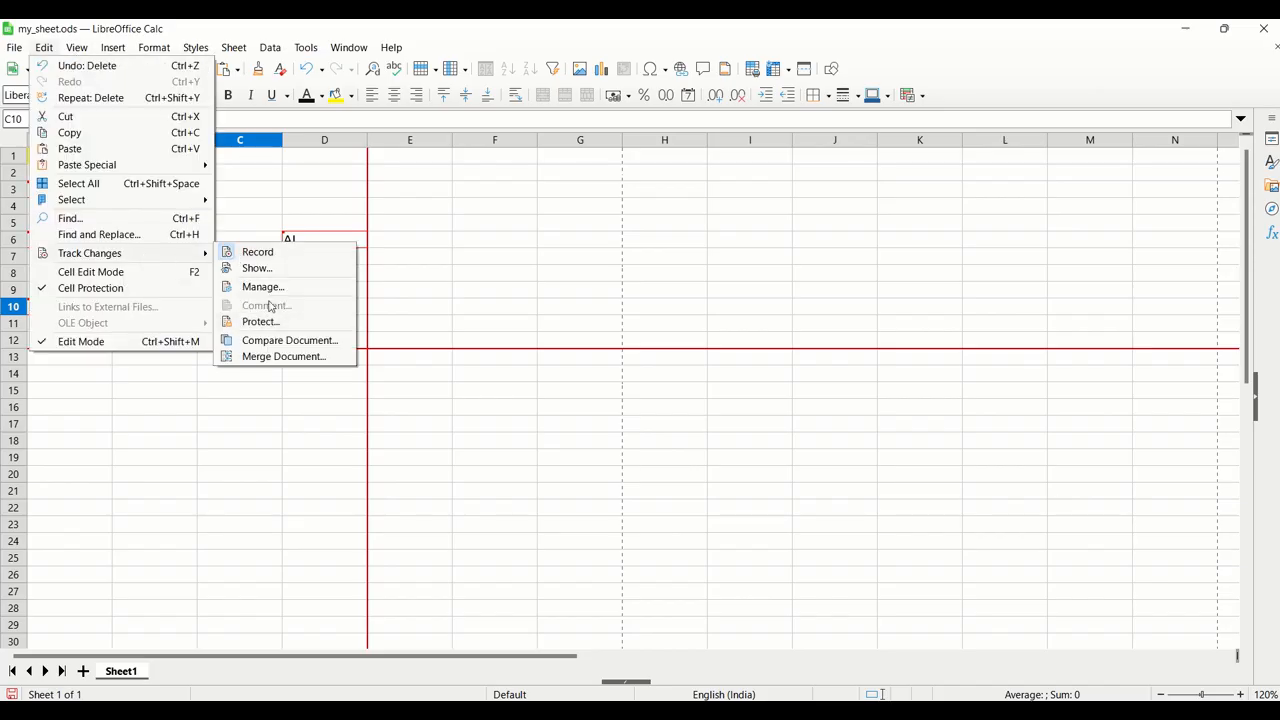
pyautogui.click(276, 215)
pyautogui.click(300, 244)
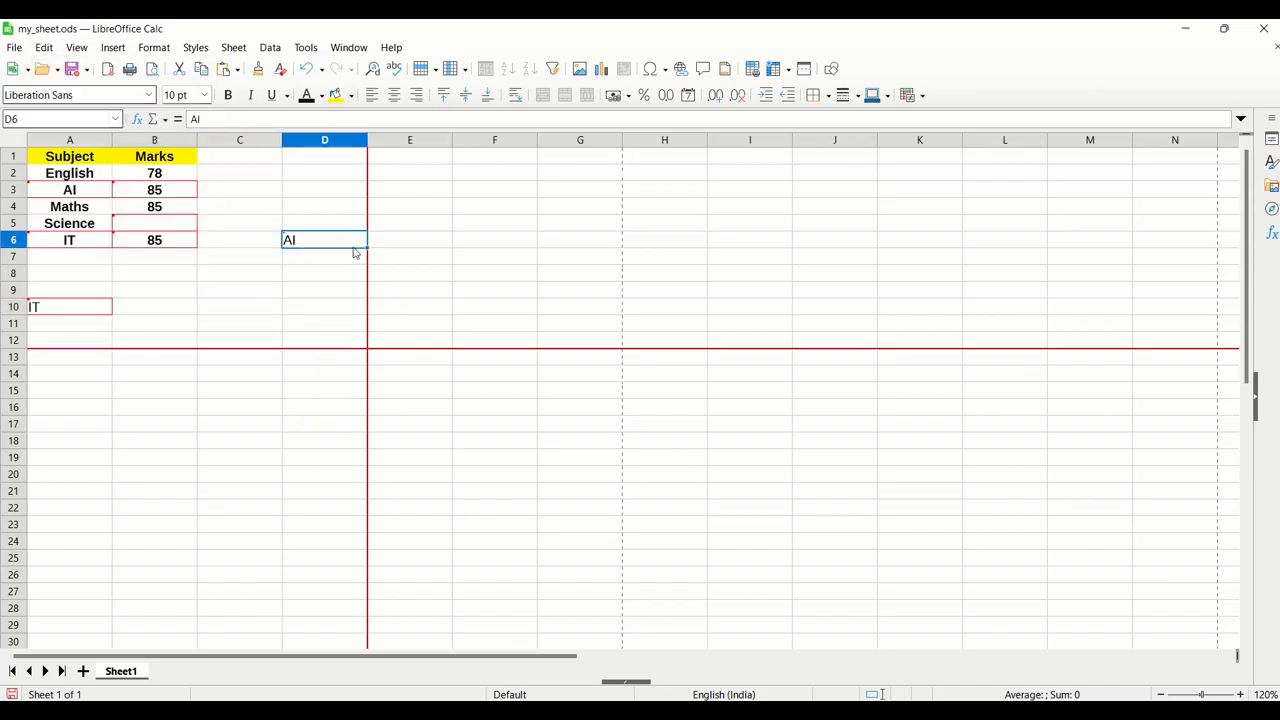
pyautogui.moveTo(354, 242)
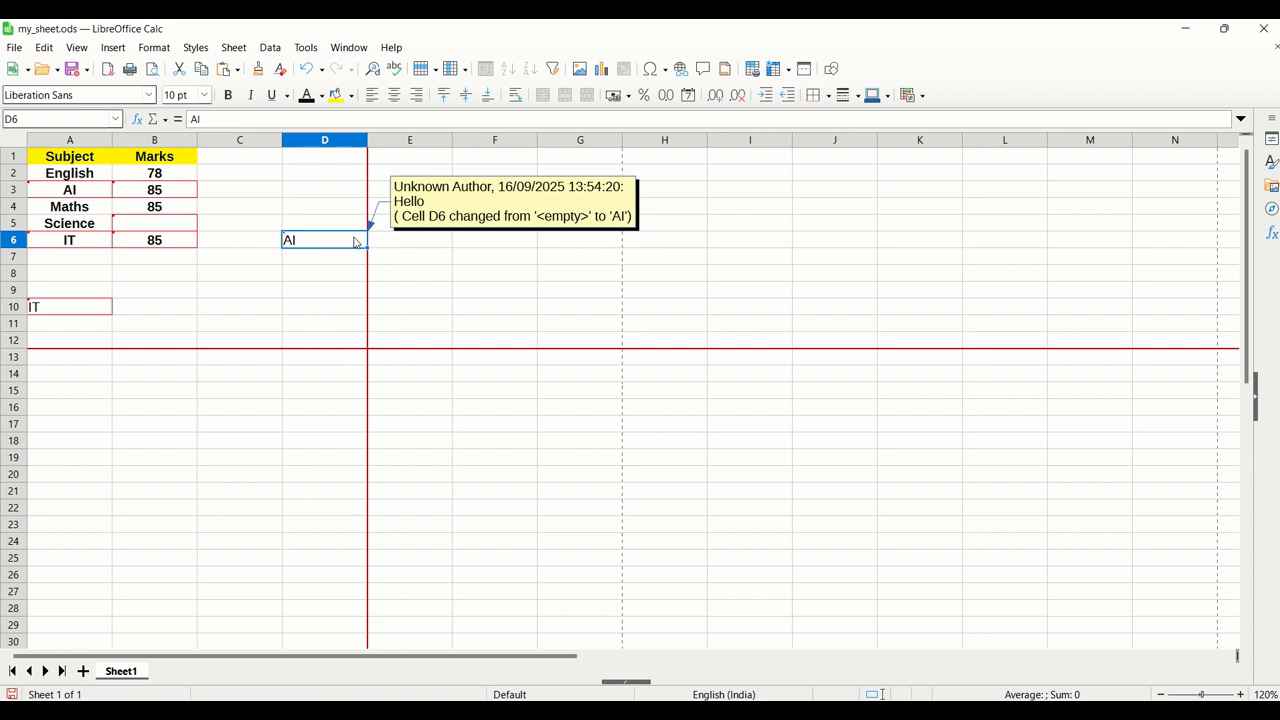
# Step: Insert the ordinary cell comment "No change has taken place here" in the empty cell D9 and view it
pyautogui.click(287, 289)
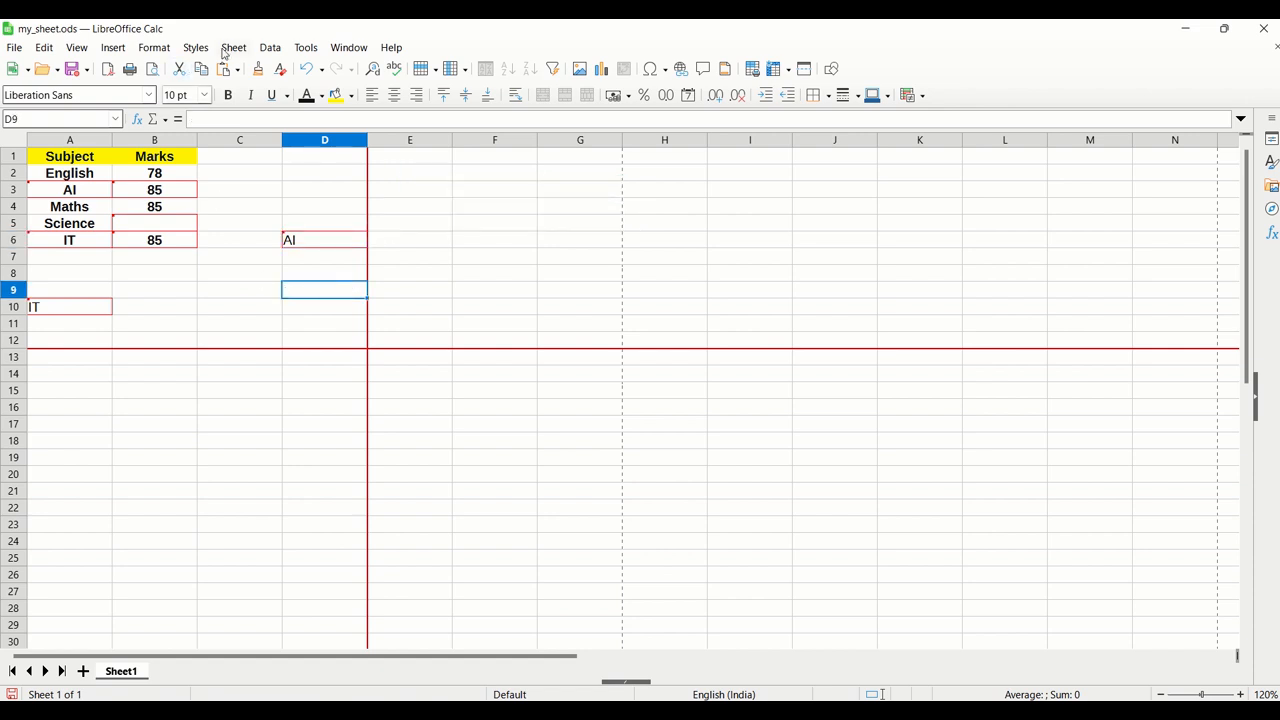
pyautogui.click(113, 47)
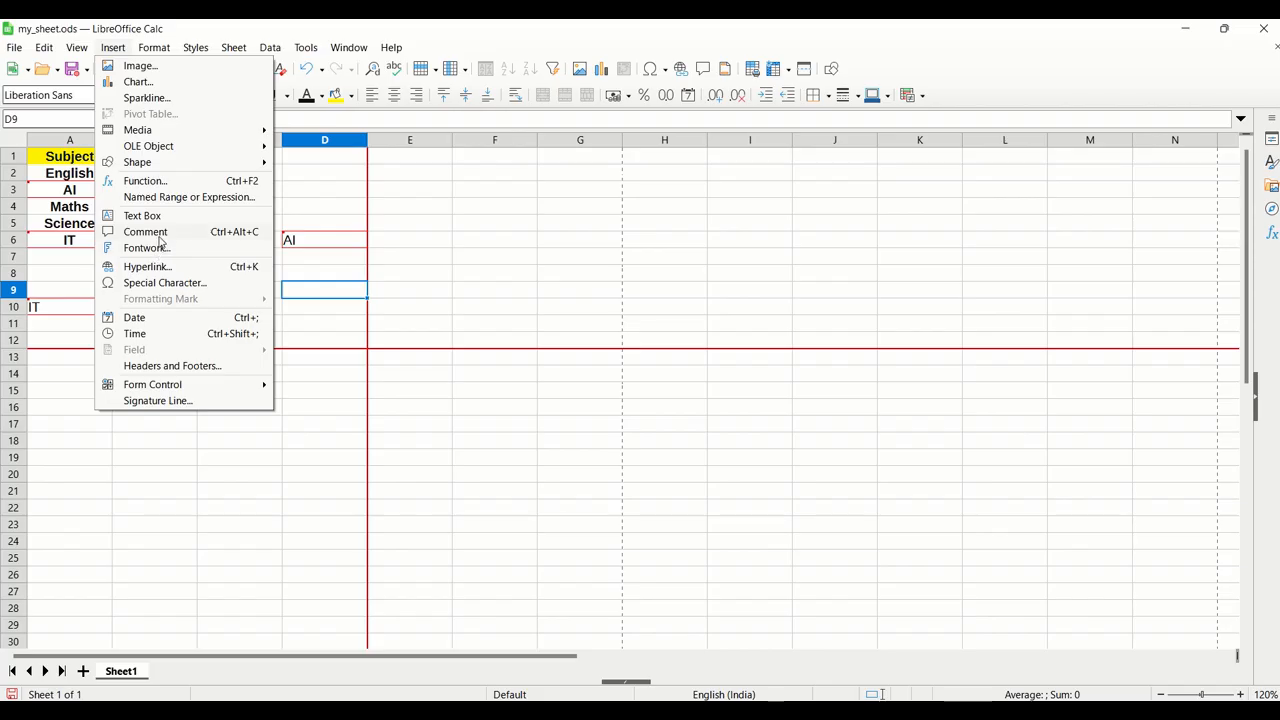
pyautogui.click(257, 240)
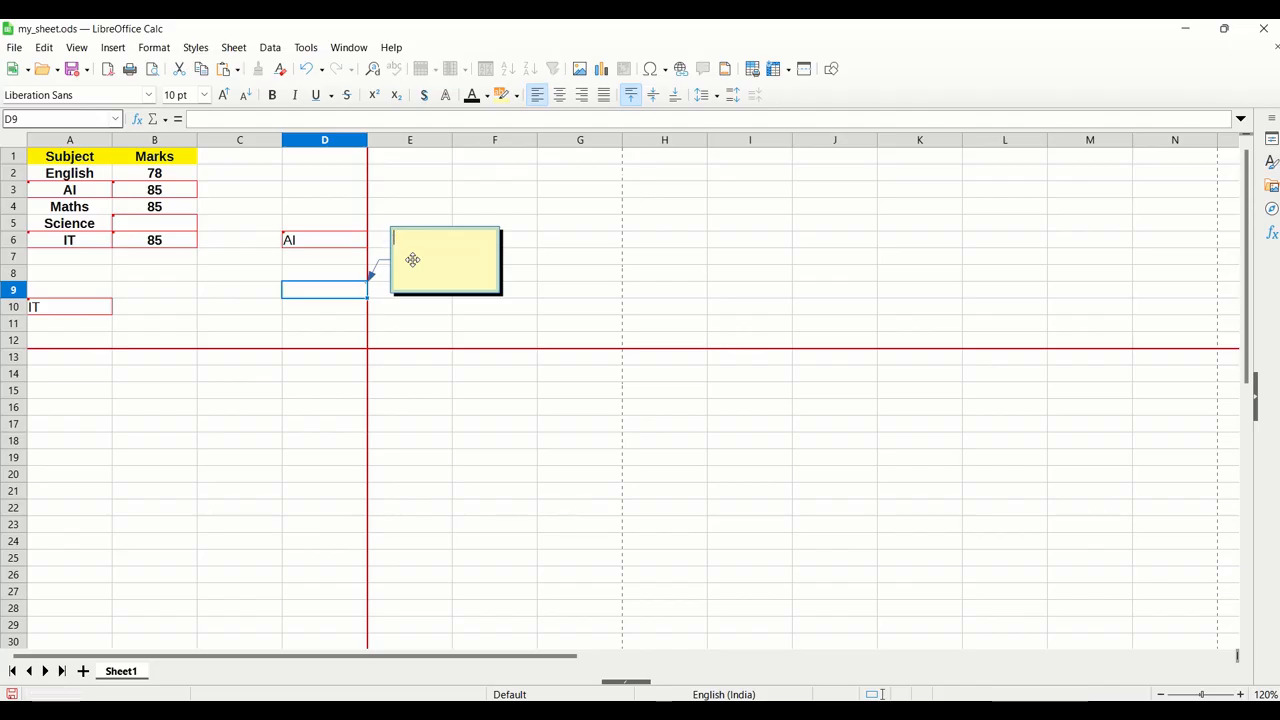
pyautogui.write('No change has t')
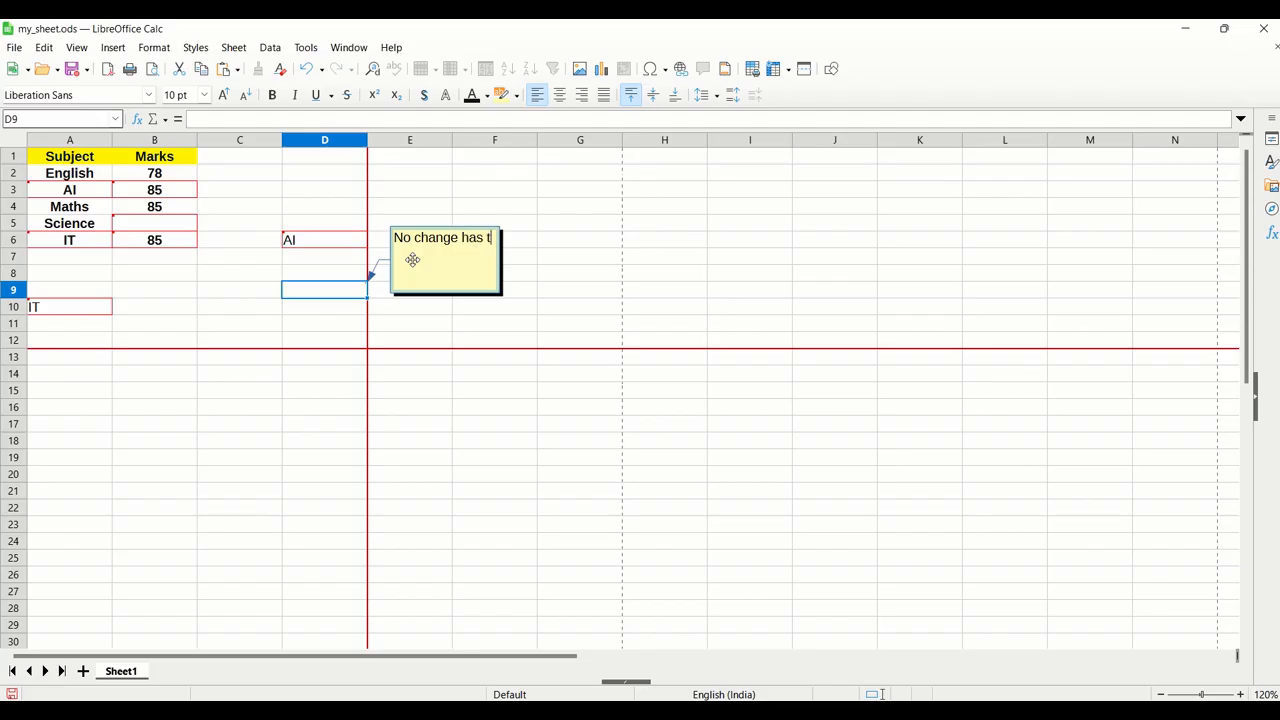
pyautogui.write('aken place here')
pyautogui.press('Escape')
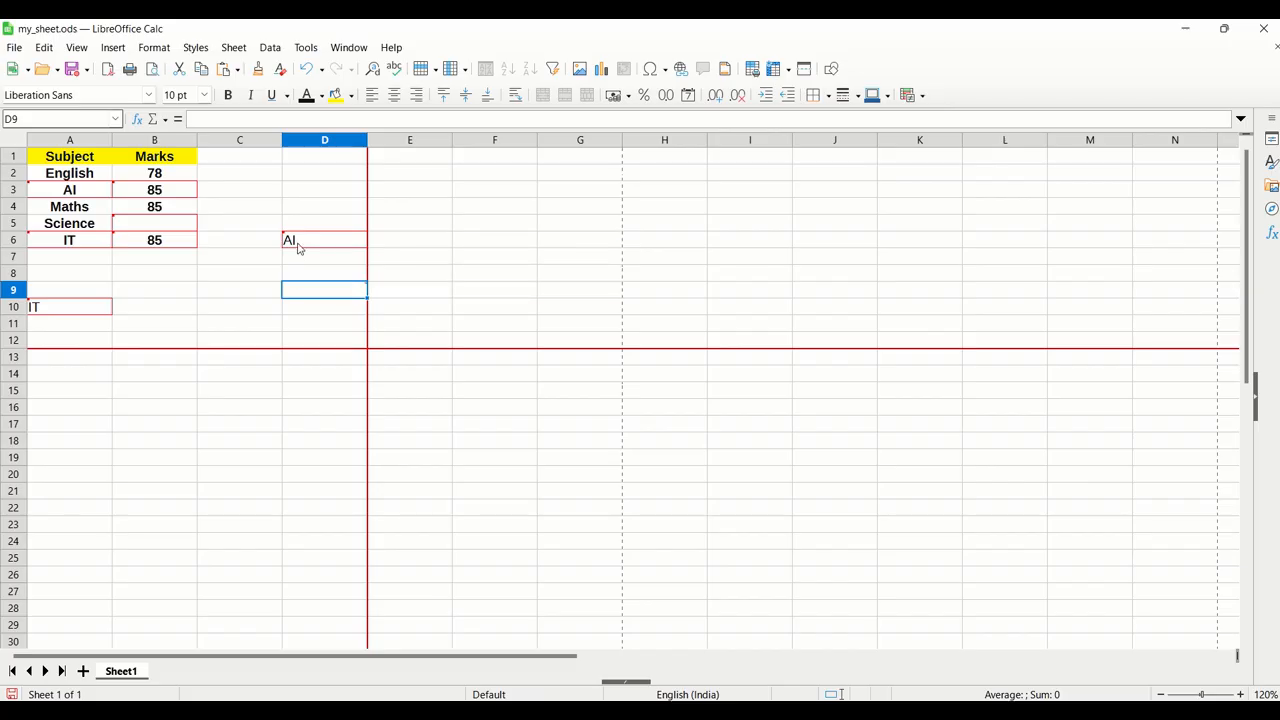
pyautogui.moveTo(297, 248)
pyautogui.moveTo(287, 292)
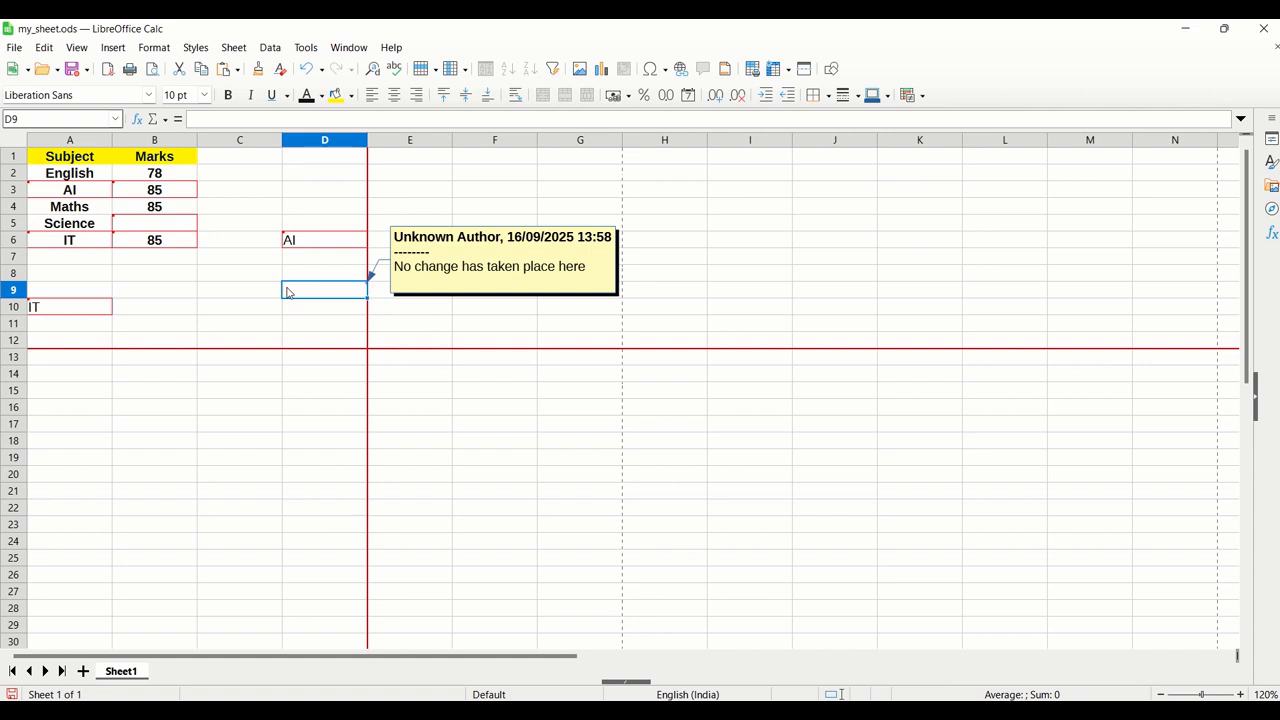
# Step: Check the comment options for D6, and compare D9's comment with the note for the deleted column at 200% zoom
pyautogui.rightClick(303, 243)
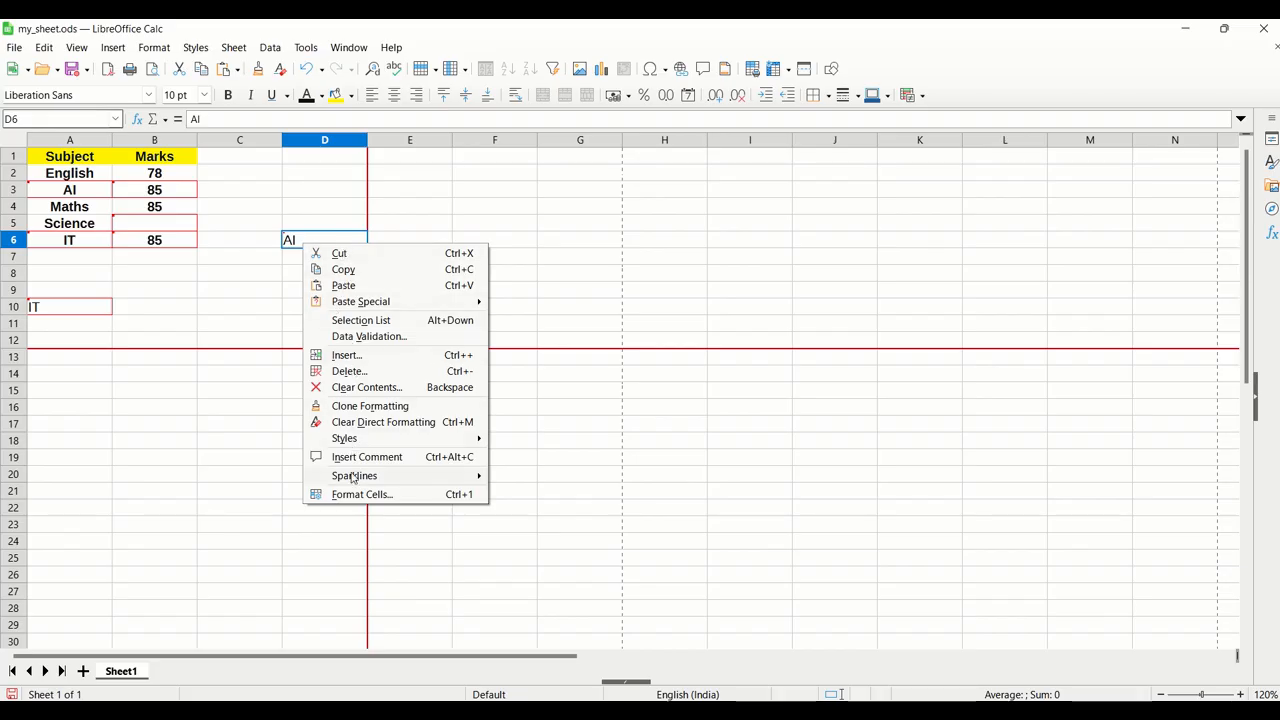
pyautogui.click(265, 321)
pyautogui.moveTo(343, 297)
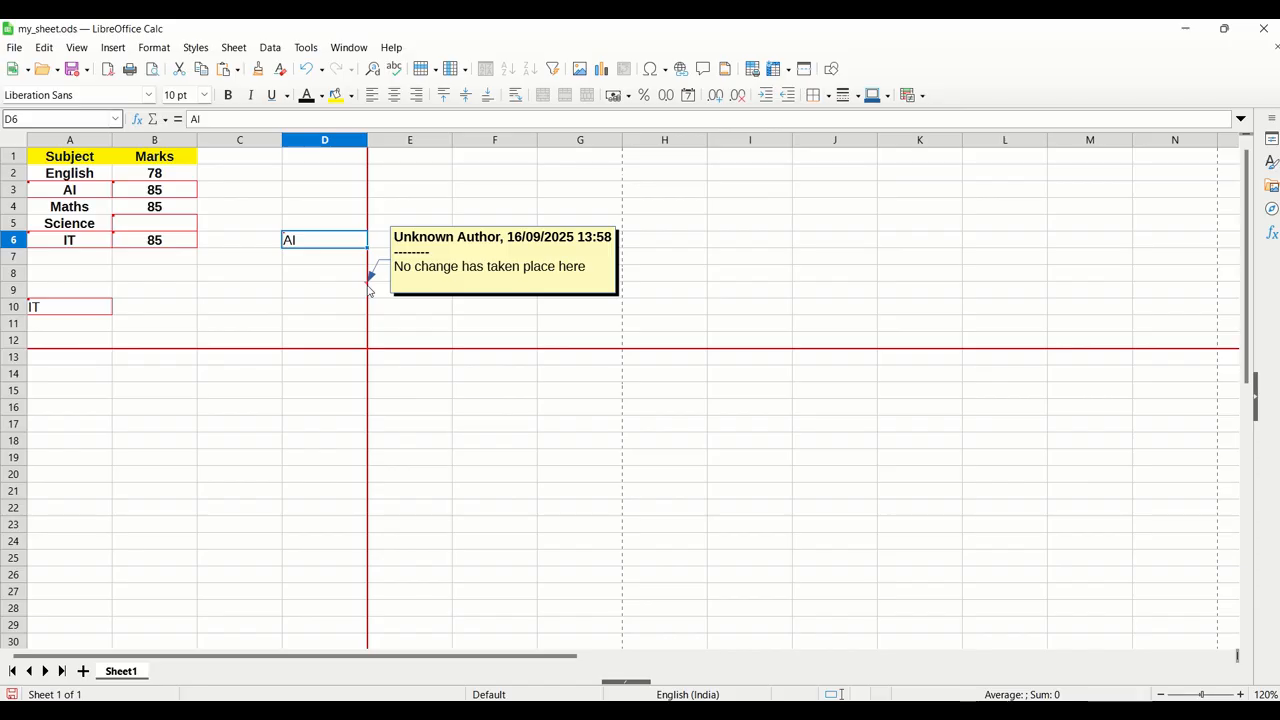
pyautogui.scroll(4, 369, 289)
pyautogui.moveTo(485, 335)
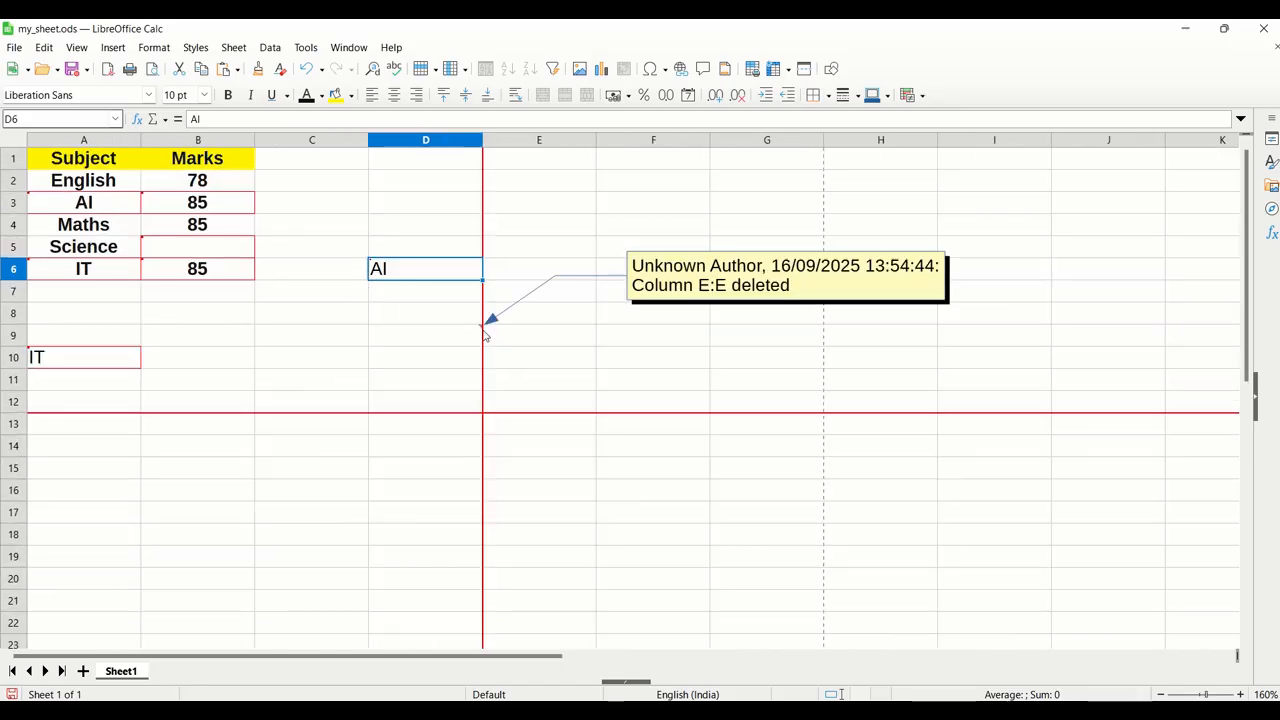
pyautogui.scroll(1, 485, 335)
pyautogui.scroll(1, 515, 360)
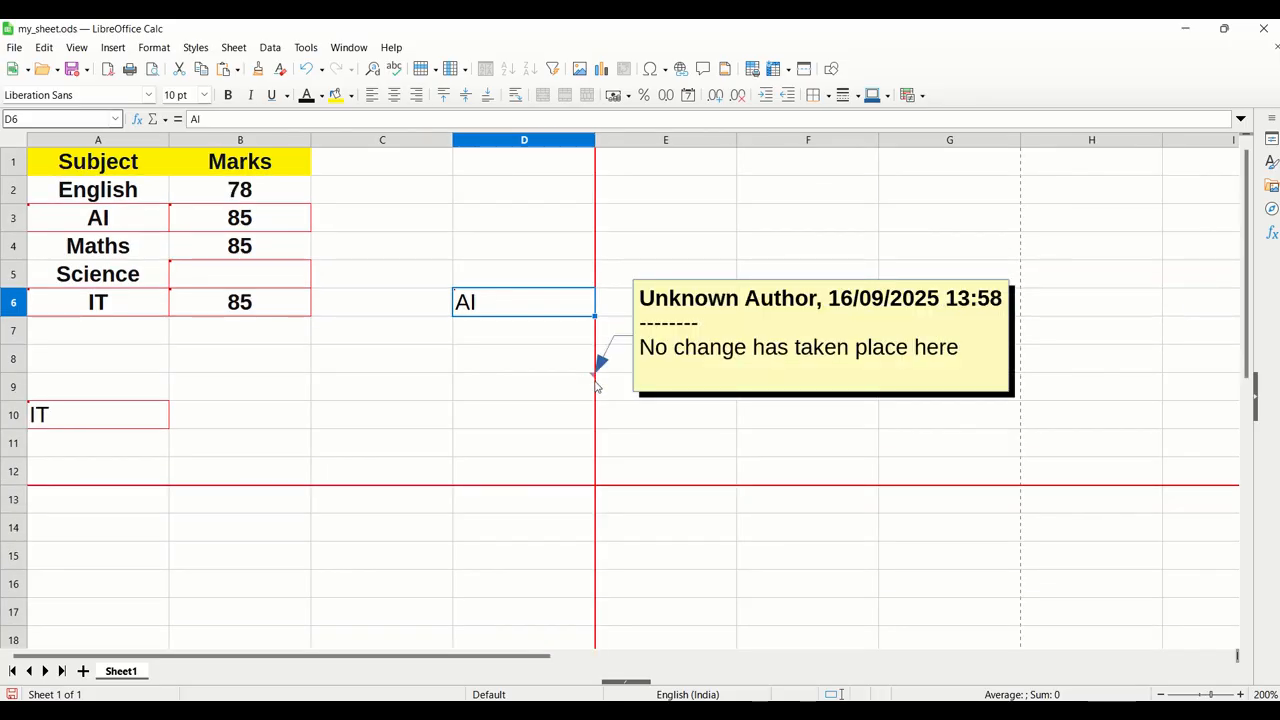
# Step: Show the comment on cell D9 and open its text for editing
pyautogui.rightClick(580, 390)
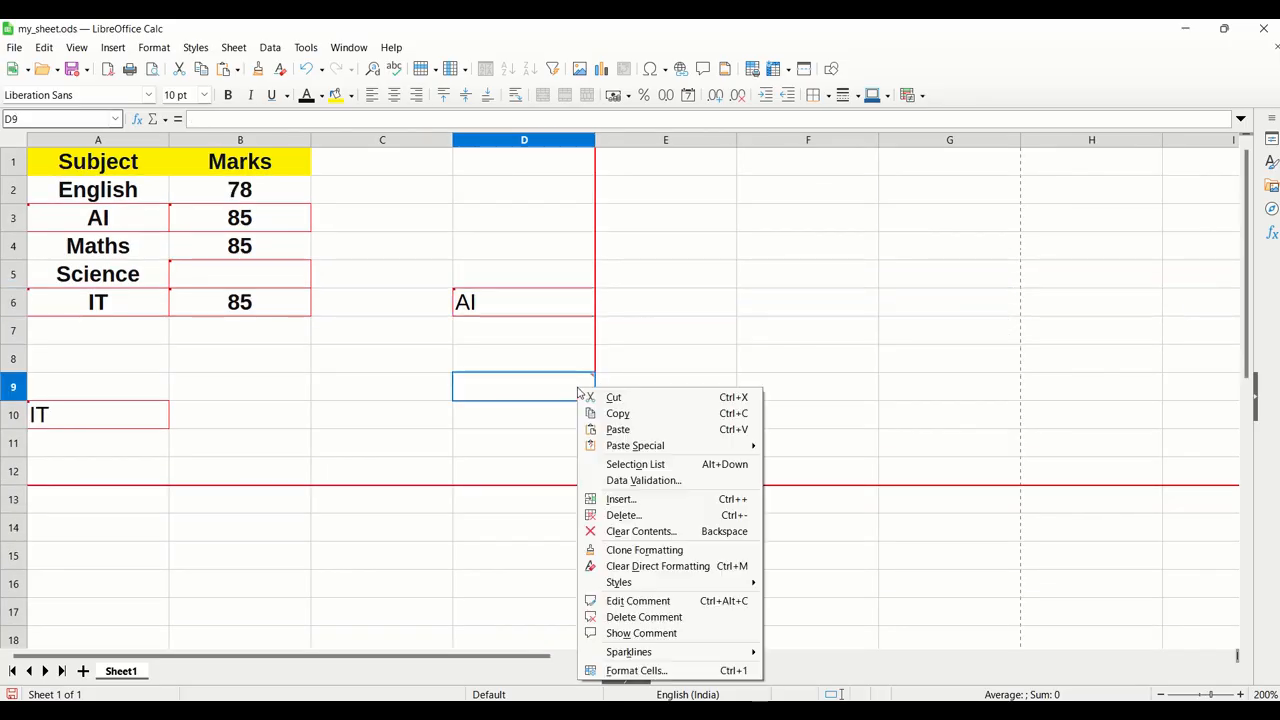
pyautogui.click(641, 630)
pyautogui.click(724, 388)
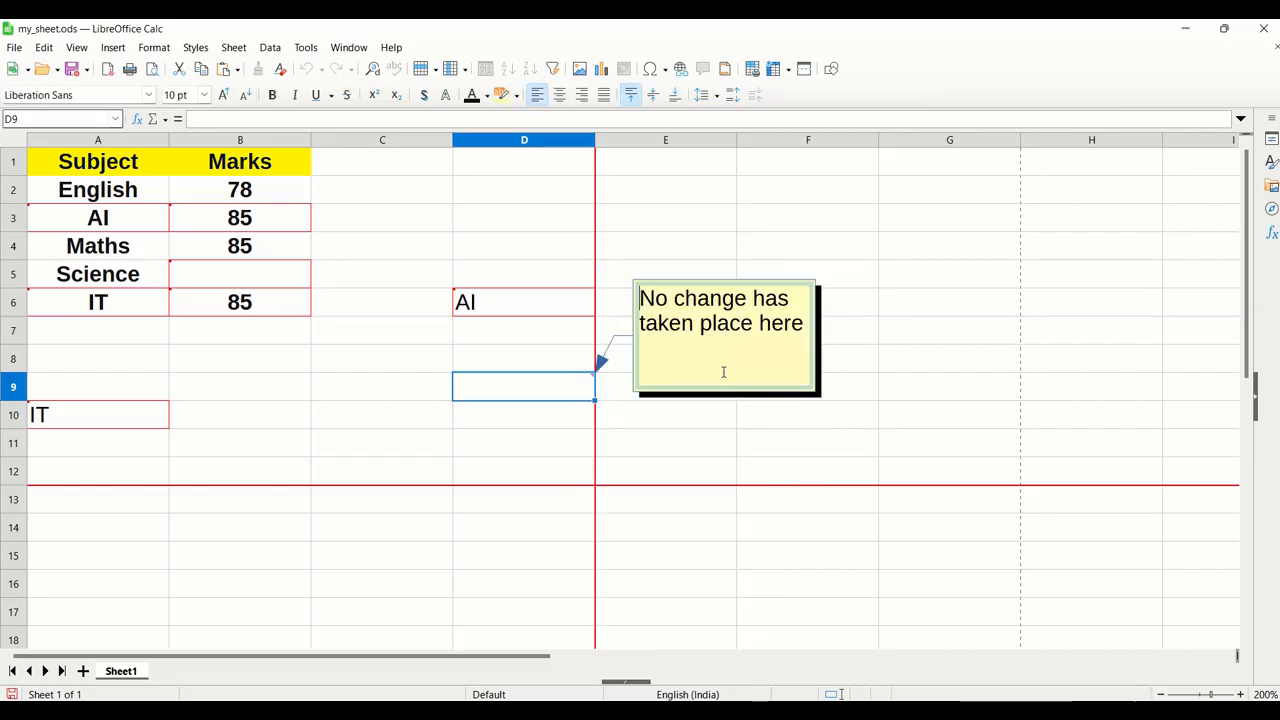
# Step: Keep the comment on cell D9 displayed and compare how it behaves with the change note for the deleted column
pyautogui.click(578, 390)
pyautogui.rightClick(580, 391)
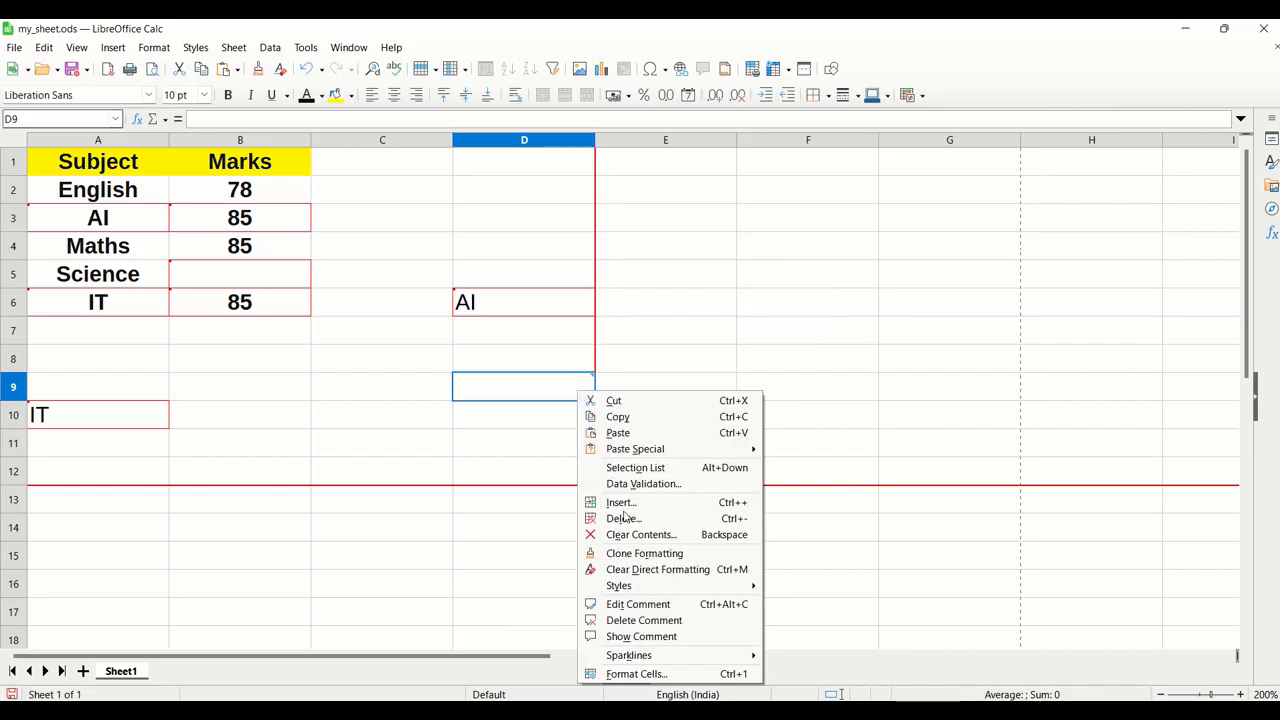
pyautogui.click(641, 636)
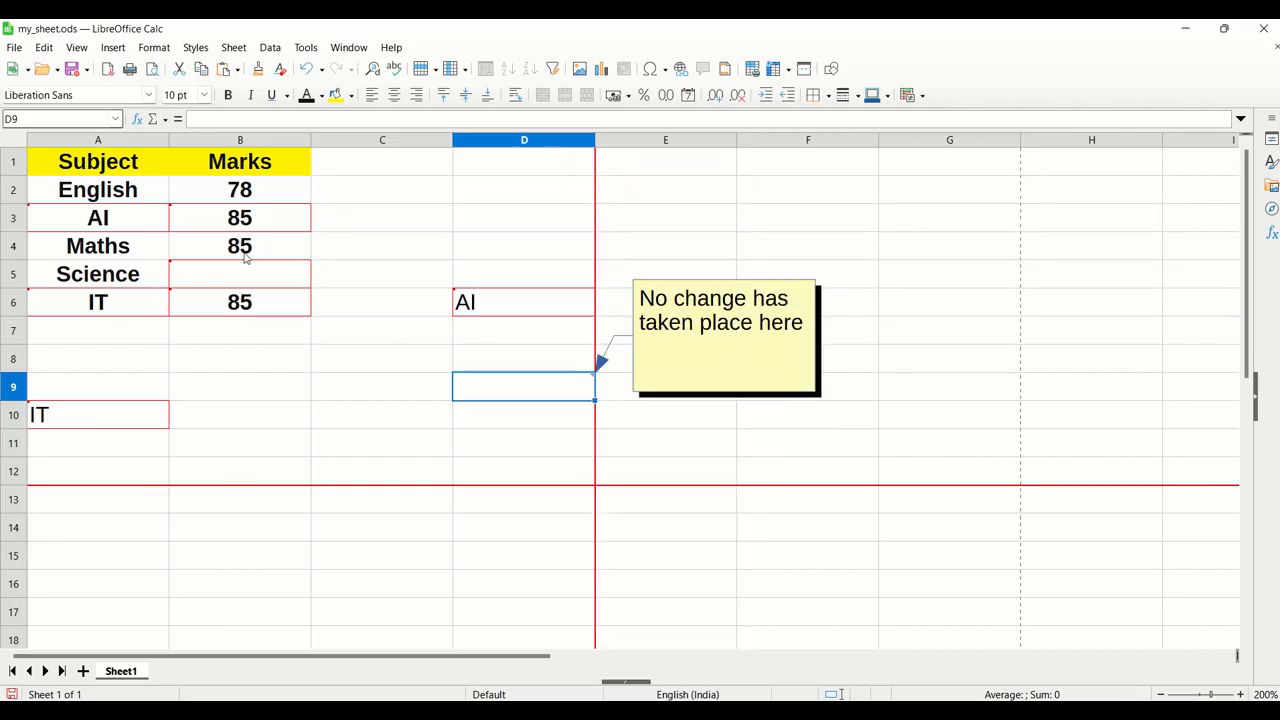
pyautogui.moveTo(287, 219)
pyautogui.moveTo(656, 333)
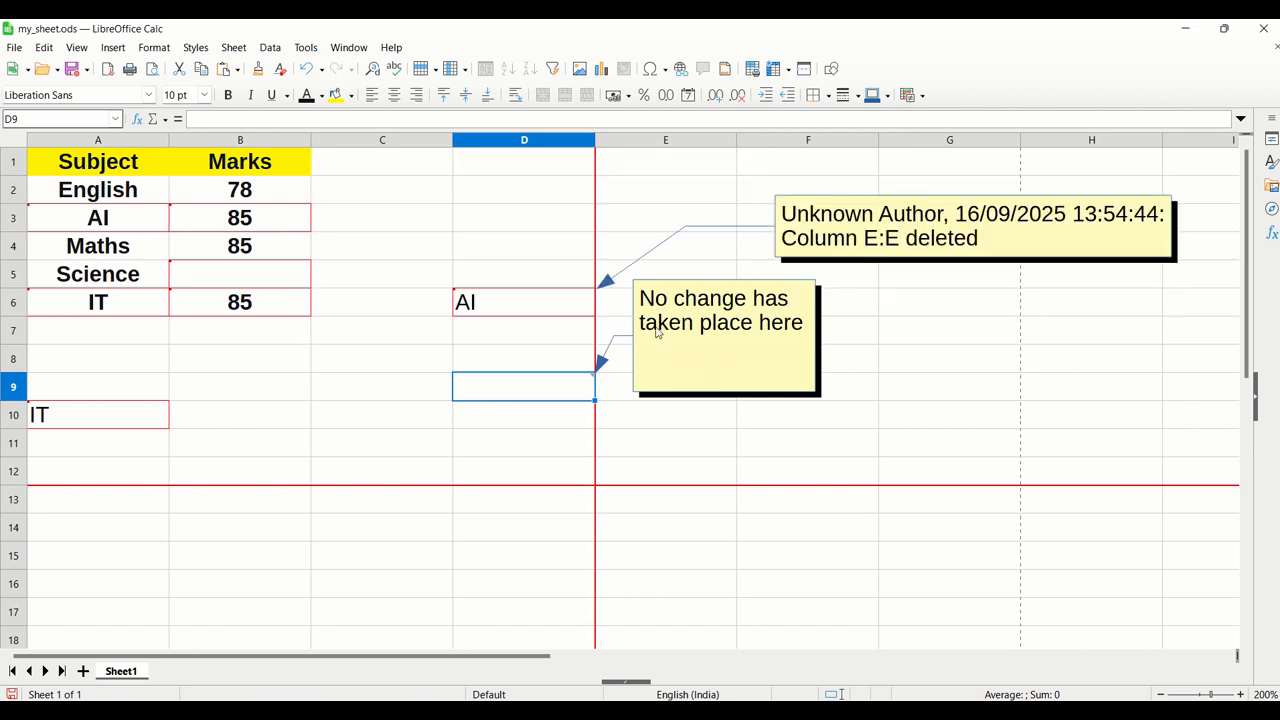
pyautogui.click(436, 479)
pyautogui.click(563, 394)
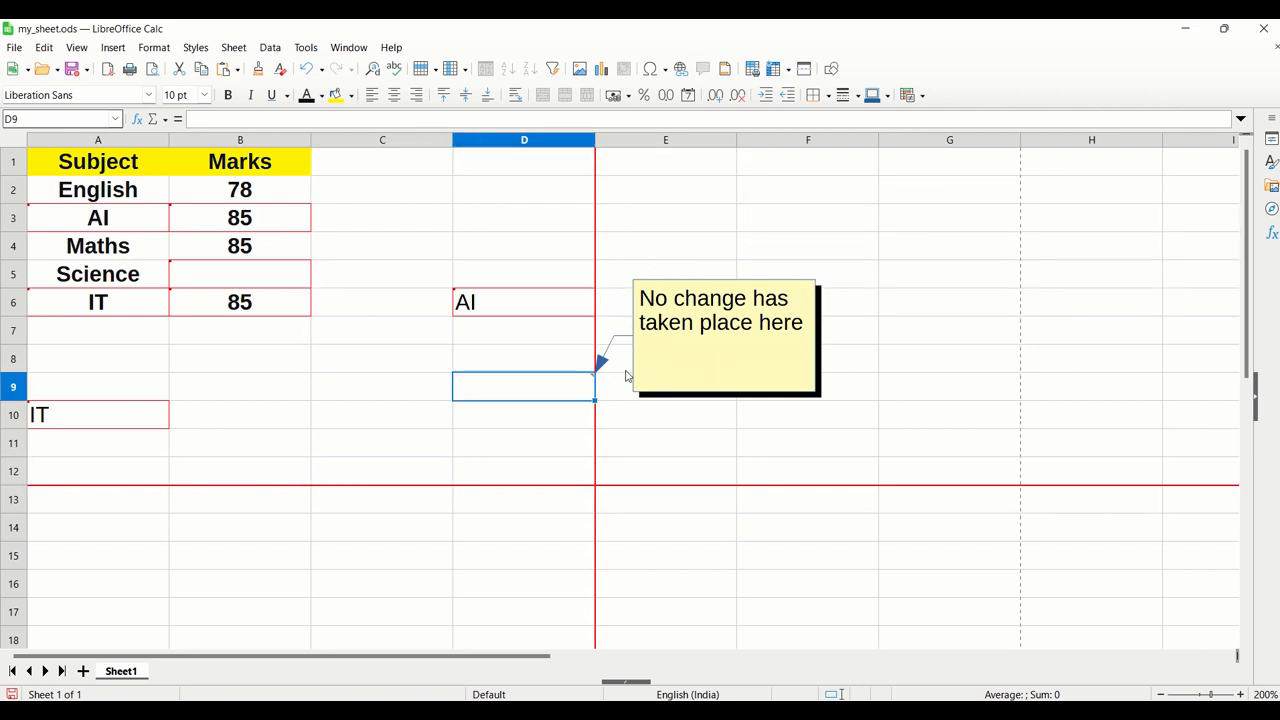
pyautogui.moveTo(660, 352)
# Step: Hide the comment on cell D9, check its comment options, and view the comment as a temporary note
pyautogui.rightClick(551, 393)
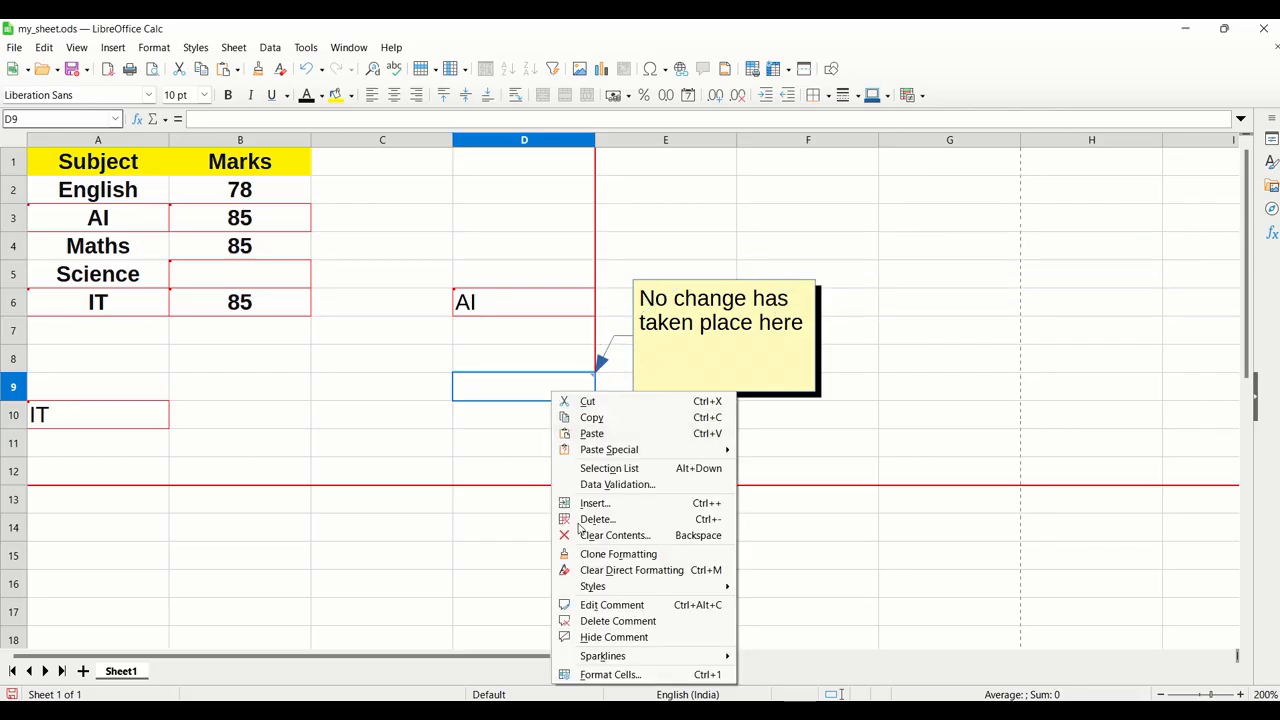
pyautogui.click(590, 636)
pyautogui.click(474, 452)
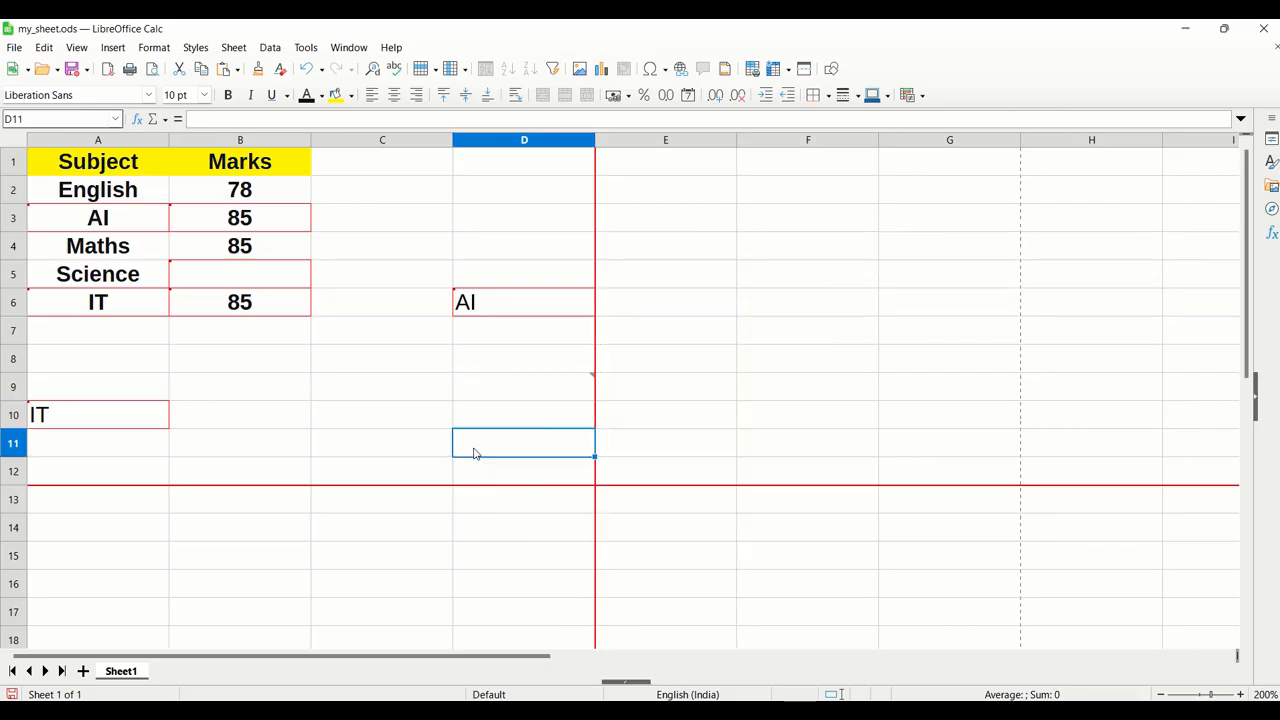
pyautogui.rightClick(488, 387)
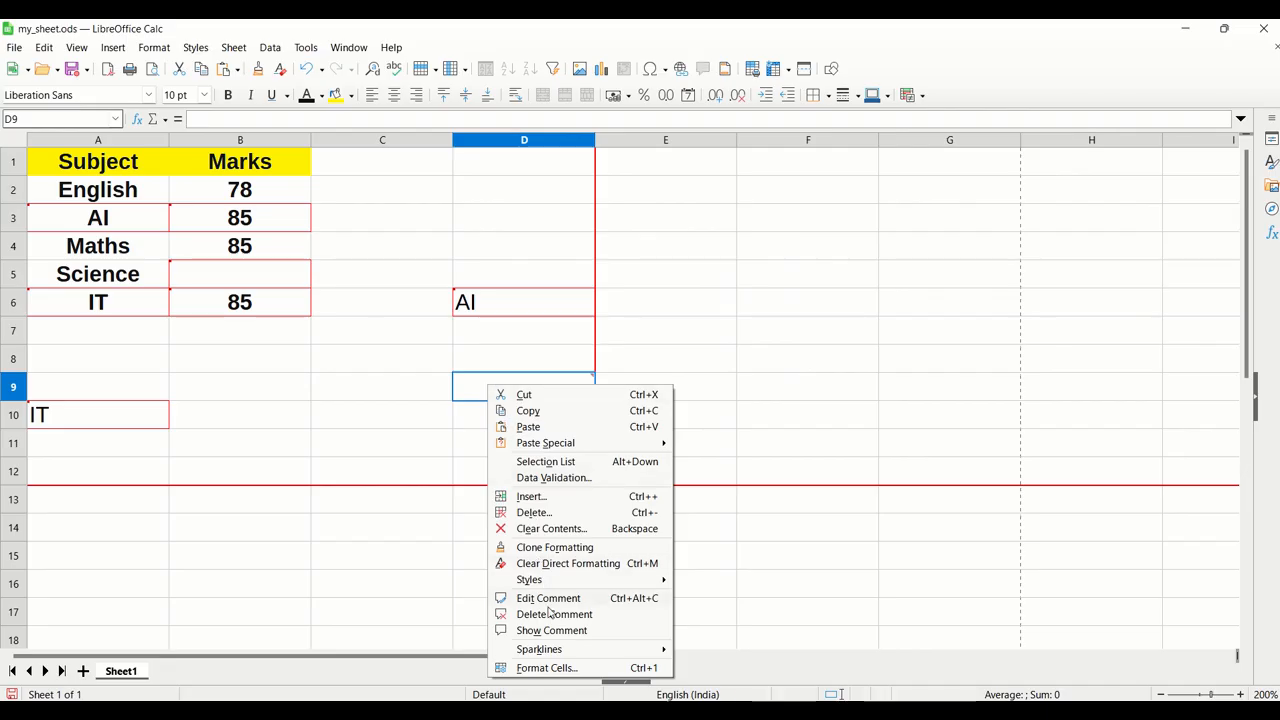
pyautogui.click(584, 386)
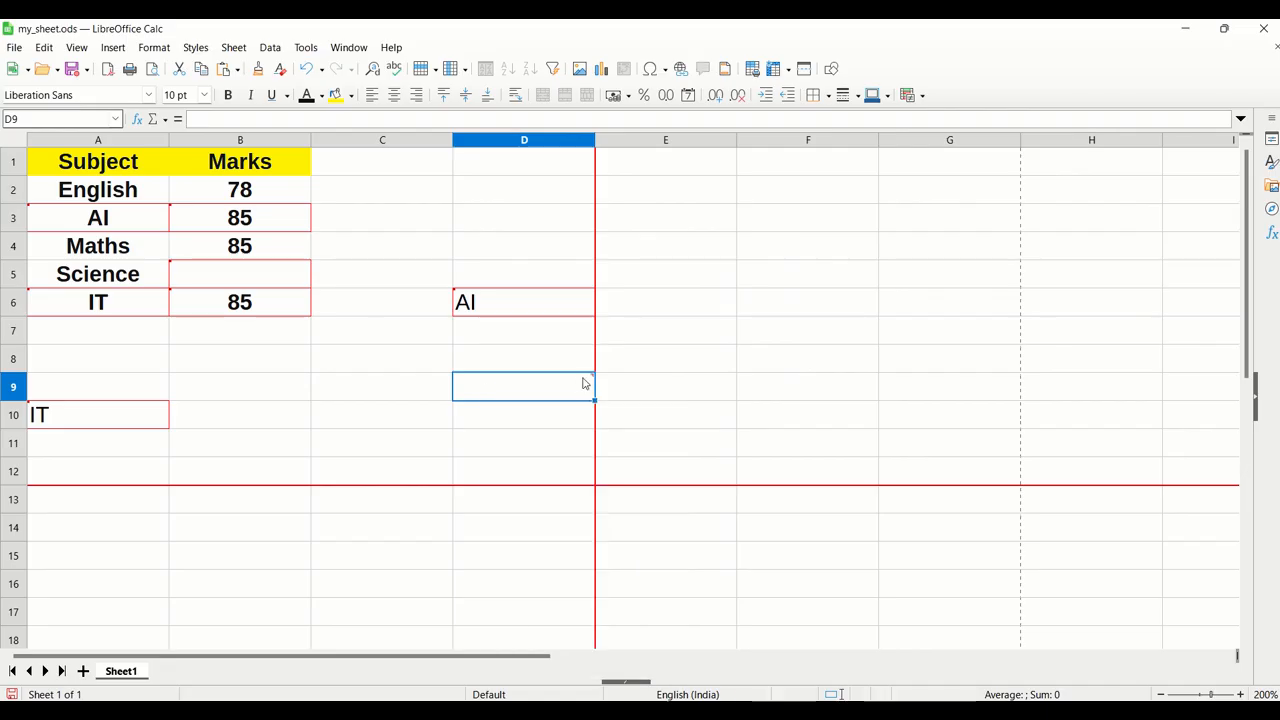
pyautogui.click(556, 448)
pyautogui.click(575, 390)
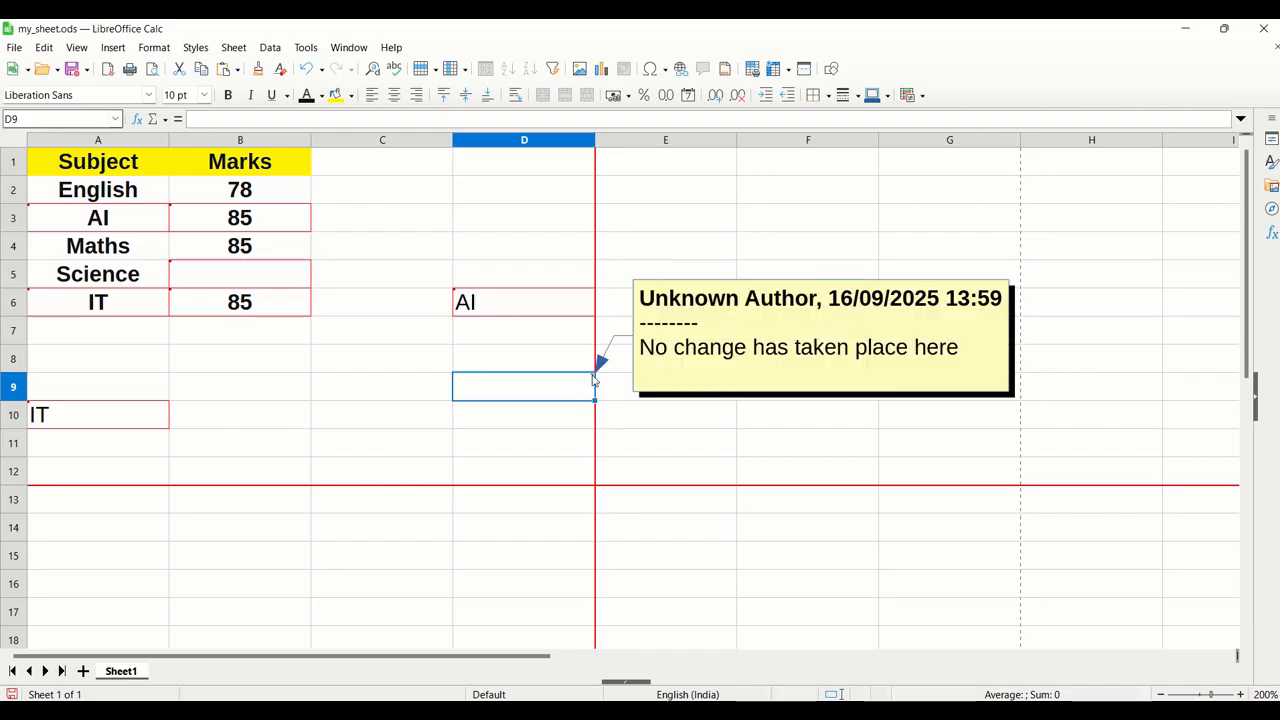
# Step: Delete the comment from cell D9
pyautogui.rightClick(584, 386)
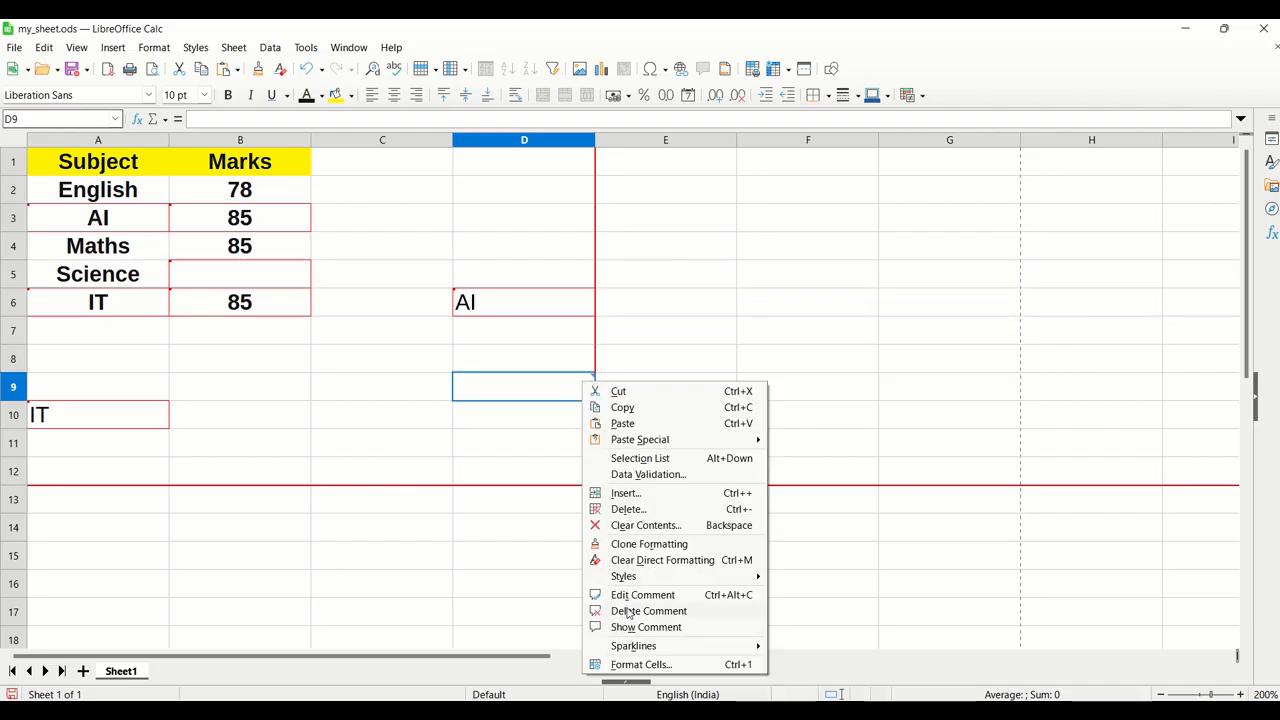
pyautogui.click(629, 611)
pyautogui.click(618, 472)
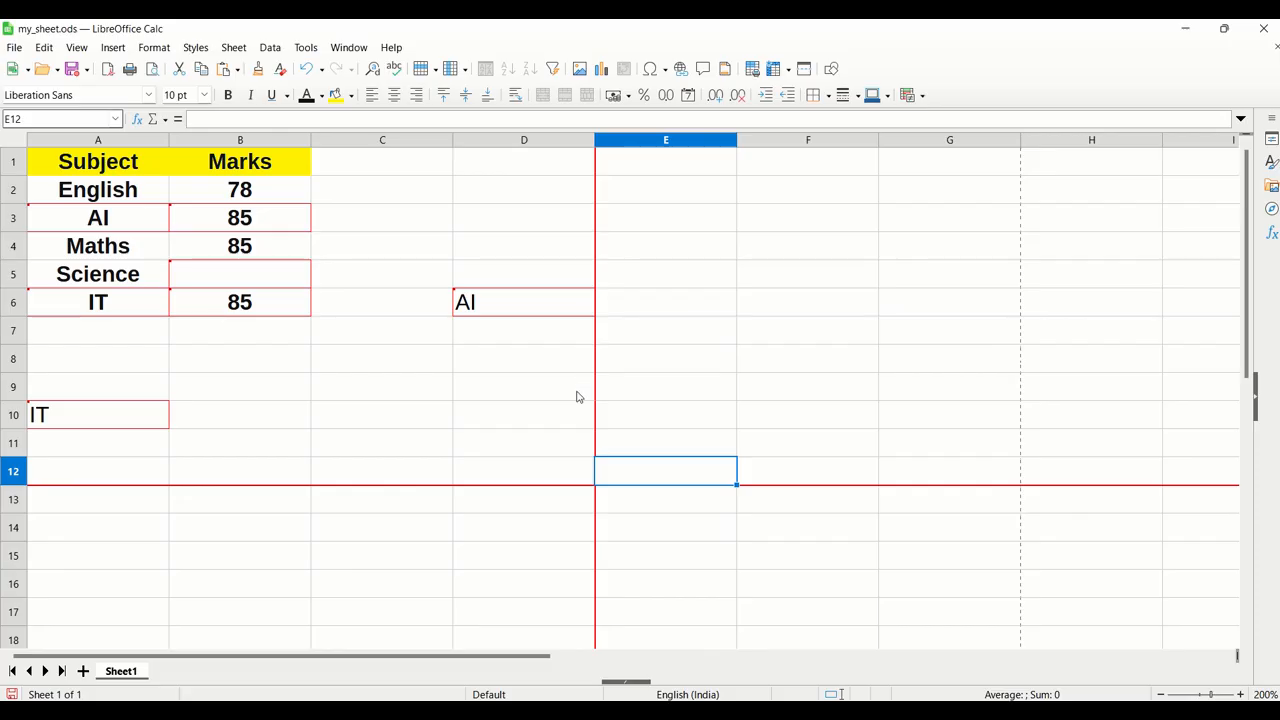
# Step: Insert the ordinary cell comment "Format me" in the empty cell D10 and view it
pyautogui.keyDown('ctrl'); pyautogui.scroll(-2, 506, 399); pyautogui.keyUp('ctrl')
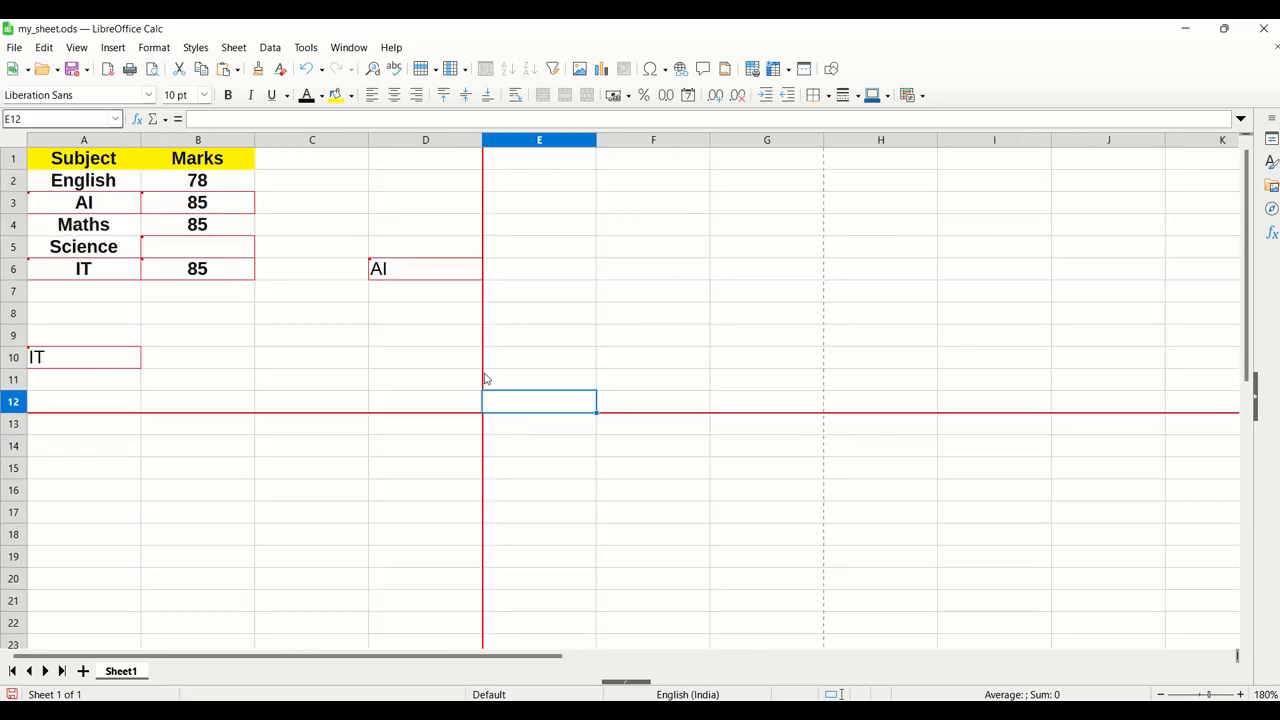
pyautogui.click(460, 362)
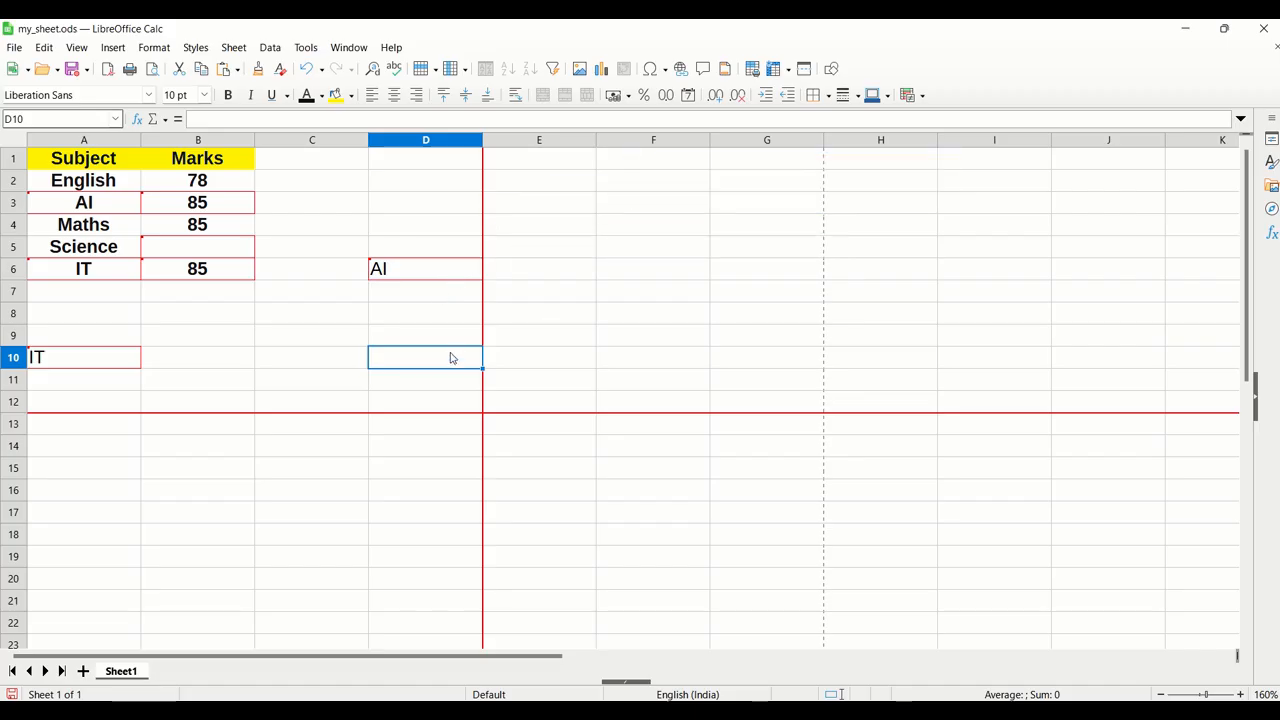
pyautogui.click(113, 47)
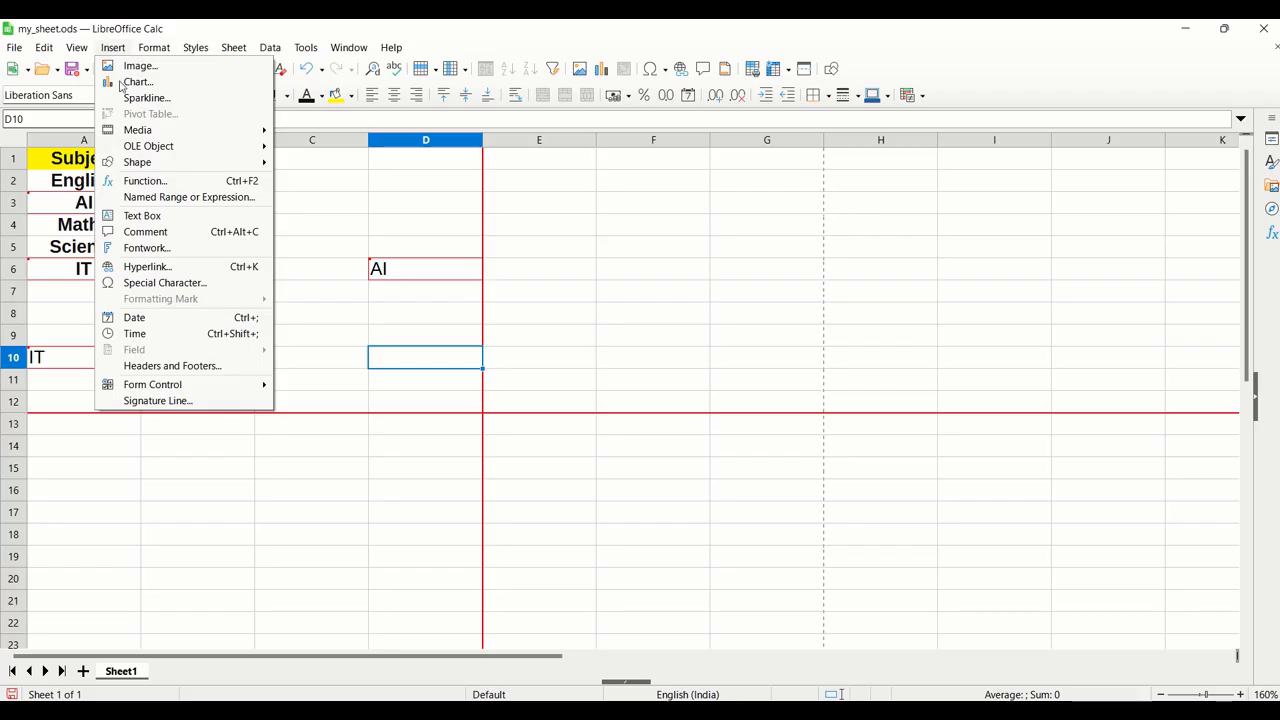
pyautogui.click(152, 233)
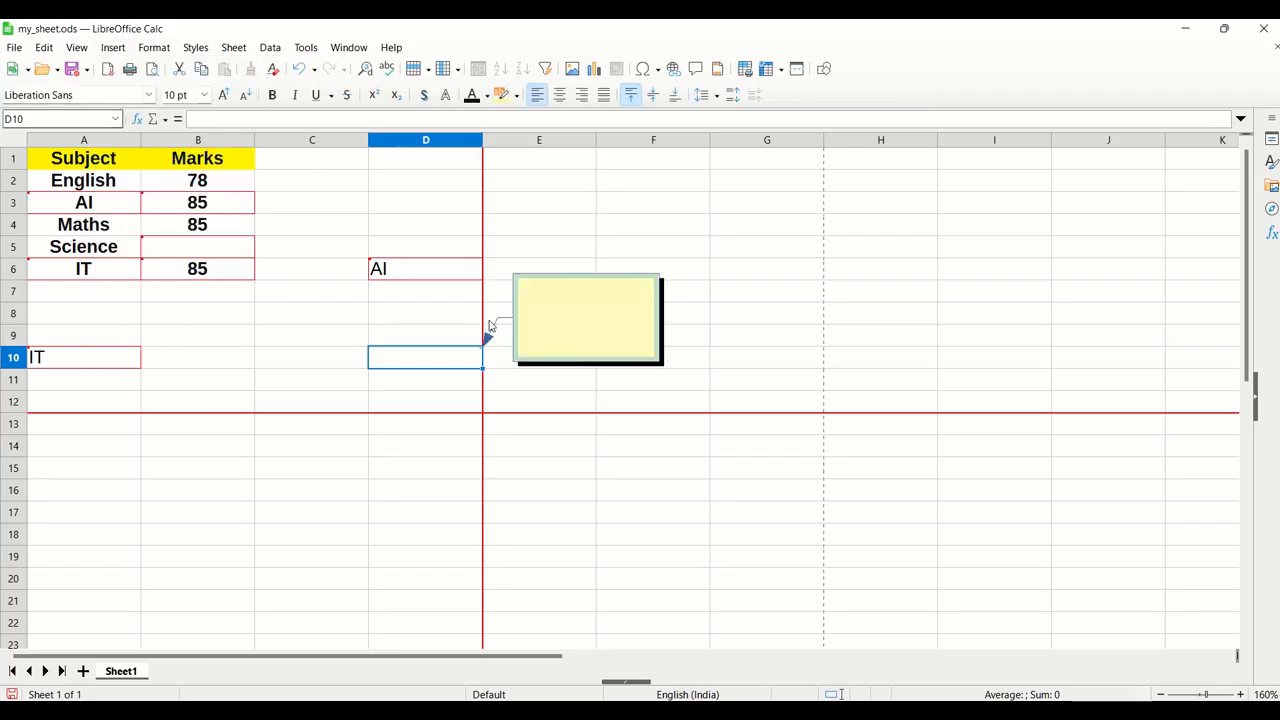
pyautogui.write('F')
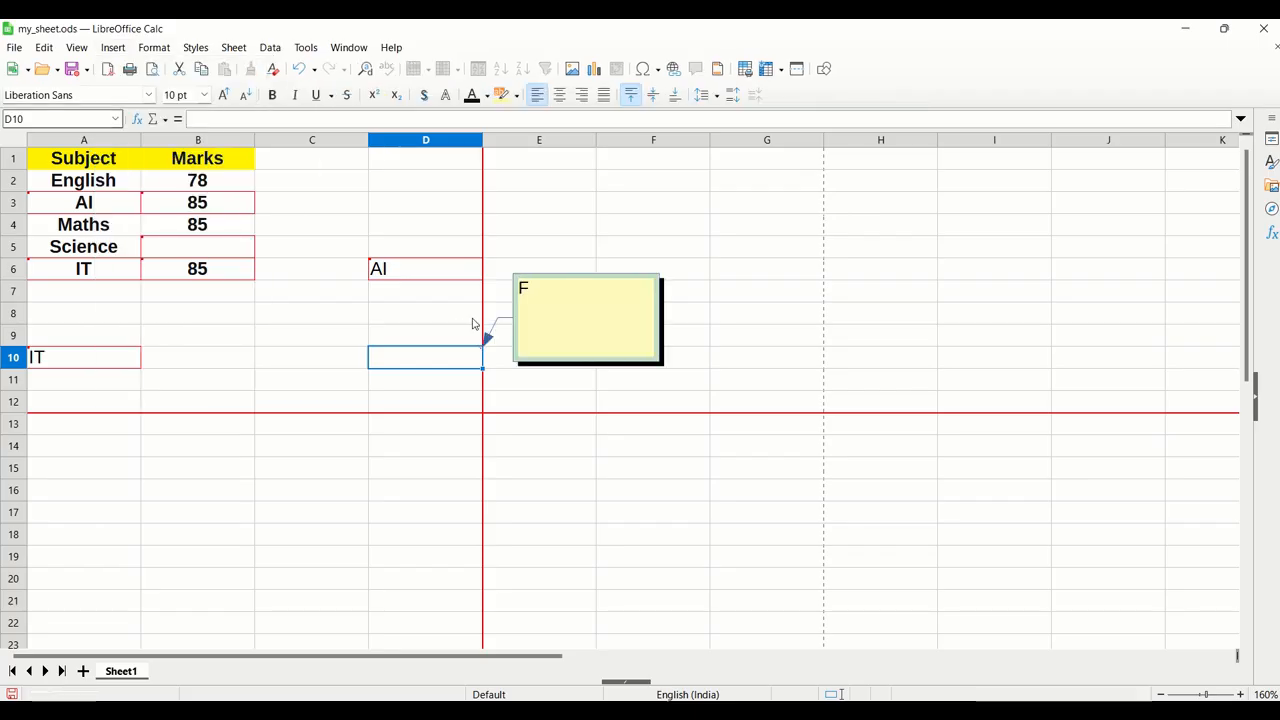
pyautogui.write('ormat me')
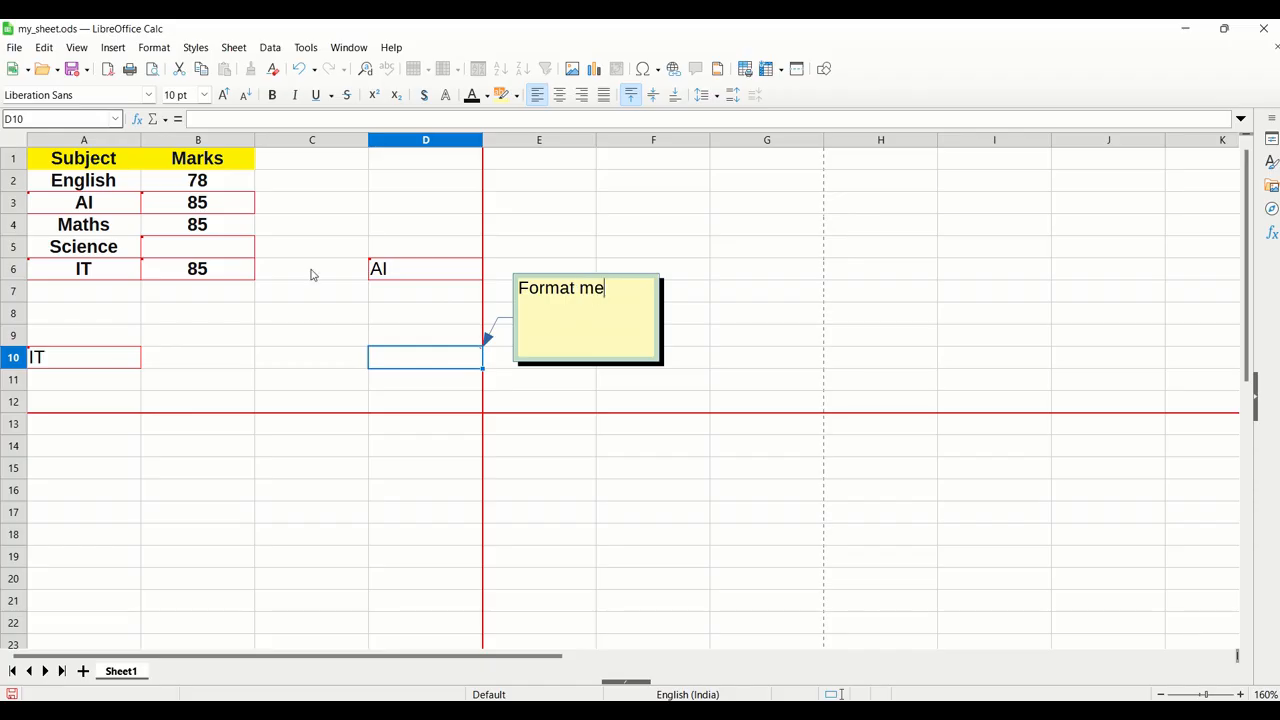
pyautogui.press('Escape')
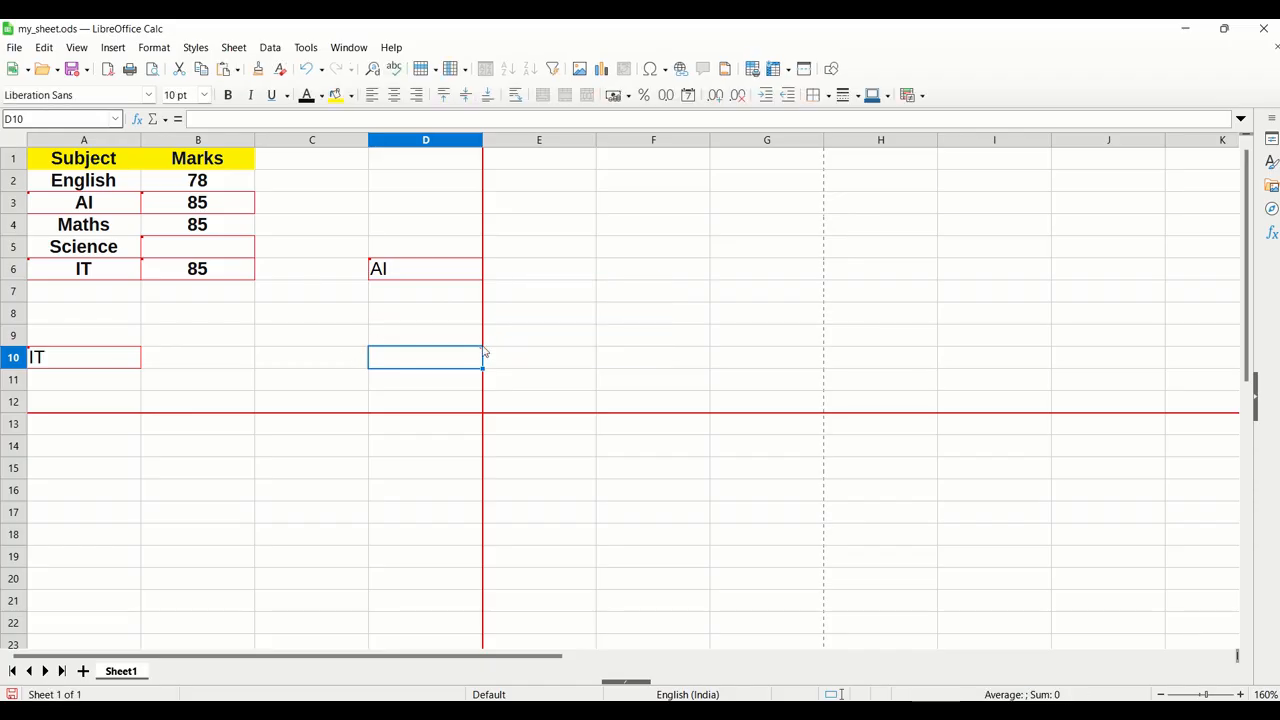
pyautogui.moveTo(485, 350)
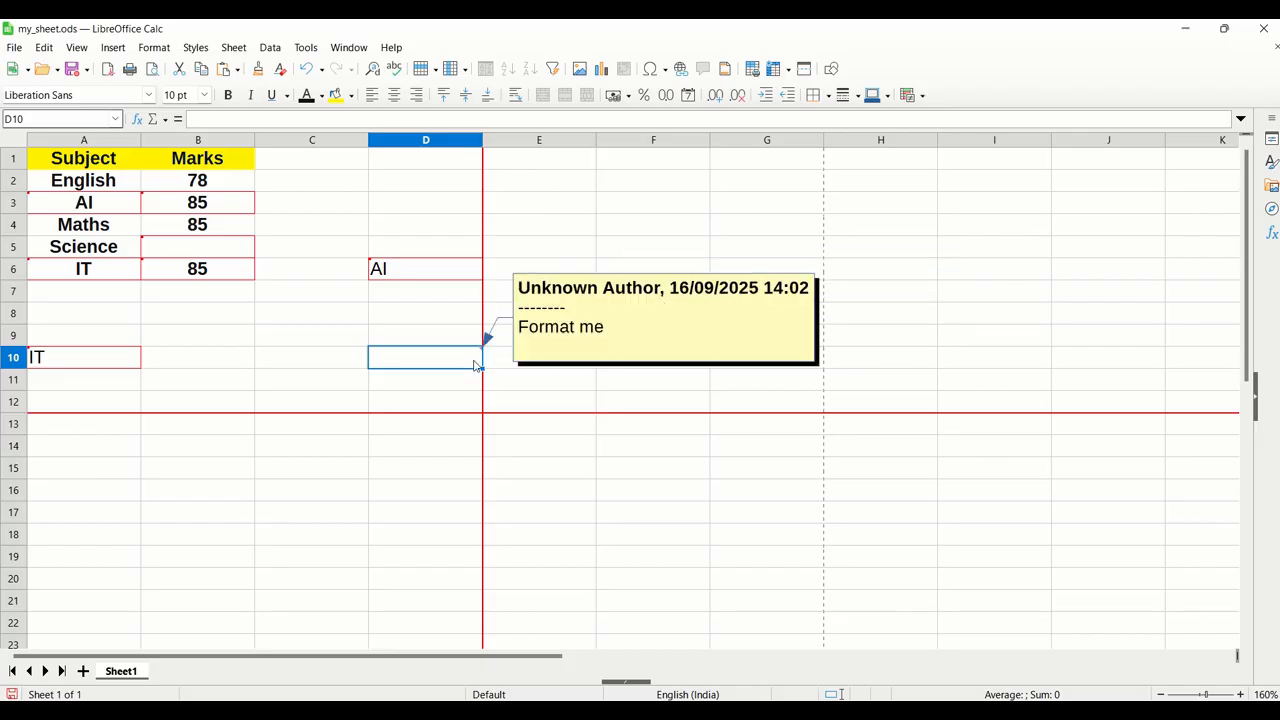
# Step: Show the comment on cell D10 and fill its box with solid orange, followed by solid crimson
pyautogui.rightClick(475, 363)
pyautogui.click(530, 606)
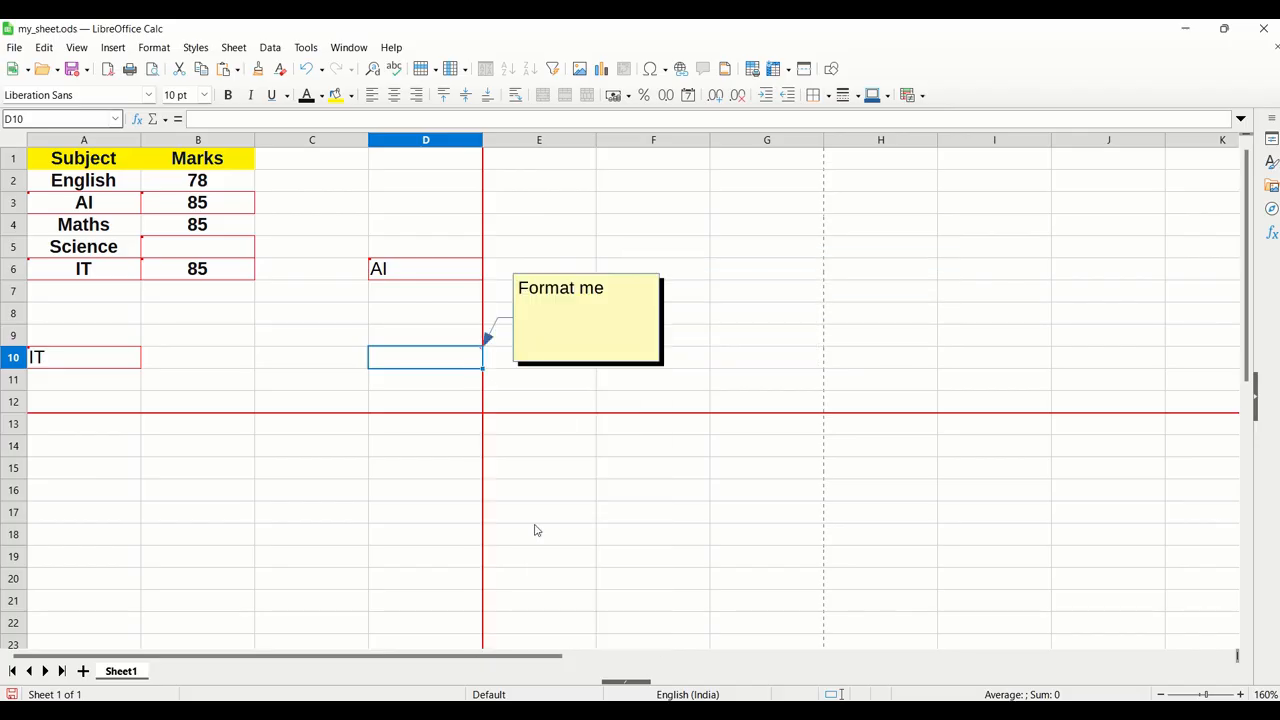
pyautogui.click(583, 346)
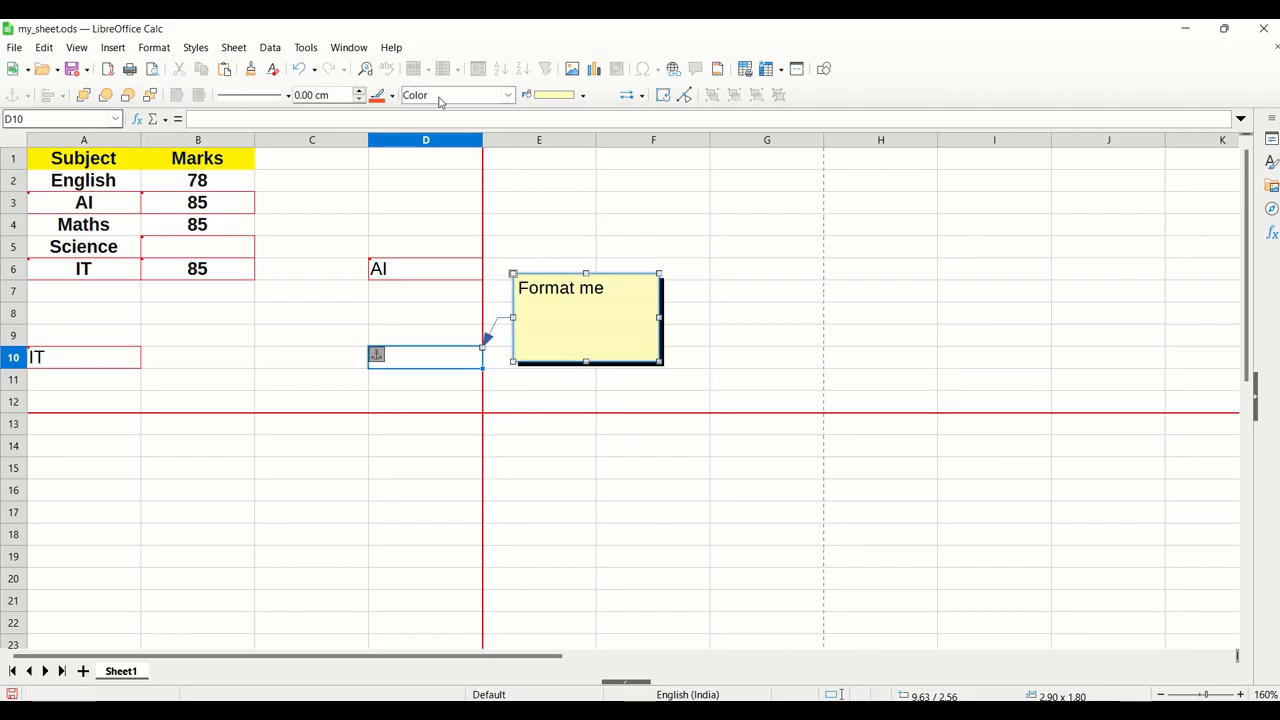
pyautogui.click(583, 95)
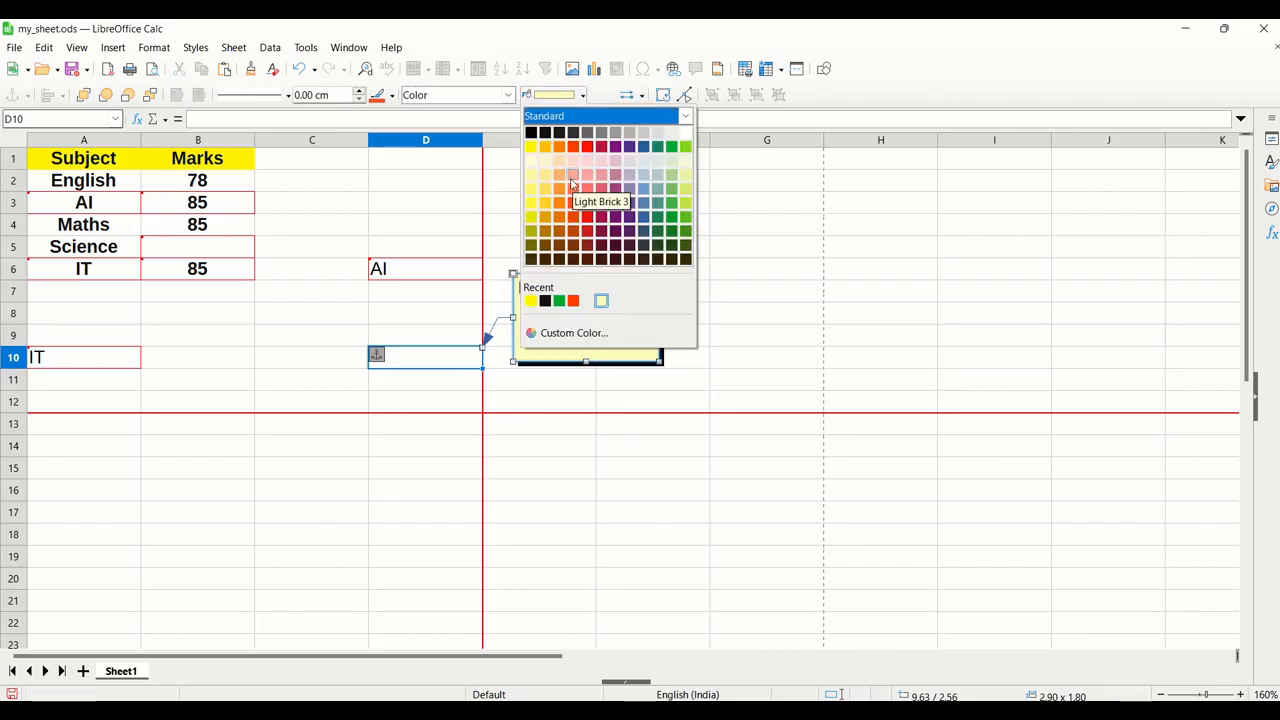
pyautogui.click(565, 146)
pyautogui.click(582, 95)
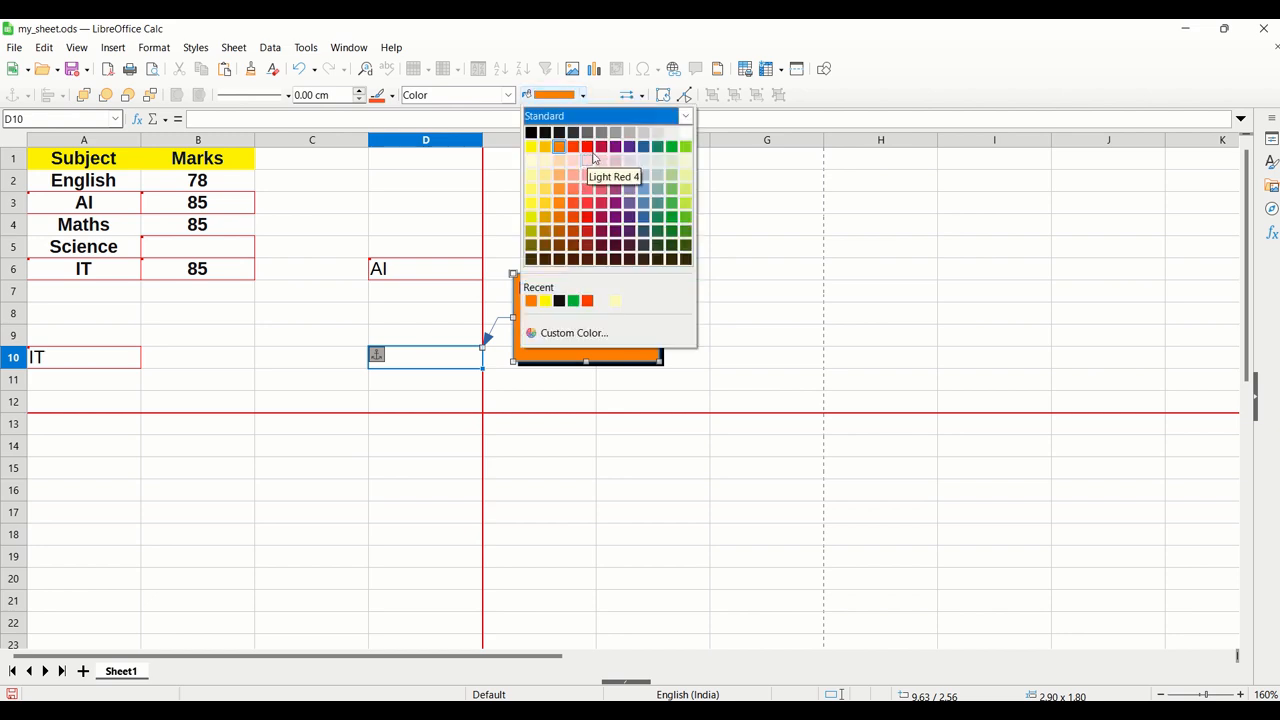
pyautogui.click(606, 146)
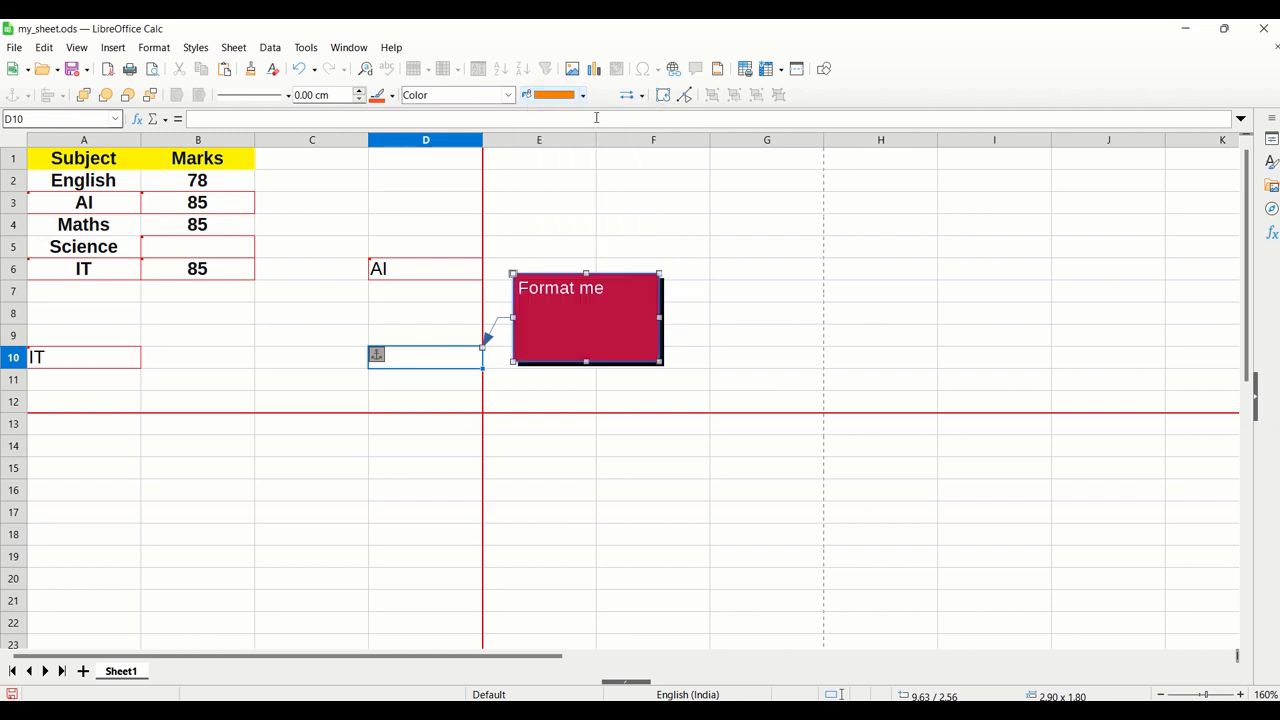
# Step: Fill D10's comment box with the Sunshine gradient
pyautogui.click(508, 95)
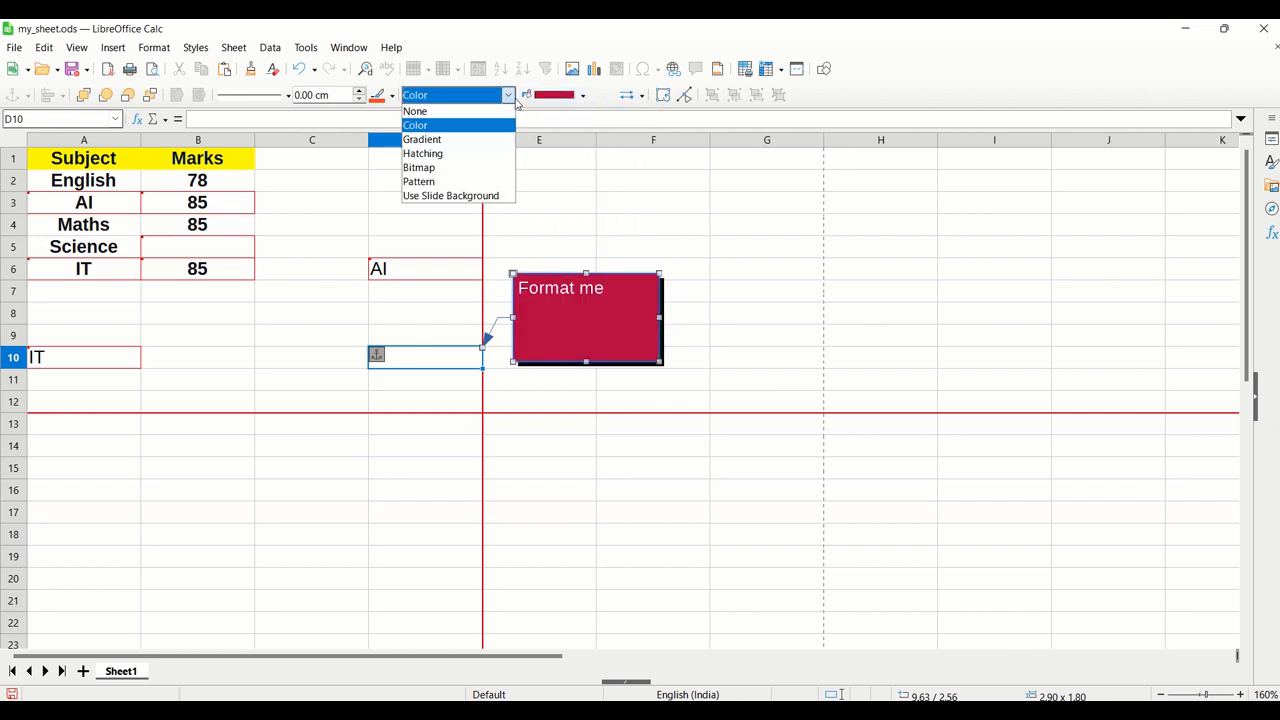
pyautogui.click(450, 139)
pyautogui.click(603, 95)
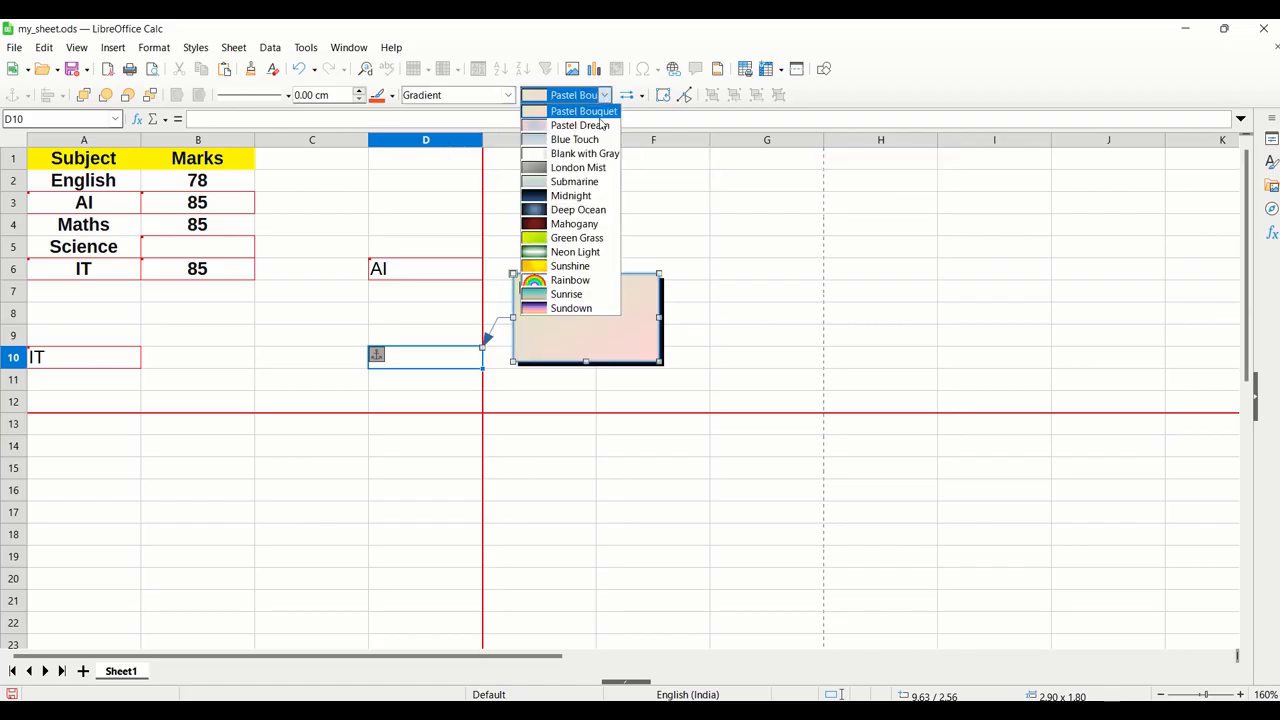
pyautogui.click(574, 274)
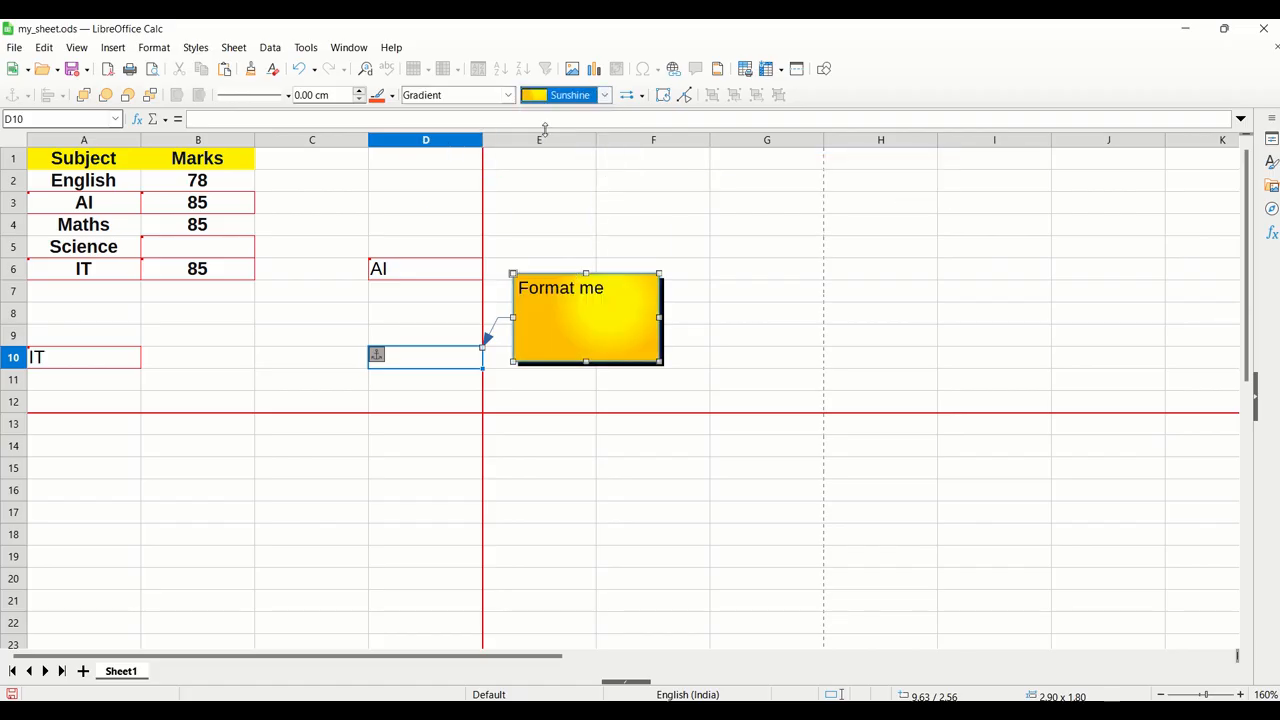
# Step: Switch the fill of D10's comment box to the Green 90 Degrees Triple hatching
pyautogui.click(508, 95)
pyautogui.click(457, 156)
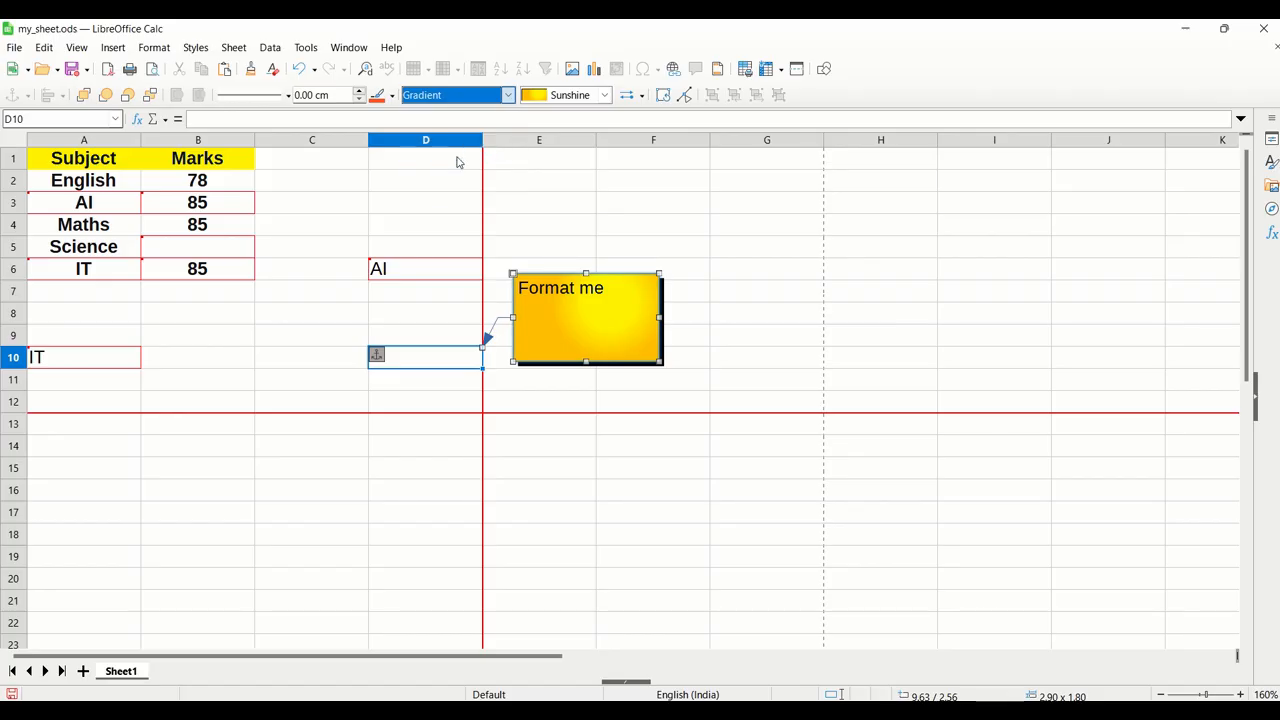
pyautogui.click(604, 95)
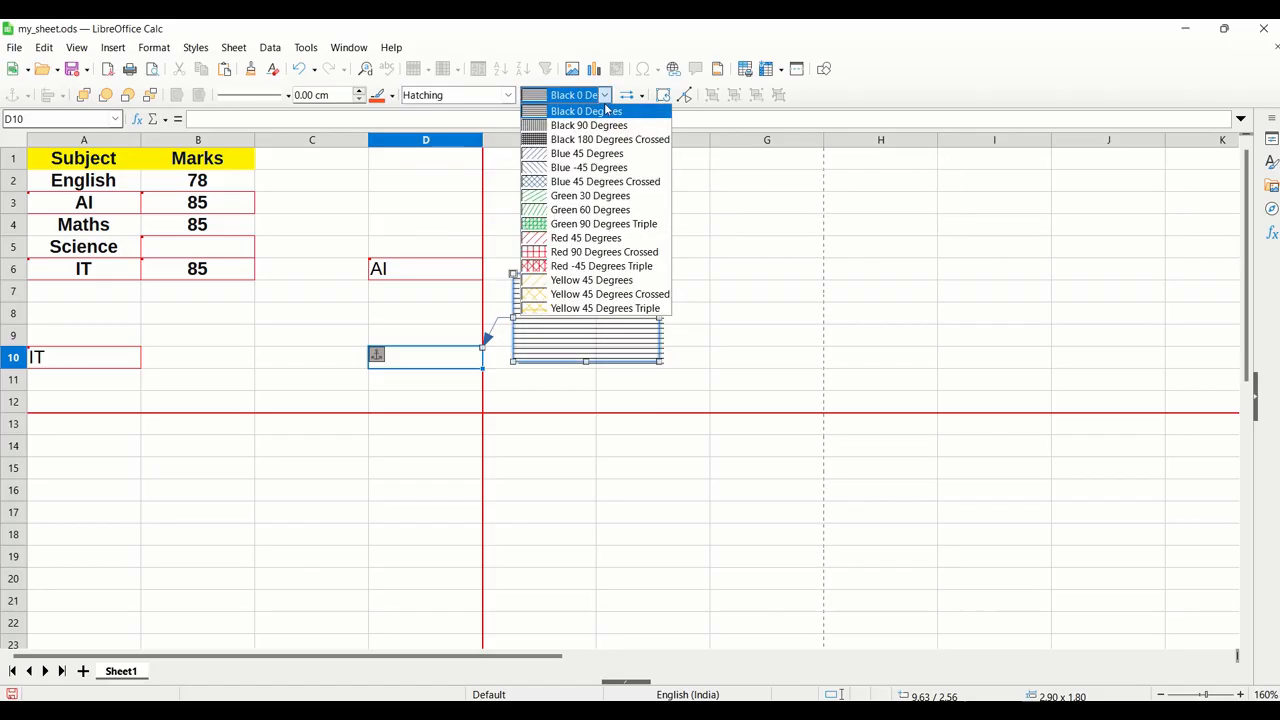
pyautogui.click(590, 224)
# Step: Use the Maple Leaves bitmap as the background of D10's comment box
pyautogui.click(507, 100)
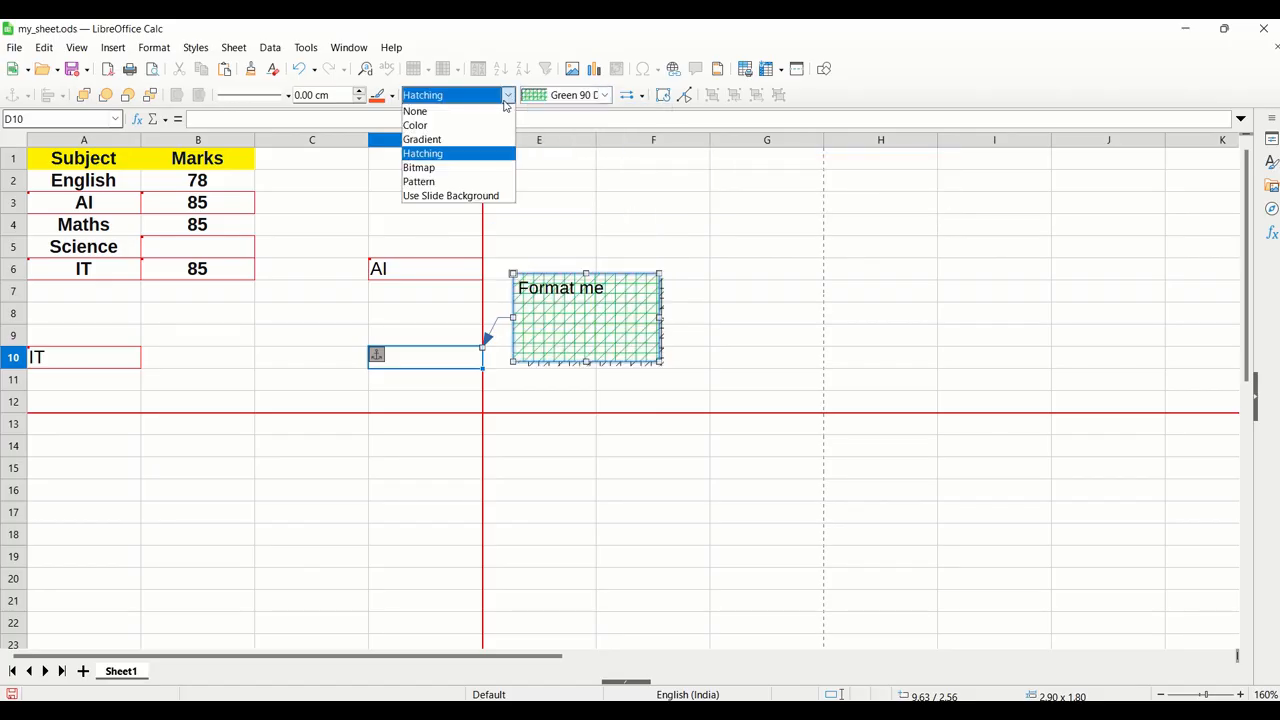
pyautogui.click(470, 169)
pyautogui.click(601, 97)
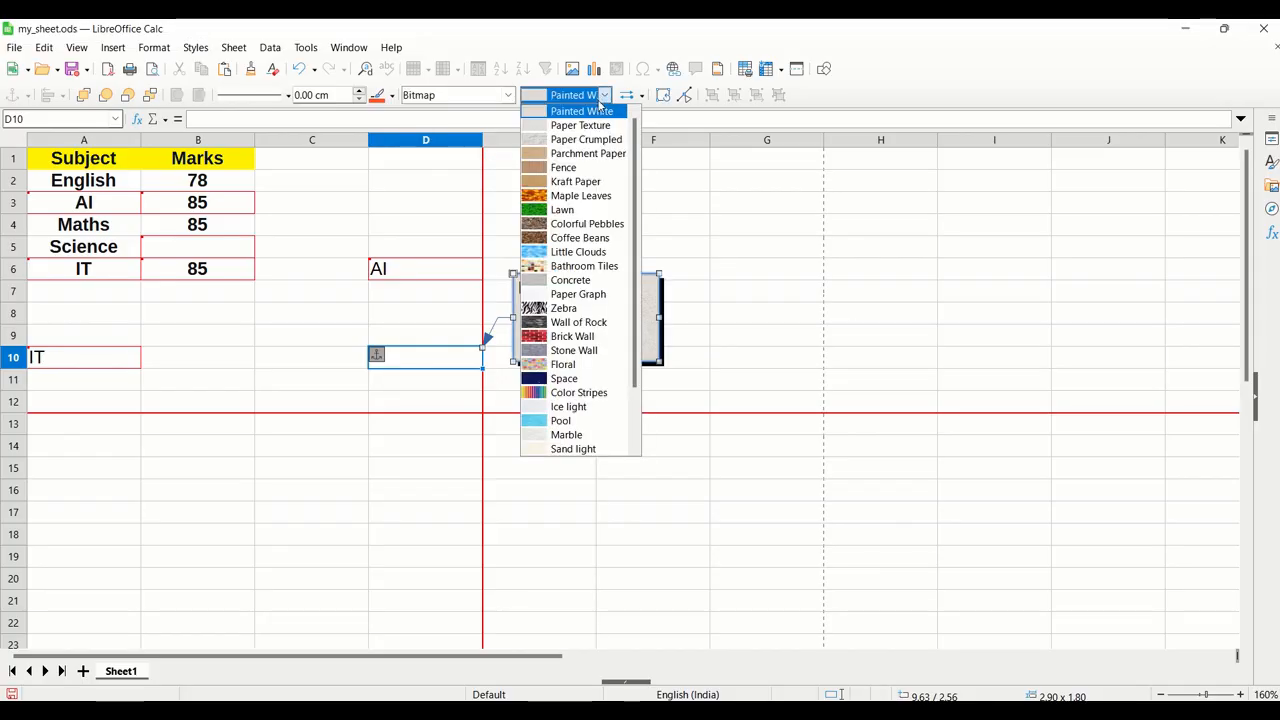
pyautogui.click(580, 196)
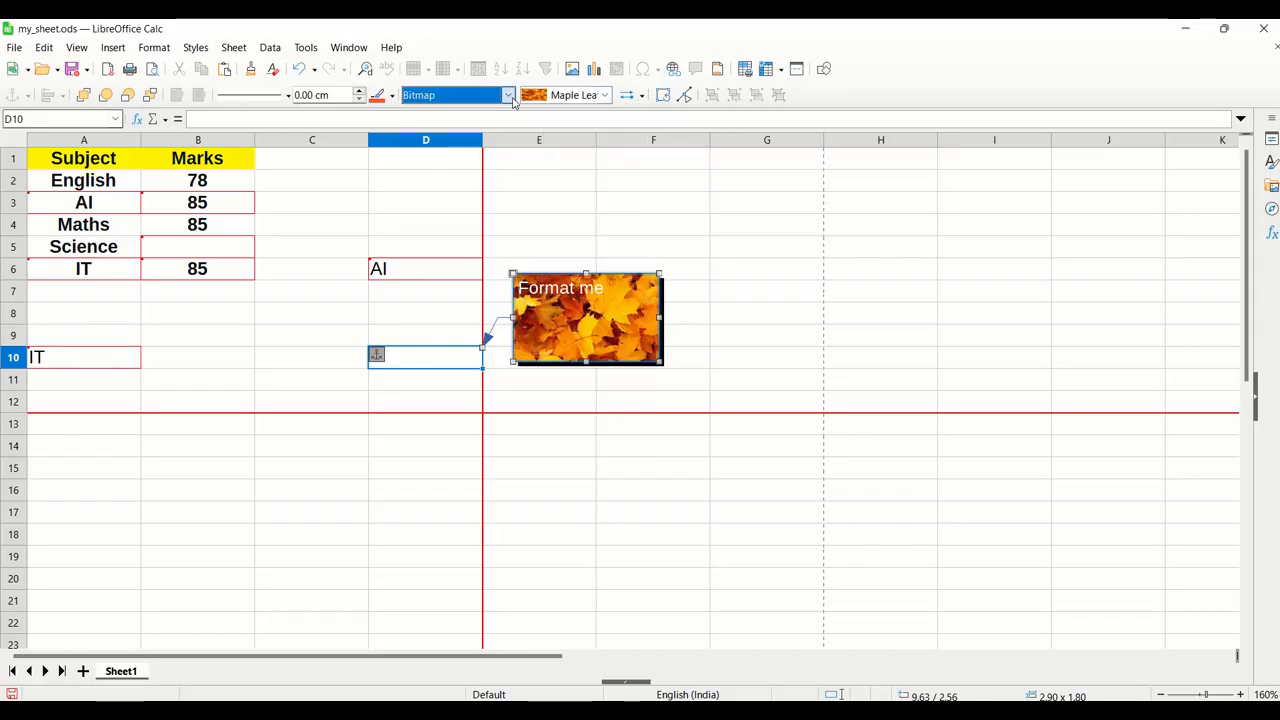
# Step: Apply the Large Confetti pattern as the fill of D10's comment box
pyautogui.click(507, 95)
pyautogui.click(460, 180)
pyautogui.click(601, 96)
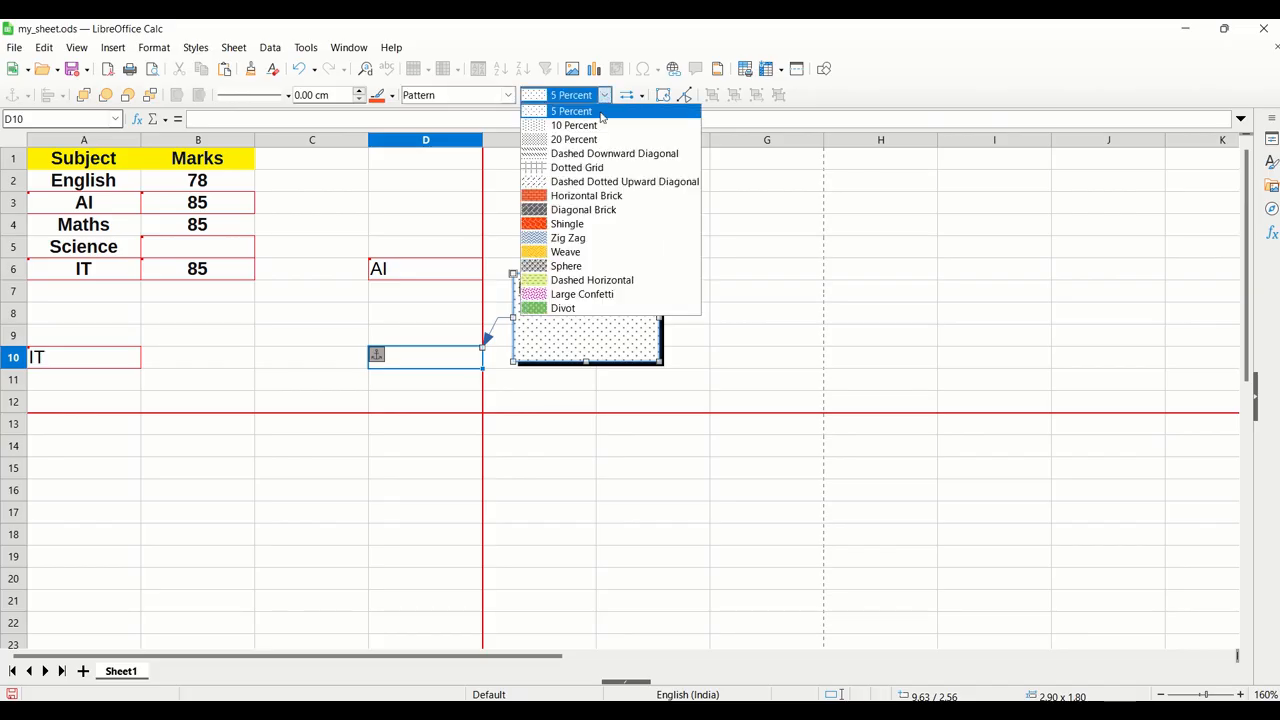
pyautogui.click(585, 295)
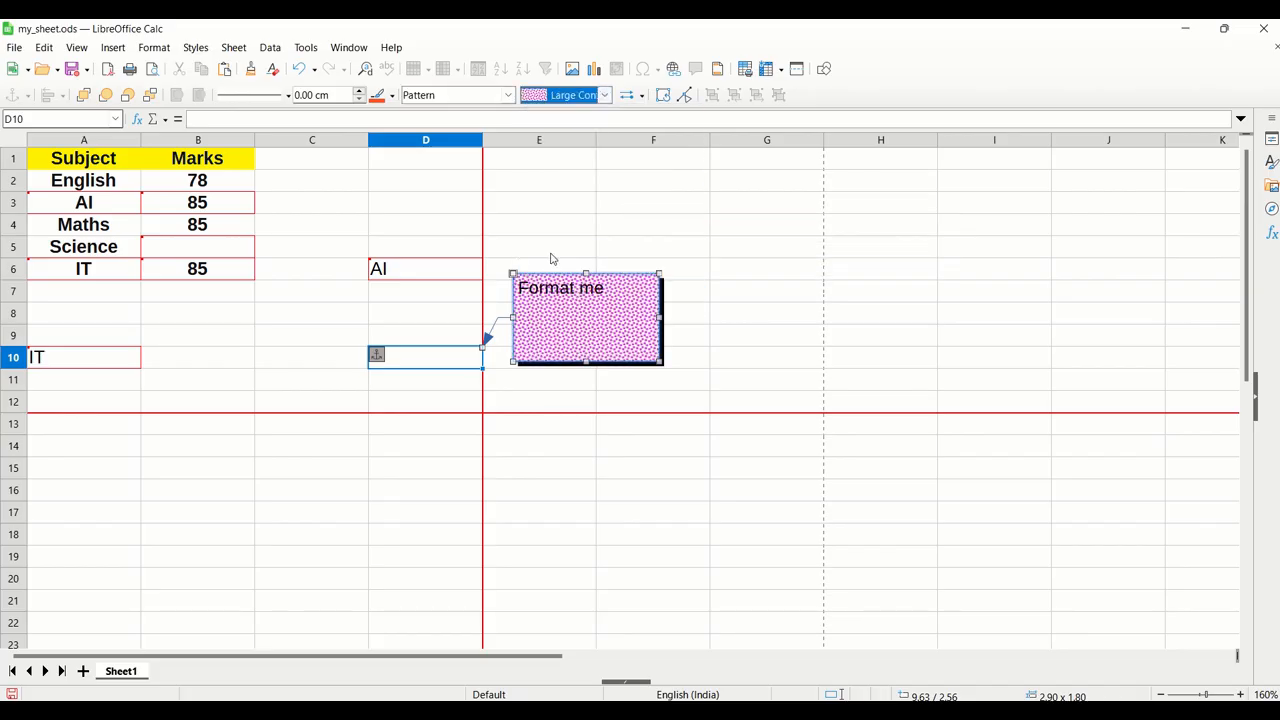
pyautogui.moveTo(538, 216)
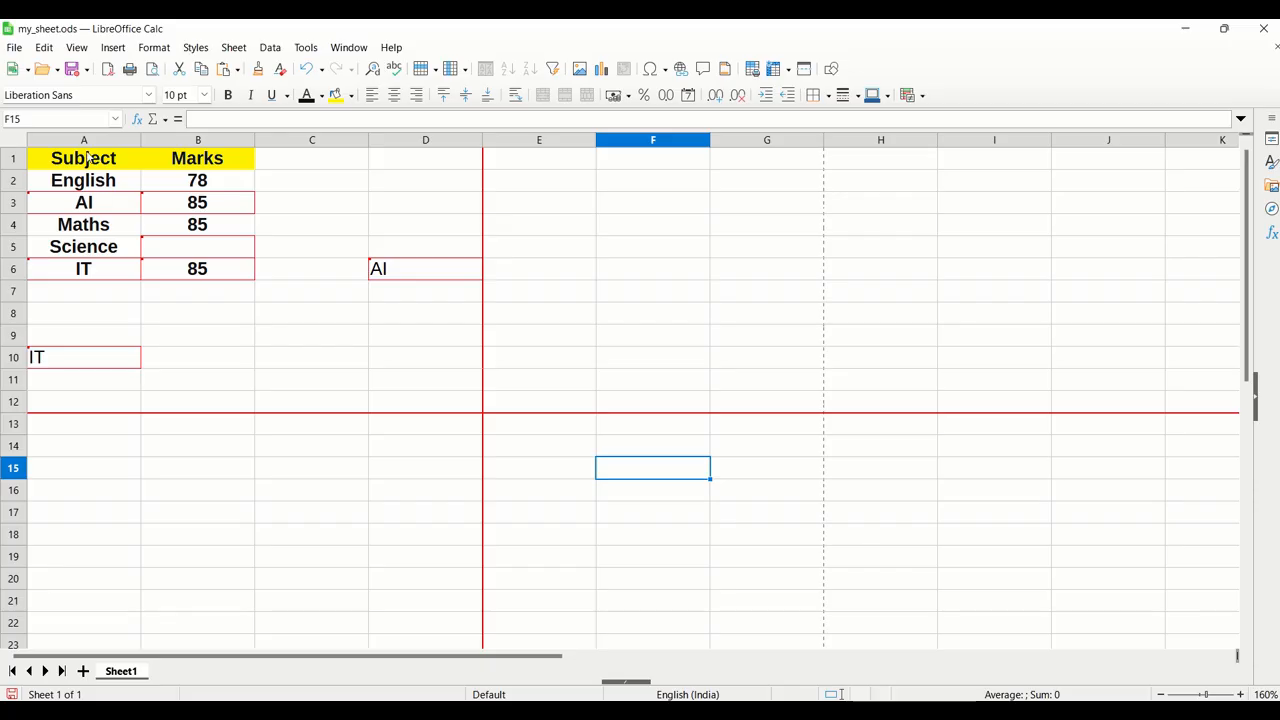
# Step: Open the list of tracked changes, accept the change in B3 and reject the change in B5
pyautogui.click(44, 48)
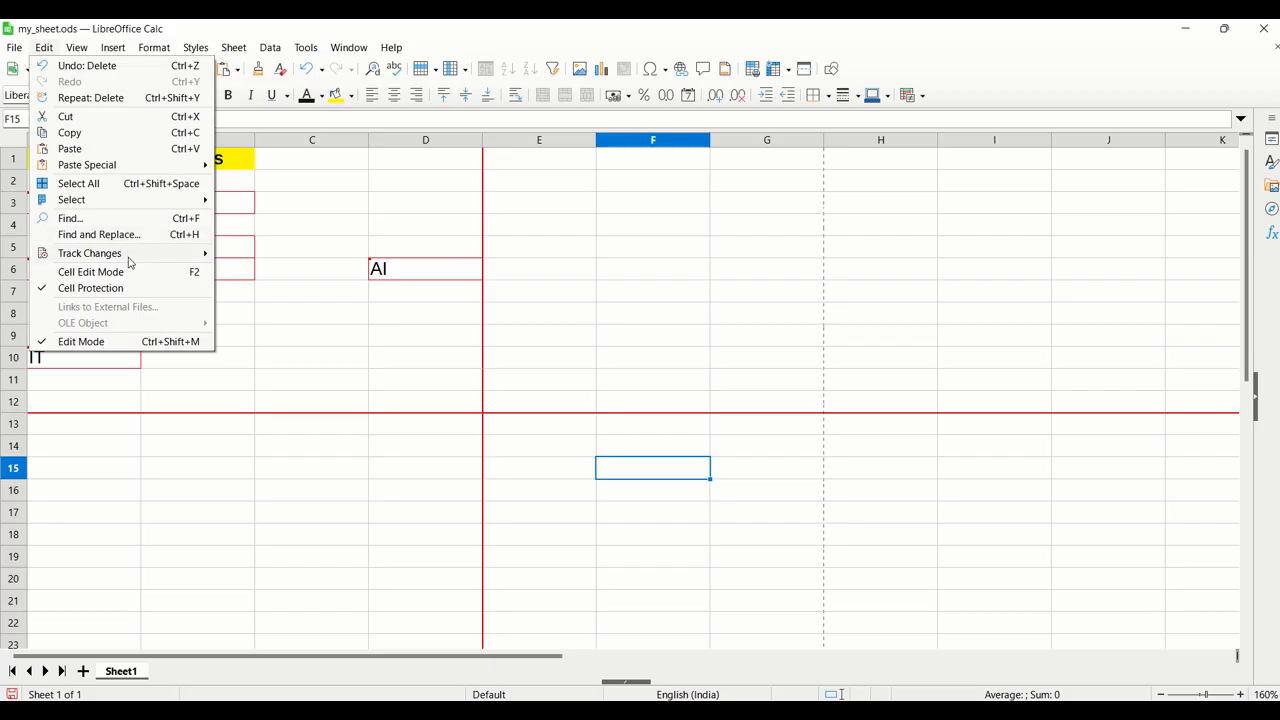
pyautogui.moveTo(150, 260)
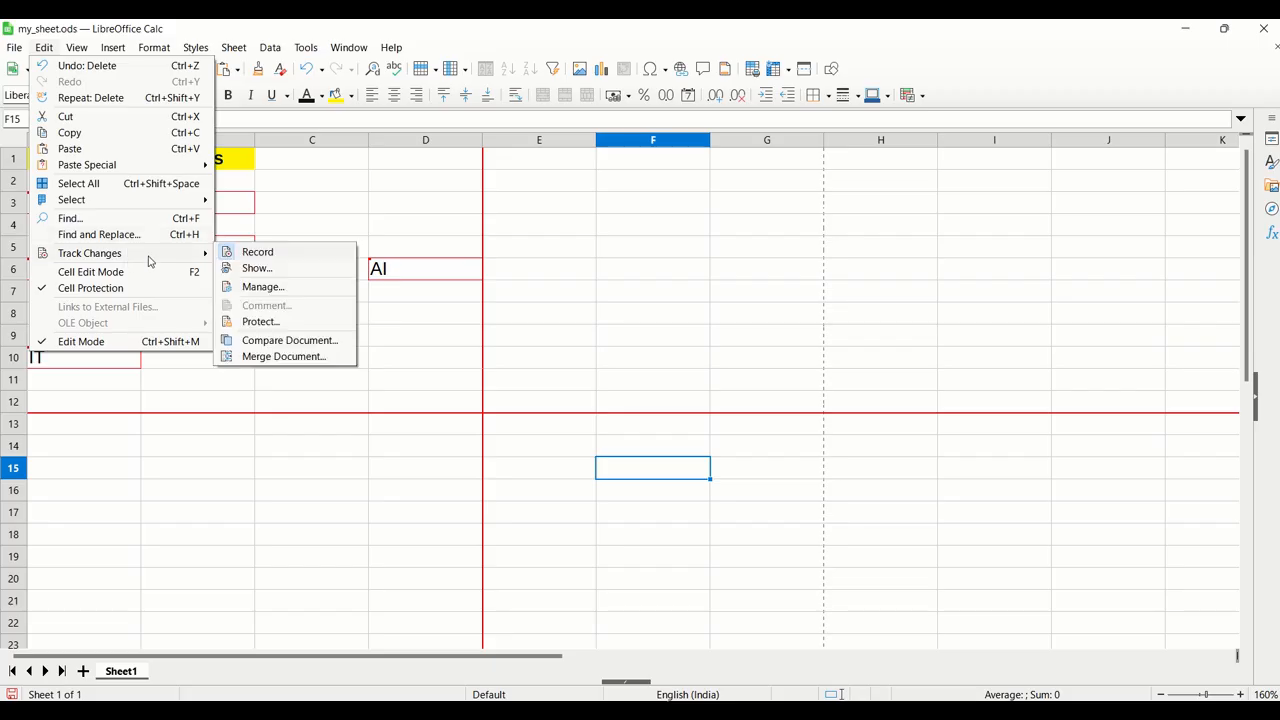
pyautogui.click(263, 287)
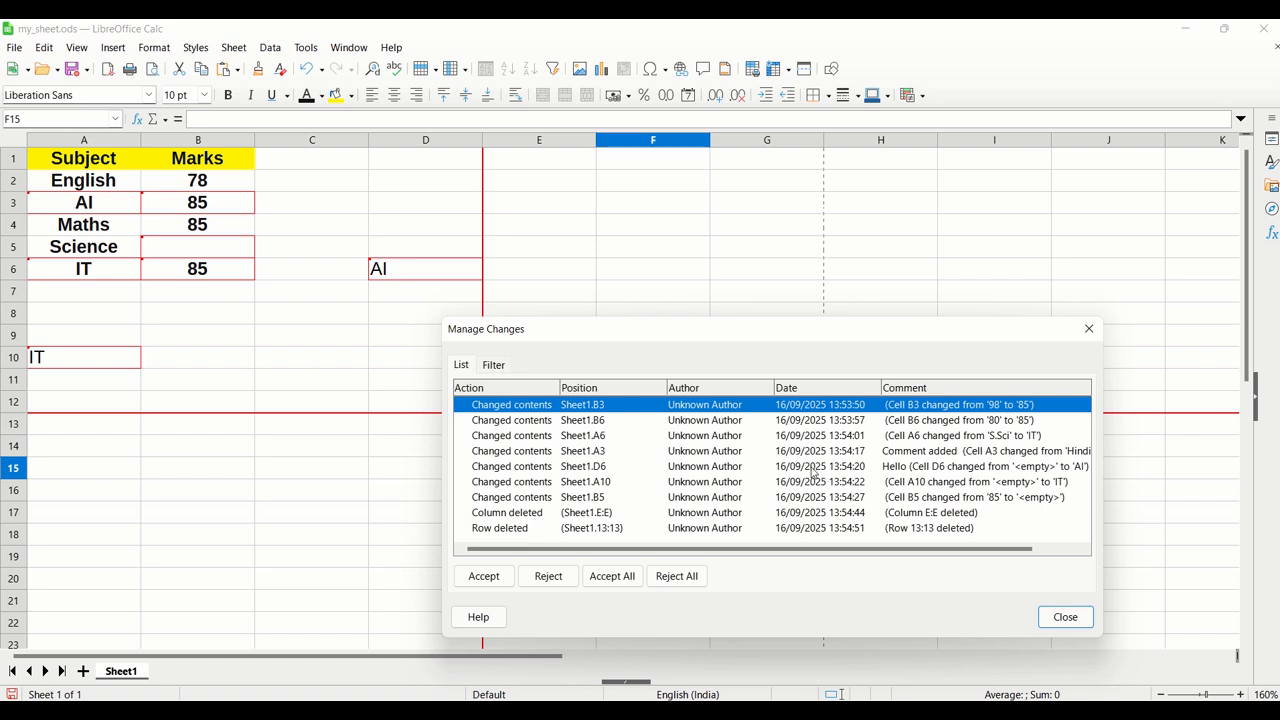
pyautogui.click(473, 578)
pyautogui.click(508, 482)
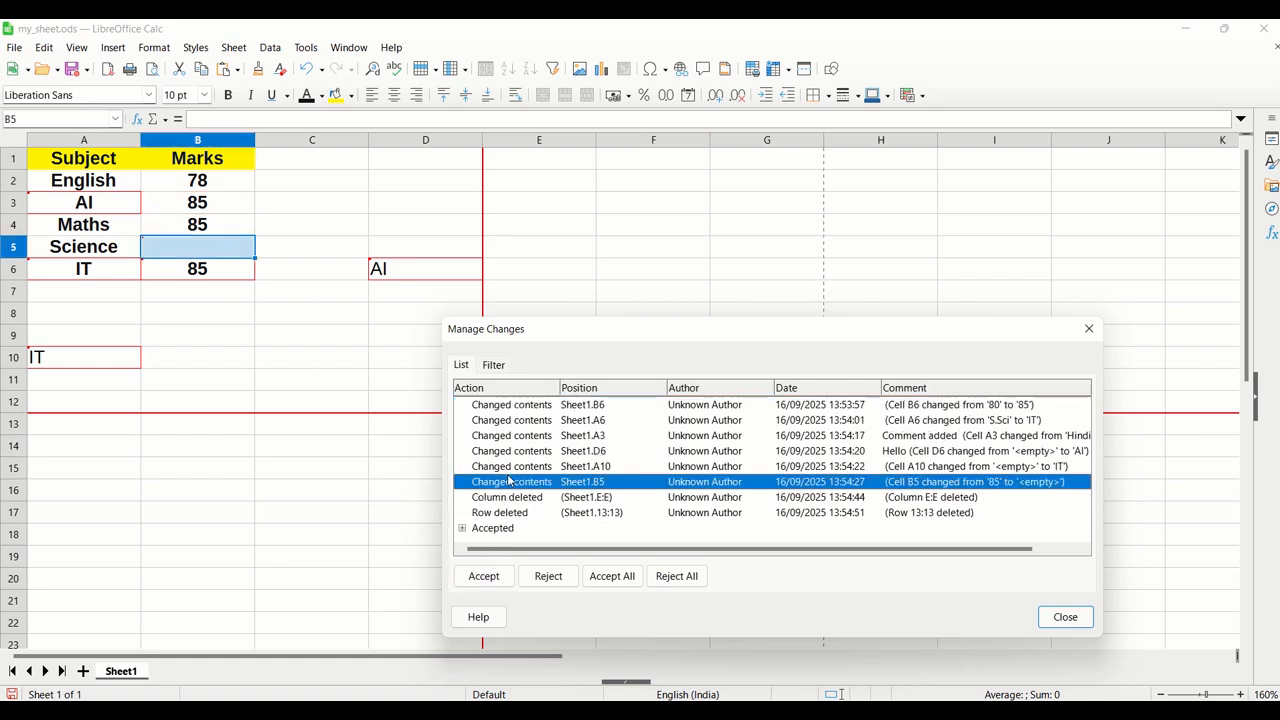
pyautogui.click(545, 576)
# Step: Accept the tracked change in A10 and reject the one in A3
pyautogui.click(526, 467)
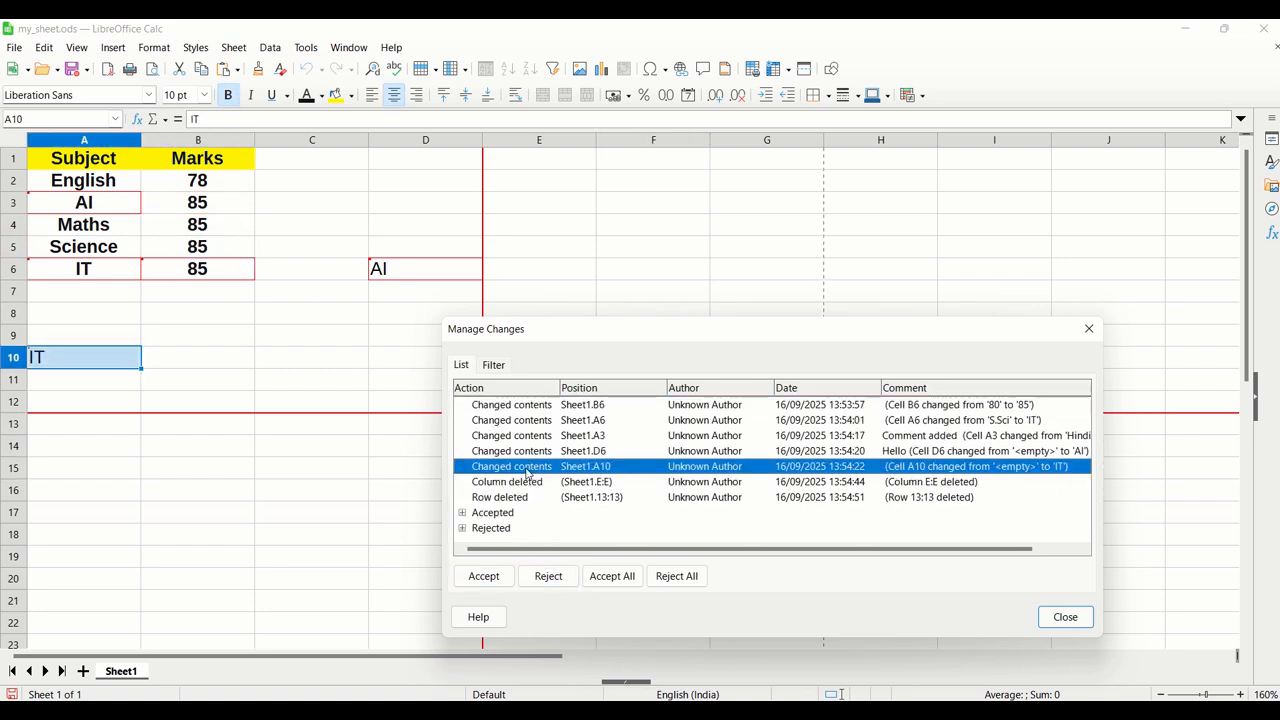
pyautogui.click(483, 576)
pyautogui.click(549, 576)
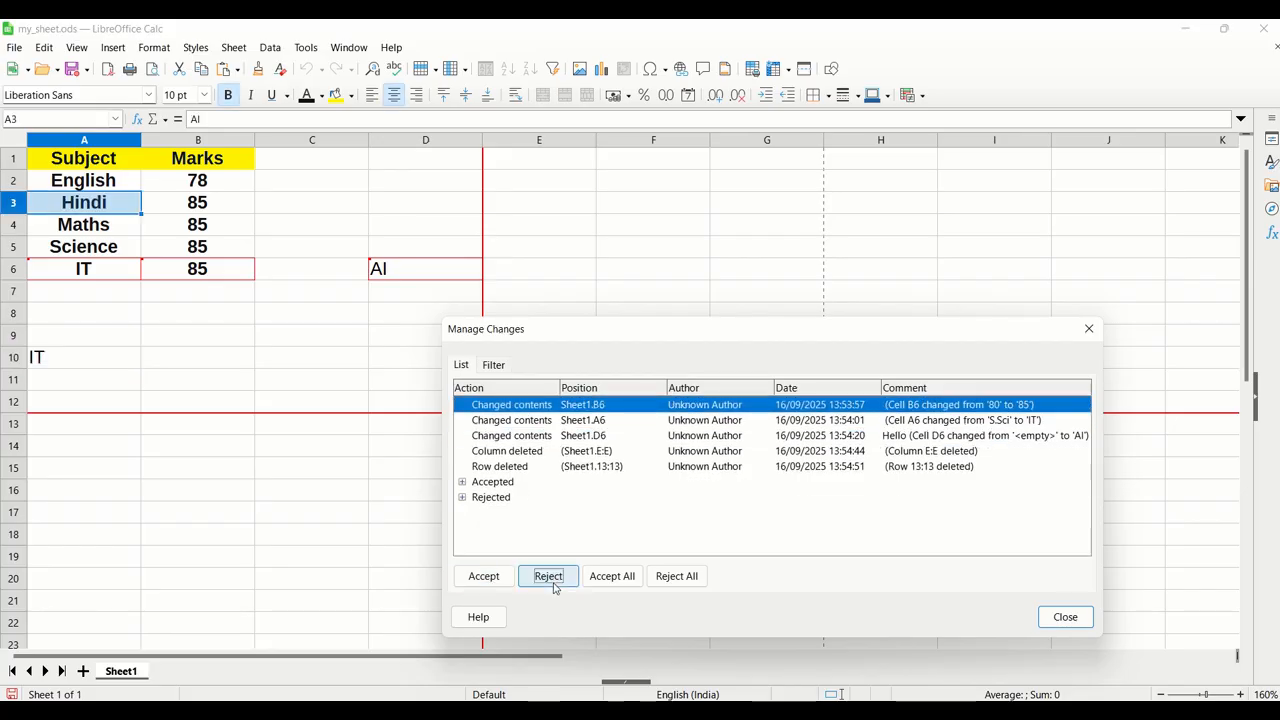
# Step: Expand the Accepted and Rejected groups to review which tracked changes each one holds
pyautogui.click(462, 482)
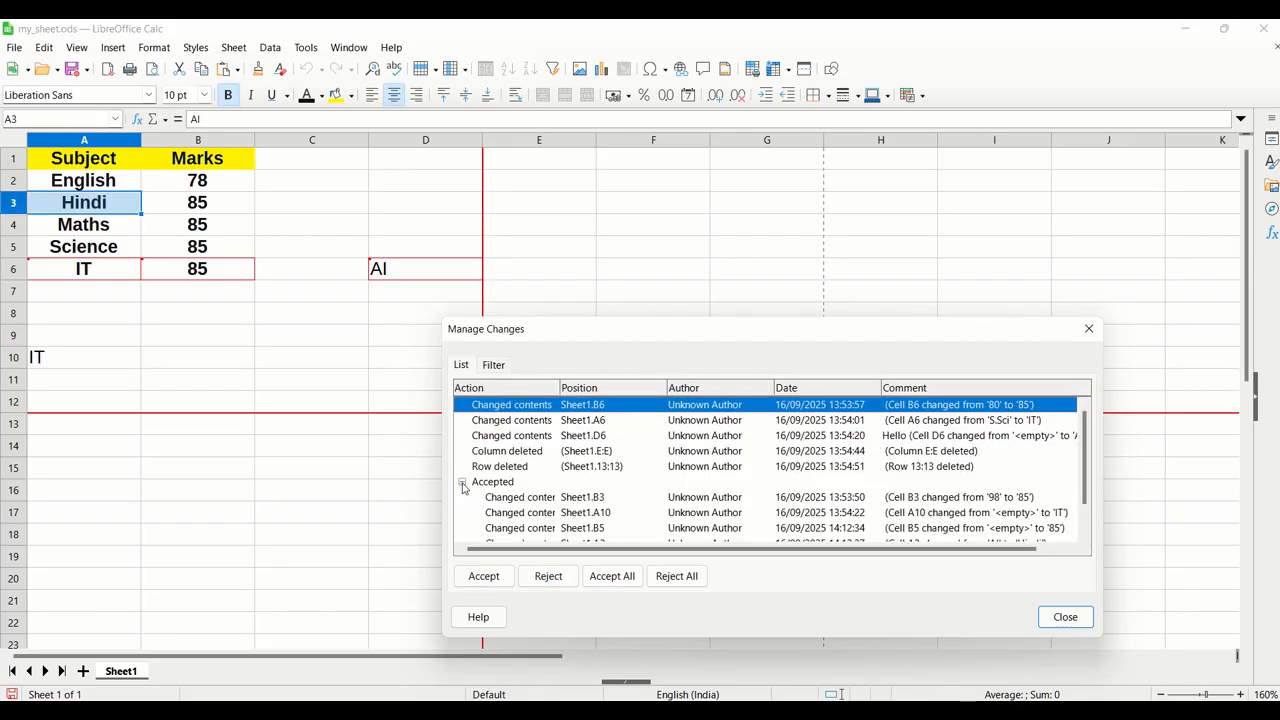
pyautogui.scroll(-1, 495, 495)
pyautogui.click(462, 528)
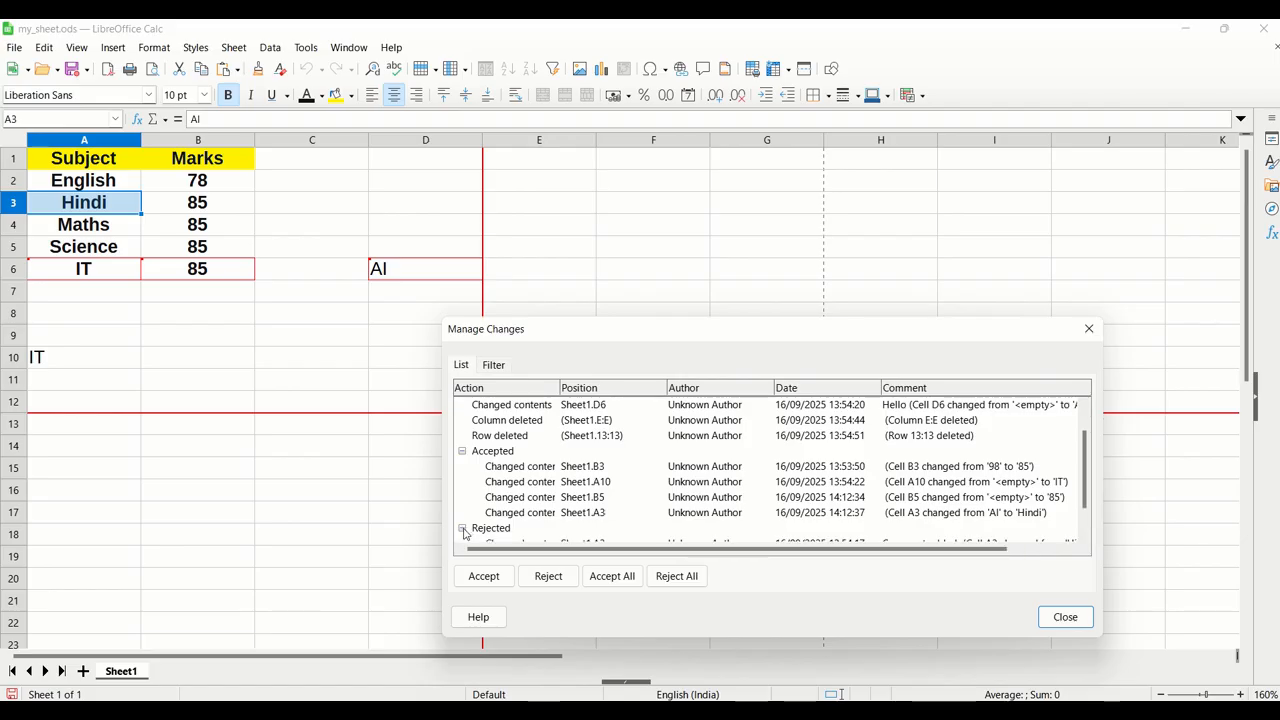
pyautogui.scroll(-1, 510, 500)
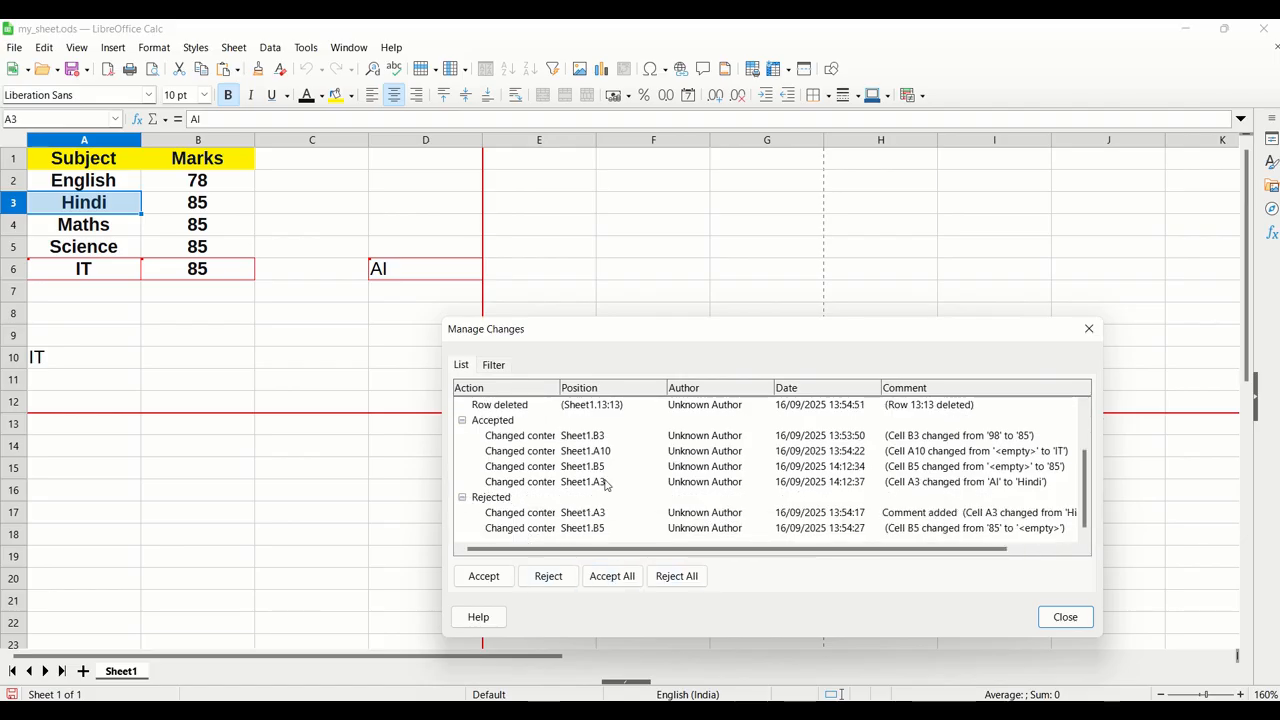
# Step: Reject the tracked change to the mark in B6
pyautogui.click(158, 330)
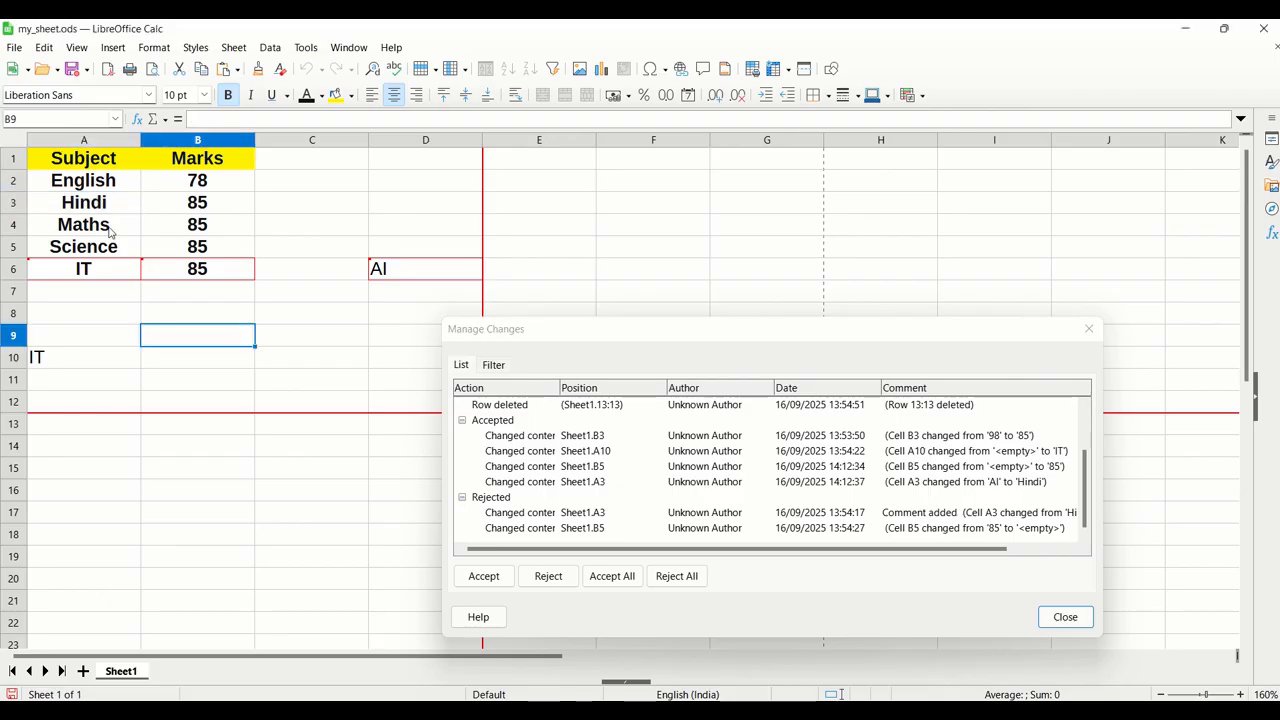
pyautogui.click(176, 273)
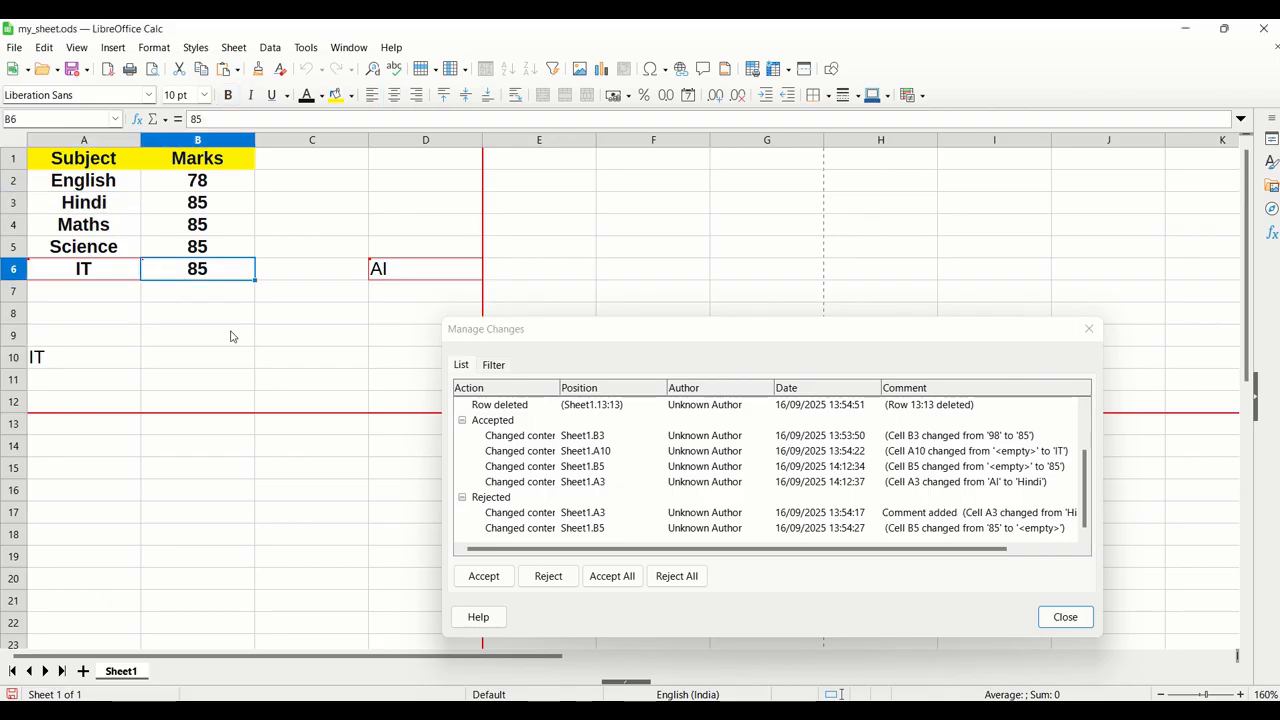
pyautogui.click(546, 575)
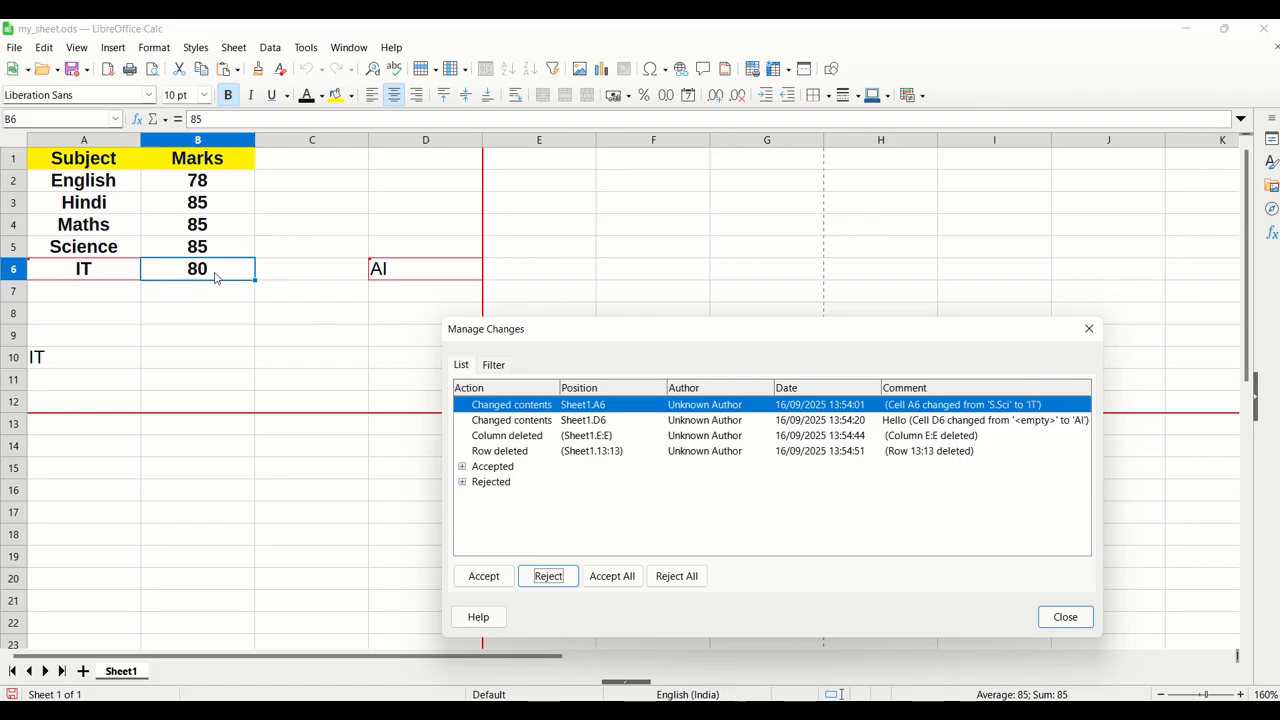
# Step: Examine the remaining pending changes against the sheet: cells A6 and D6, the deleted column E and the deleted row 13
pyautogui.click(163, 342)
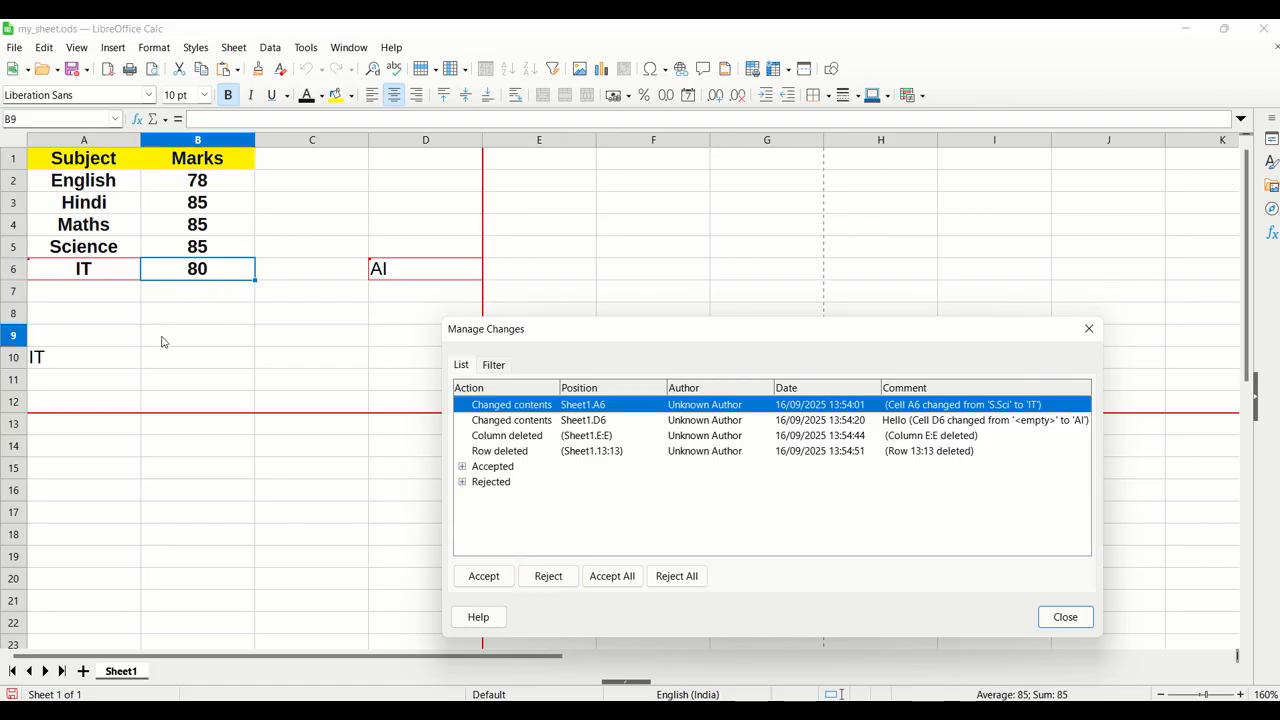
pyautogui.click(380, 278)
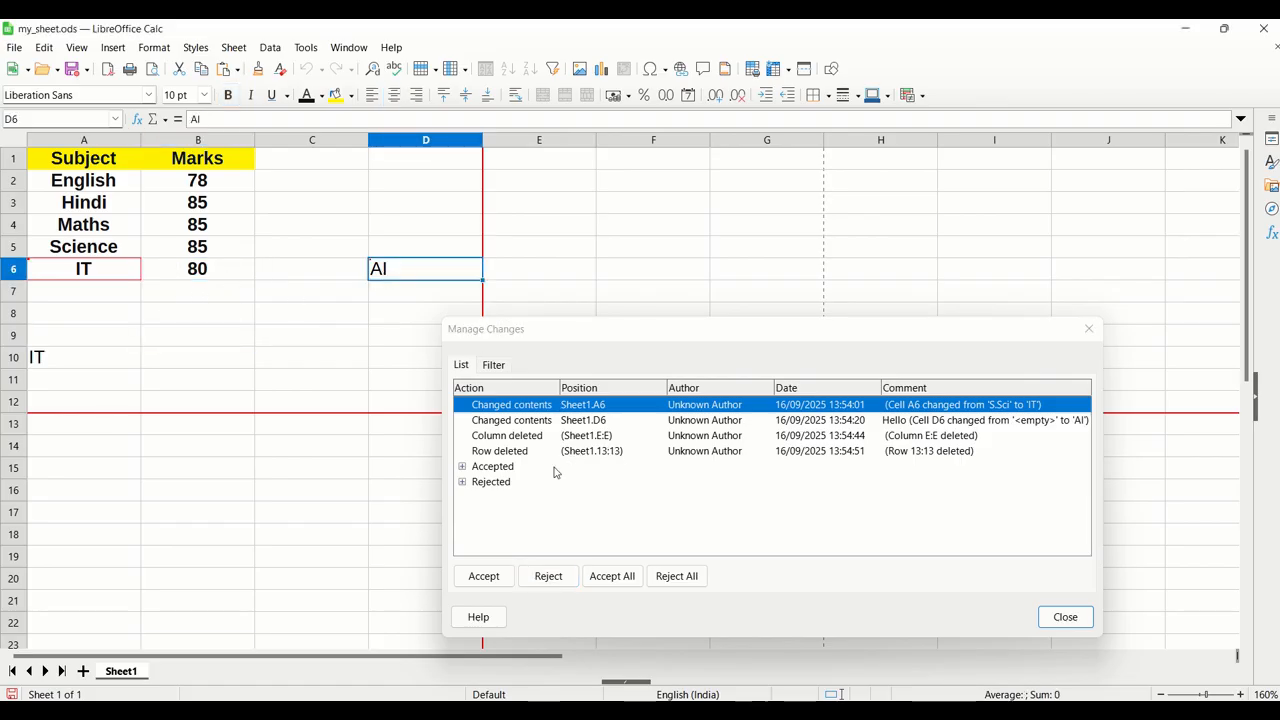
pyautogui.click(110, 279)
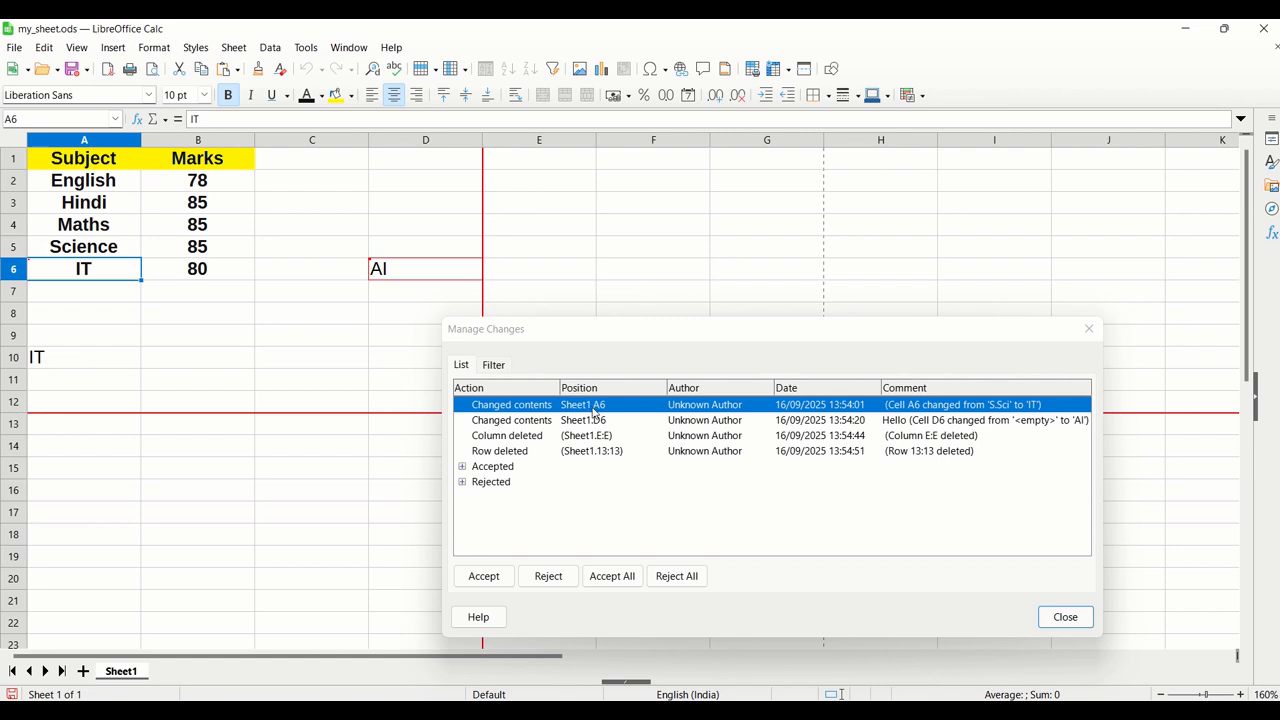
pyautogui.click(427, 273)
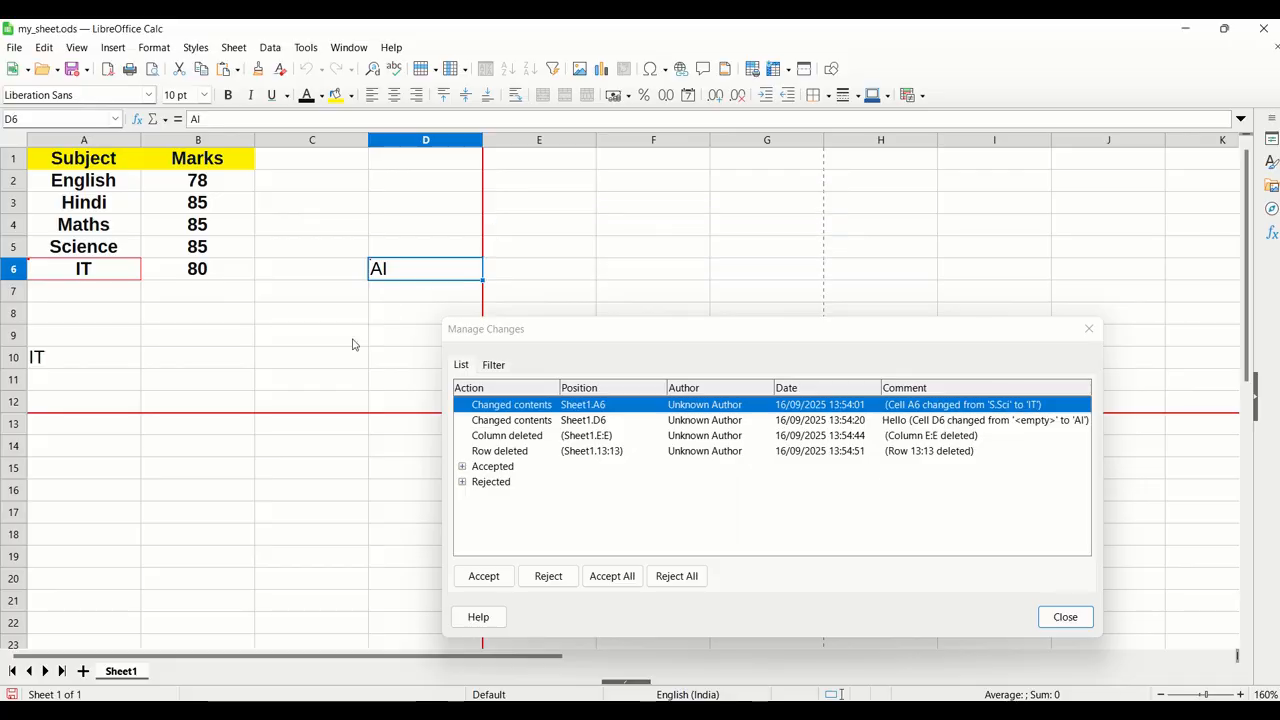
pyautogui.click(598, 443)
pyautogui.click(594, 420)
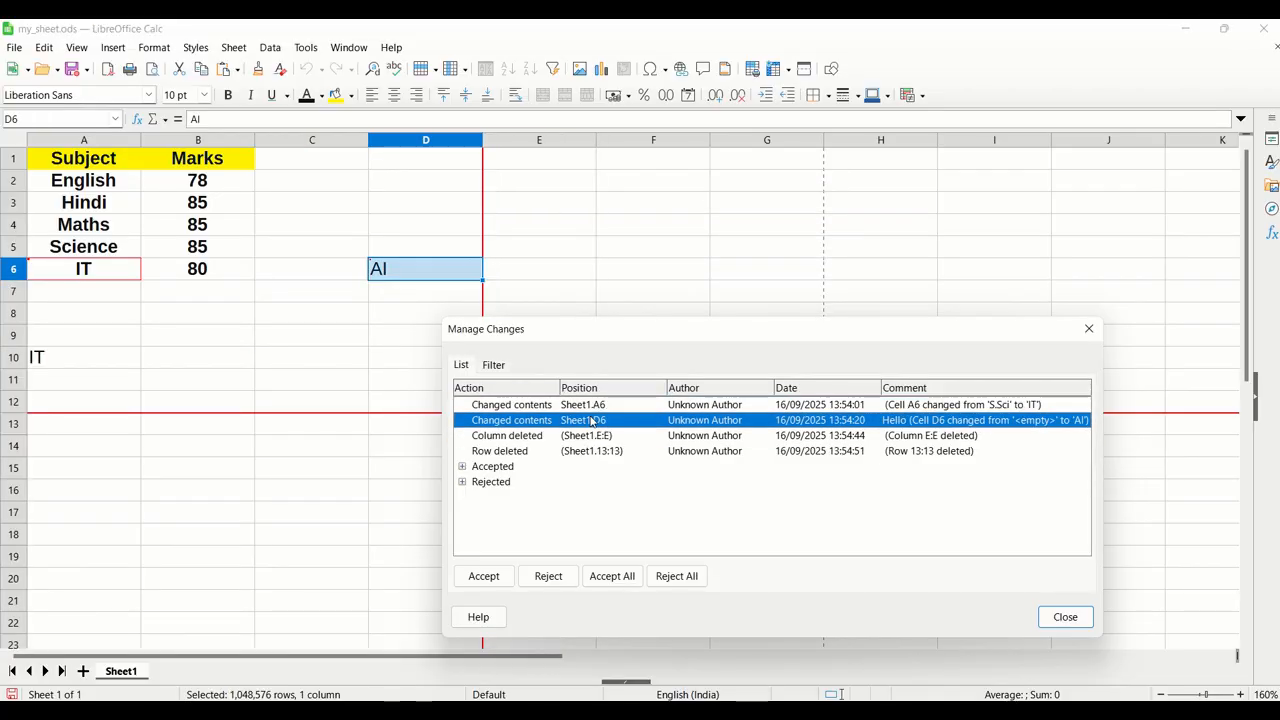
pyautogui.click(576, 452)
pyautogui.click(574, 438)
pyautogui.click(575, 420)
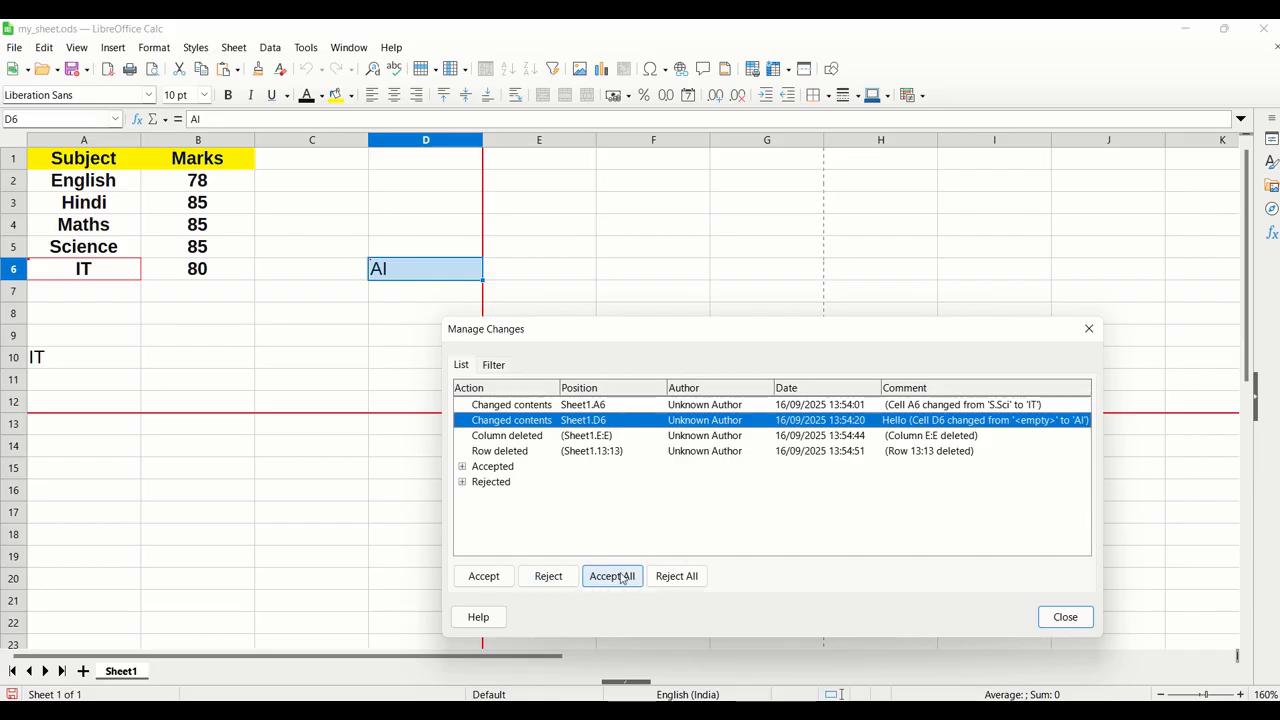
# Step: Reject all remaining tracked changes and review the full Accepted and Rejected groups
pyautogui.click(668, 577)
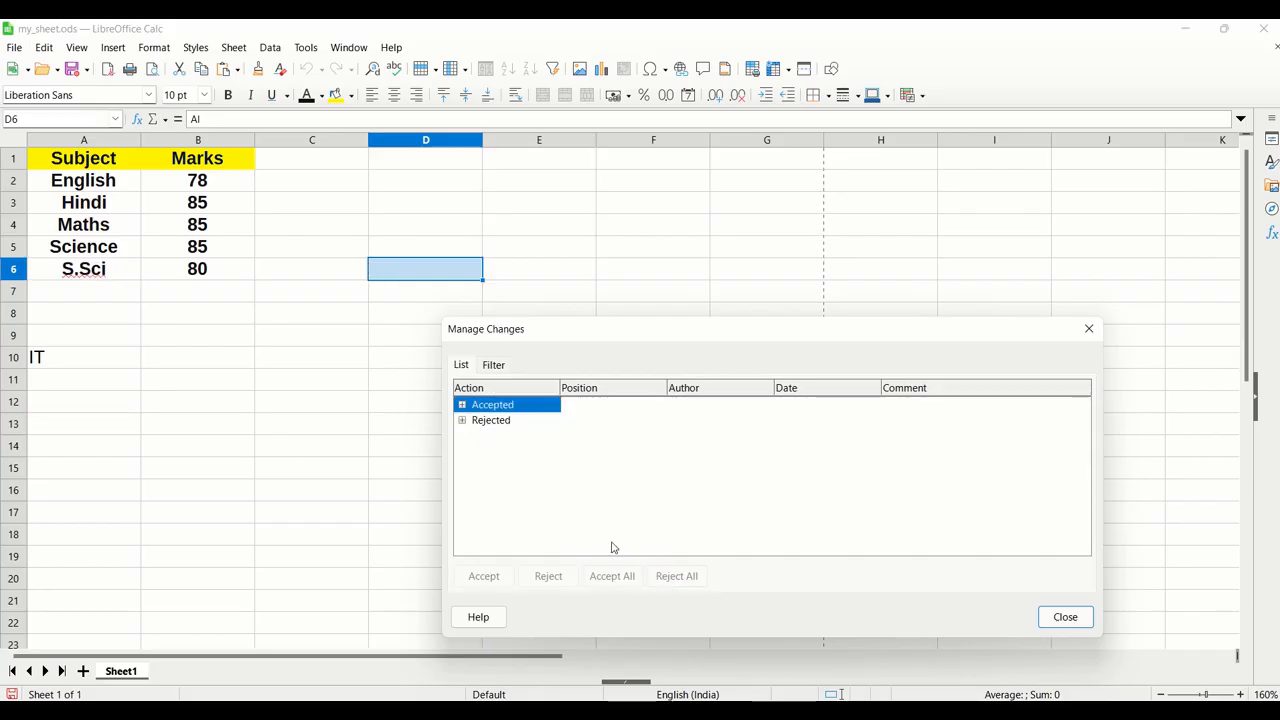
pyautogui.click(464, 406)
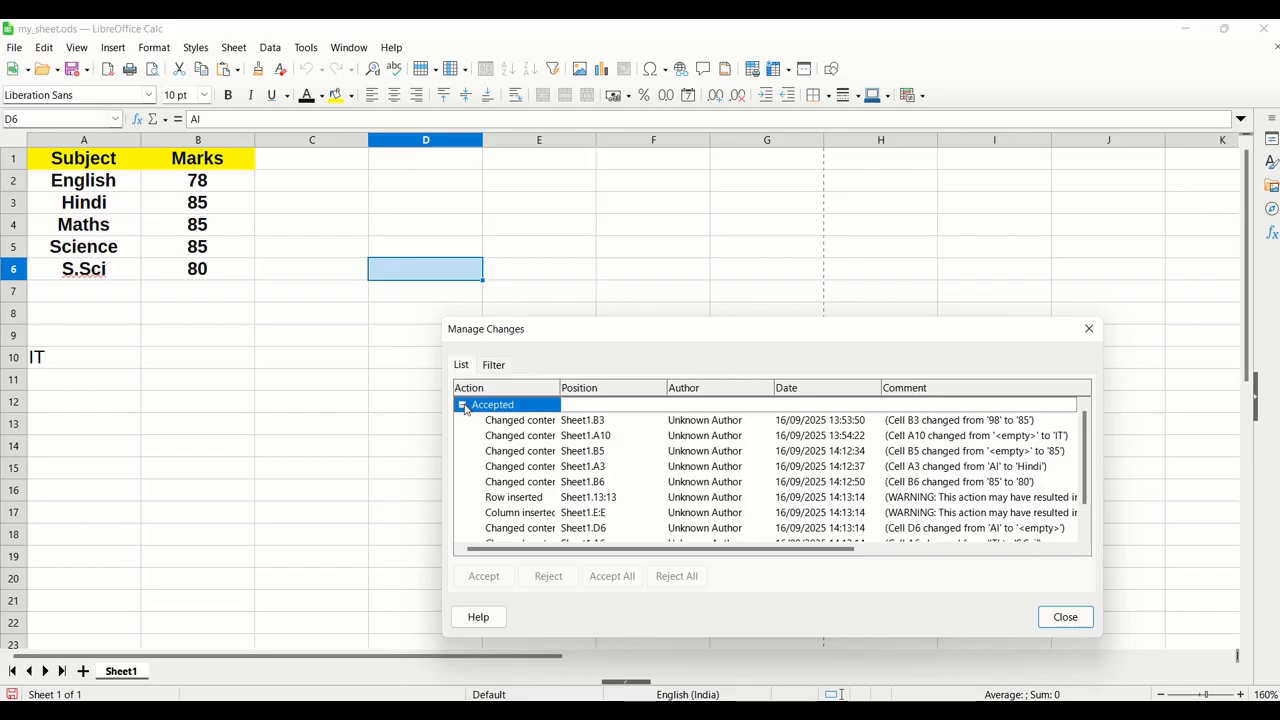
pyautogui.scroll(-1, 469, 440)
pyautogui.click(461, 528)
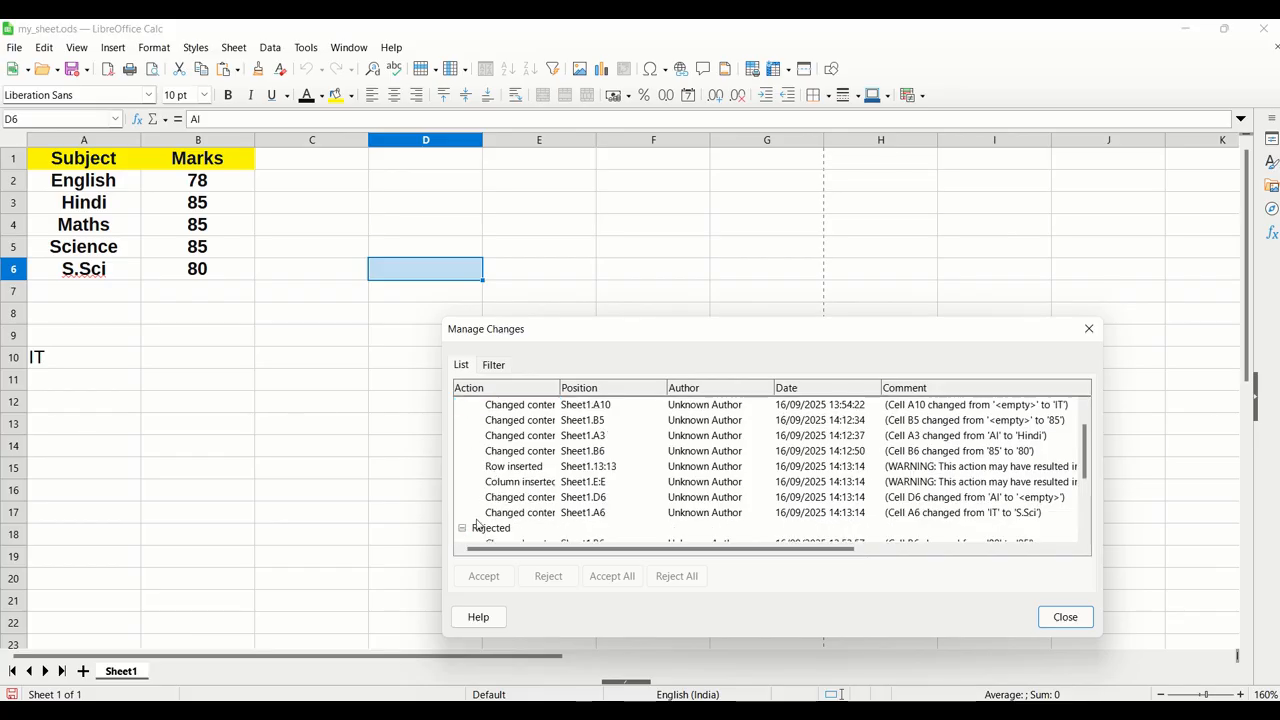
pyautogui.scroll(-2, 530, 505)
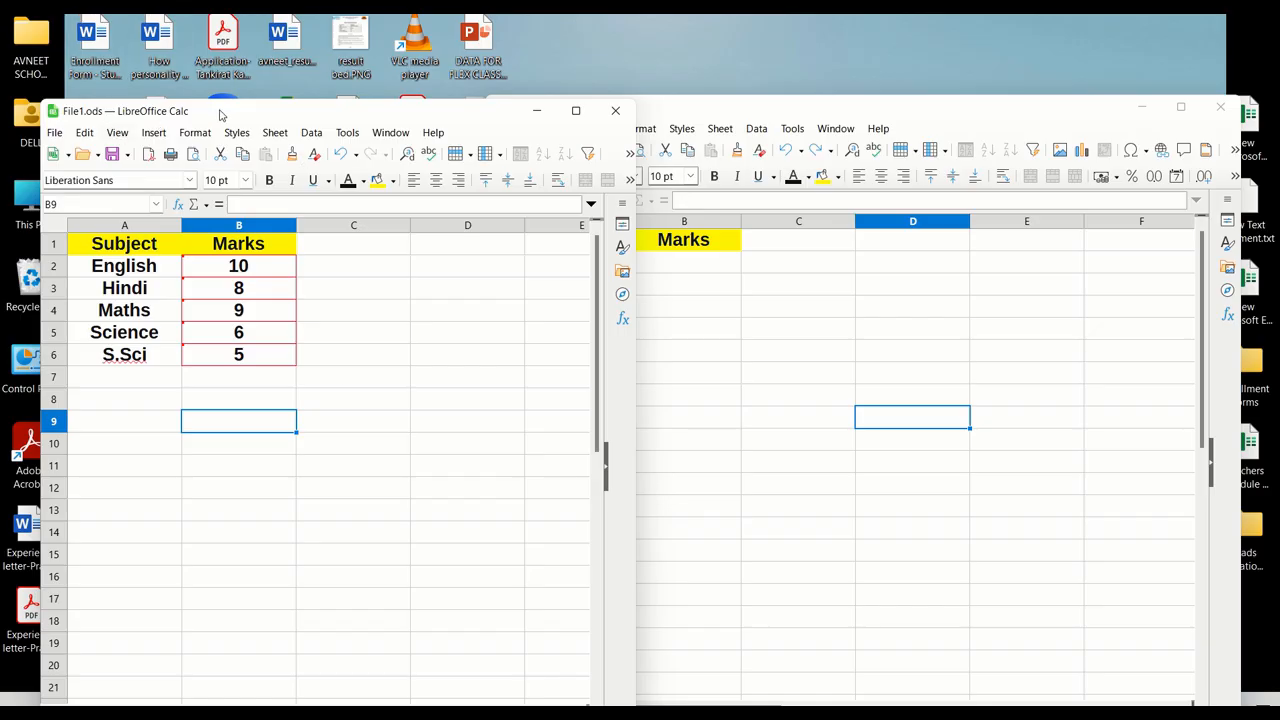
# Step: Place the File1.ods and File2.ods windows side by side and merge File1.ods from the Desktop into File2.ods
pyautogui.moveTo(220, 115); pyautogui.dragTo(186, 89)
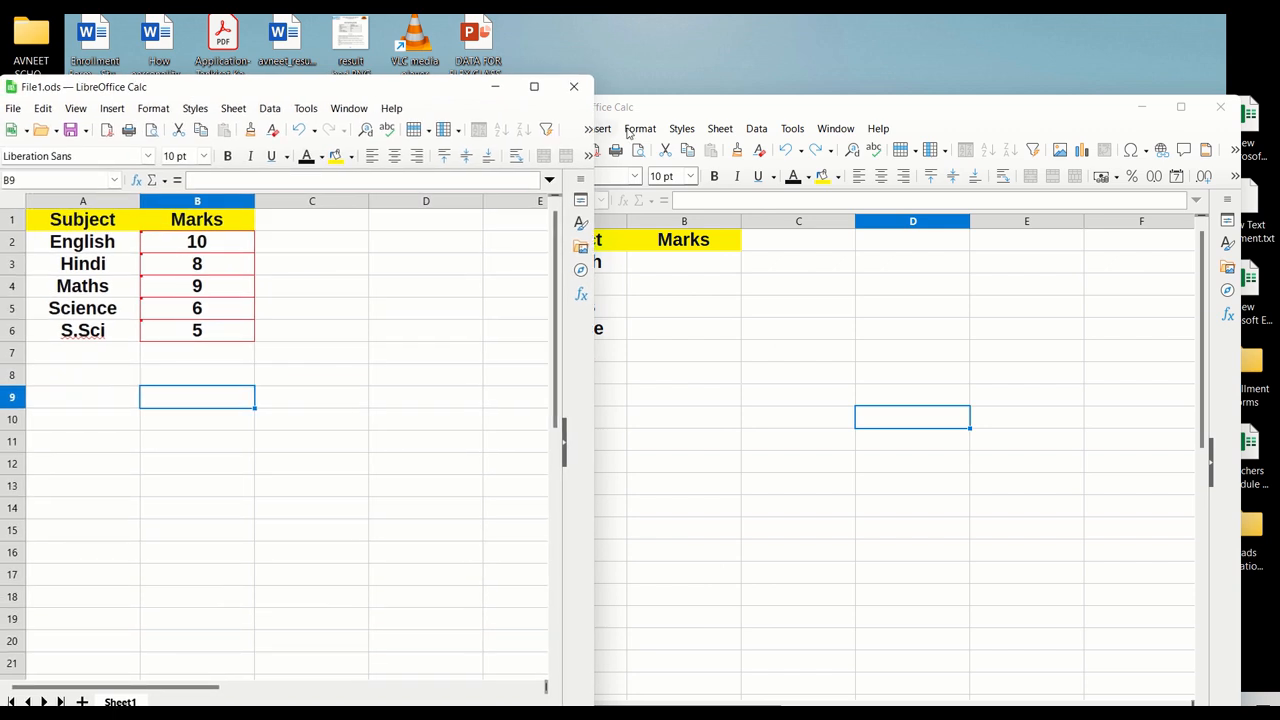
pyautogui.moveTo(668, 112); pyautogui.dragTo(752, 78)
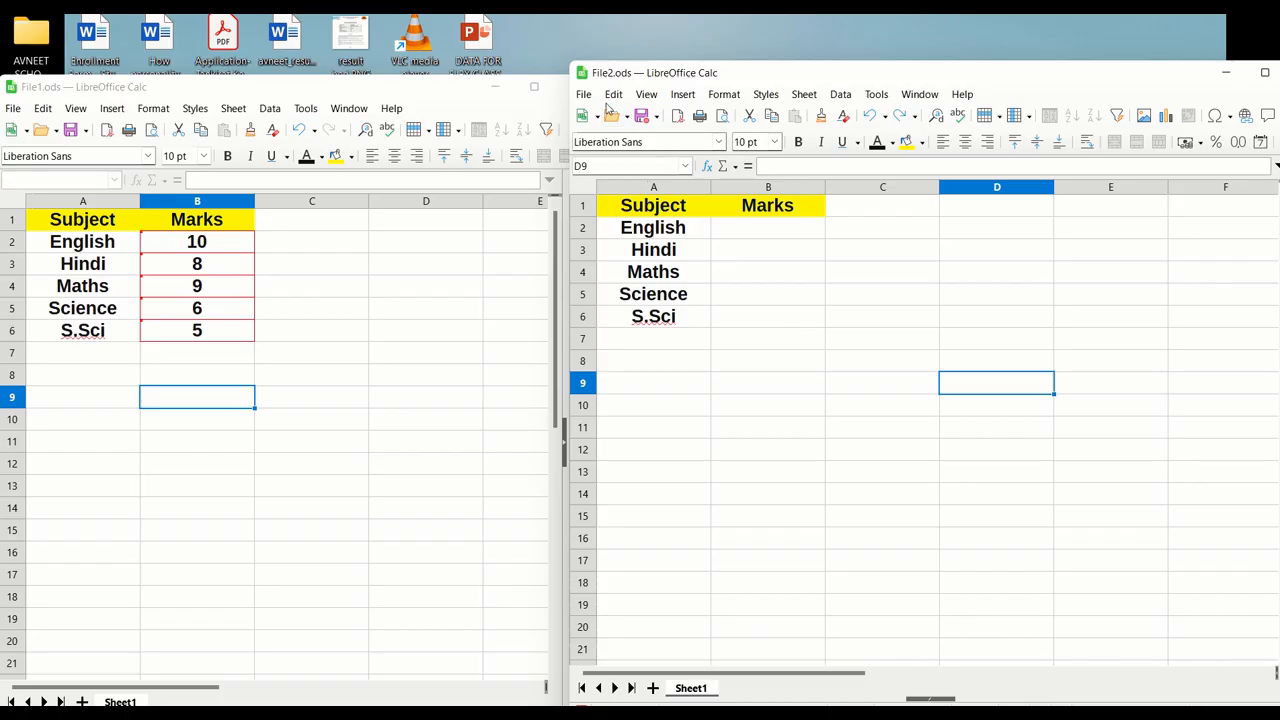
pyautogui.click(613, 95)
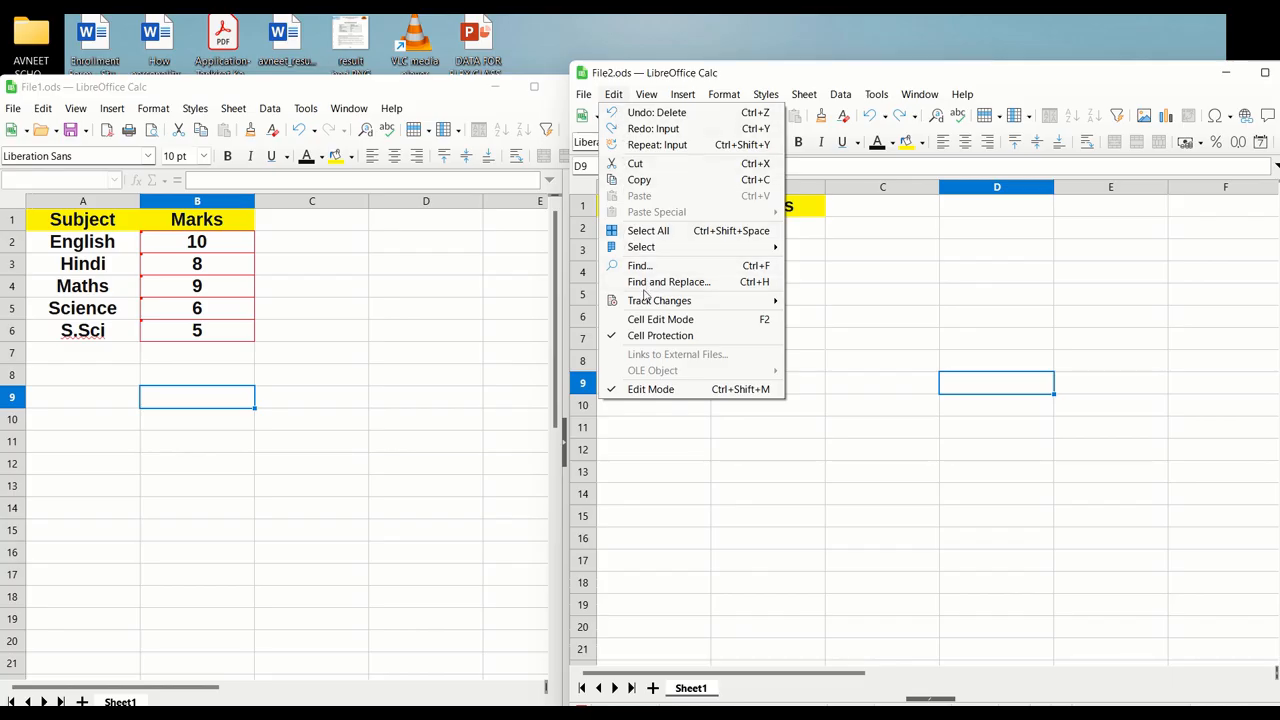
pyautogui.moveTo(649, 305)
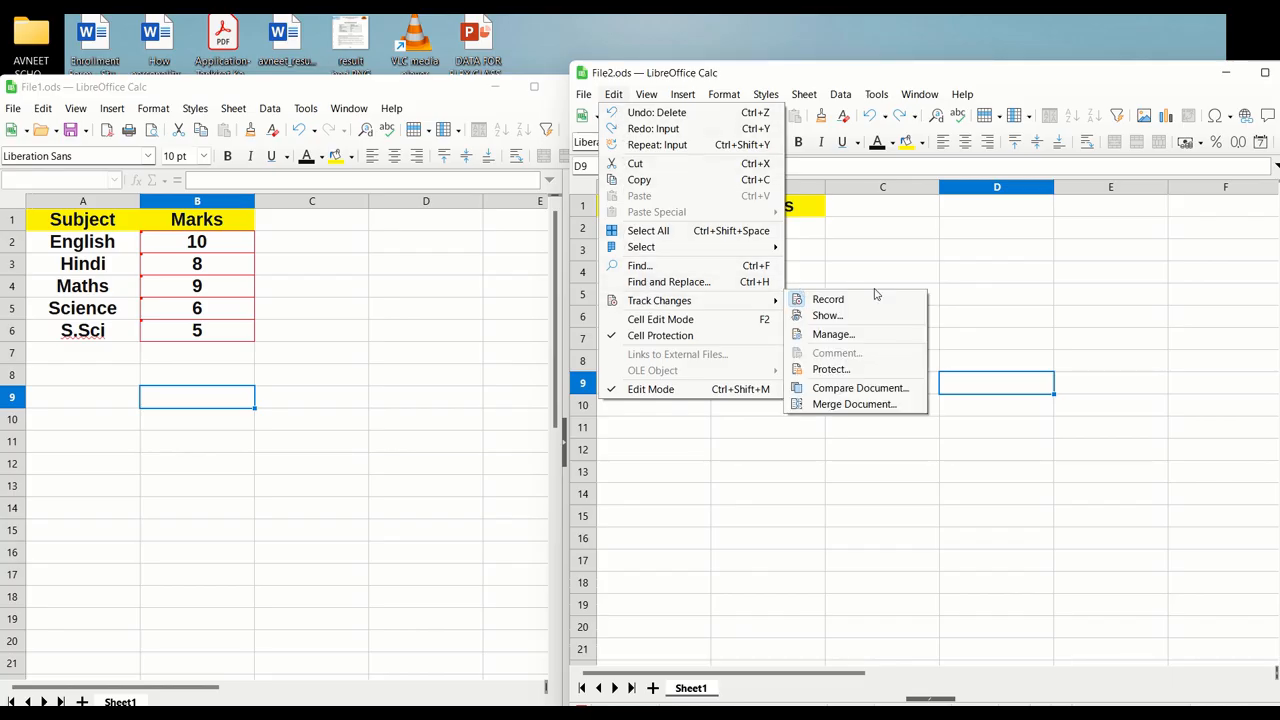
pyautogui.click(853, 404)
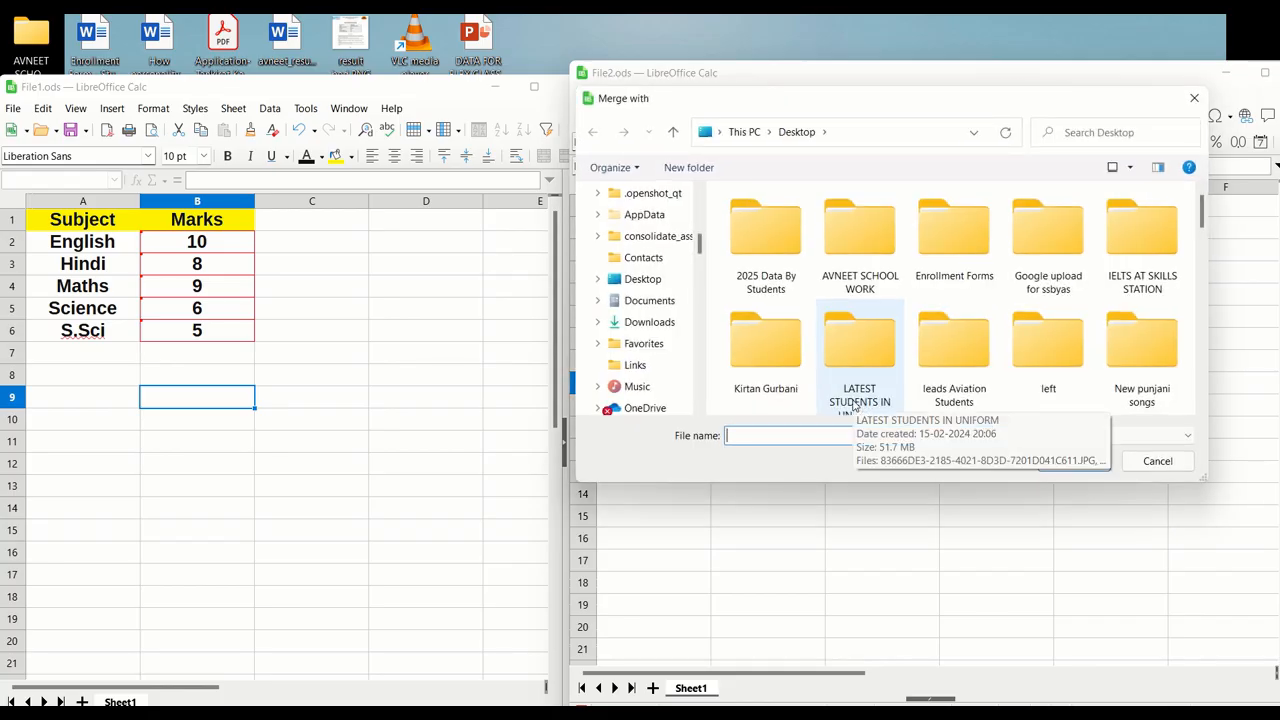
pyautogui.scroll(-3, 853, 404)
pyautogui.scroll(-5, 853, 404)
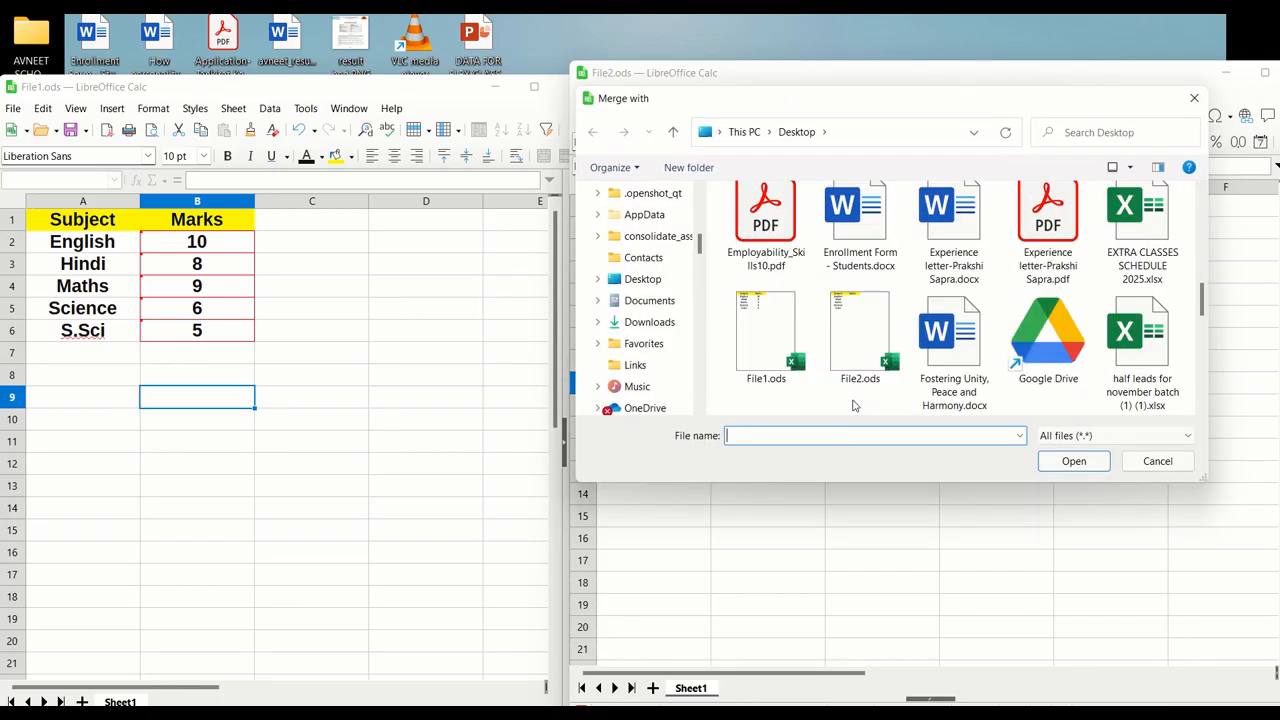
pyautogui.click(766, 212)
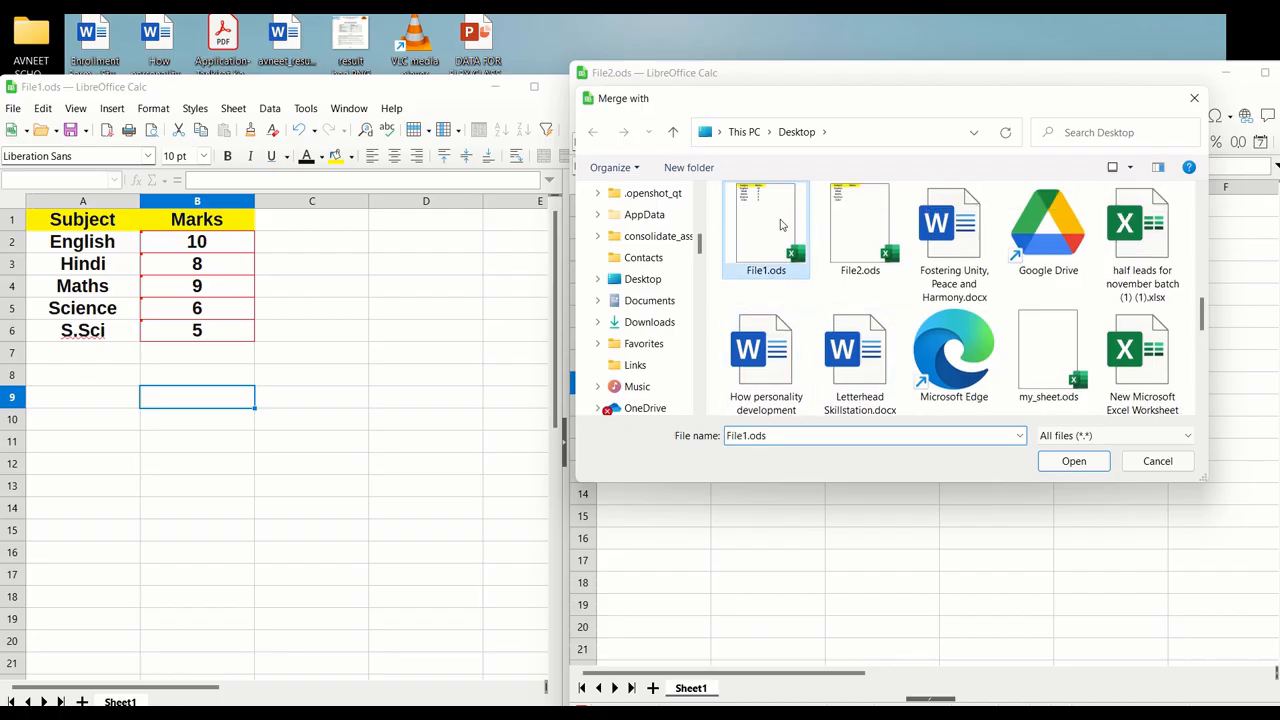
pyautogui.click(1049, 467)
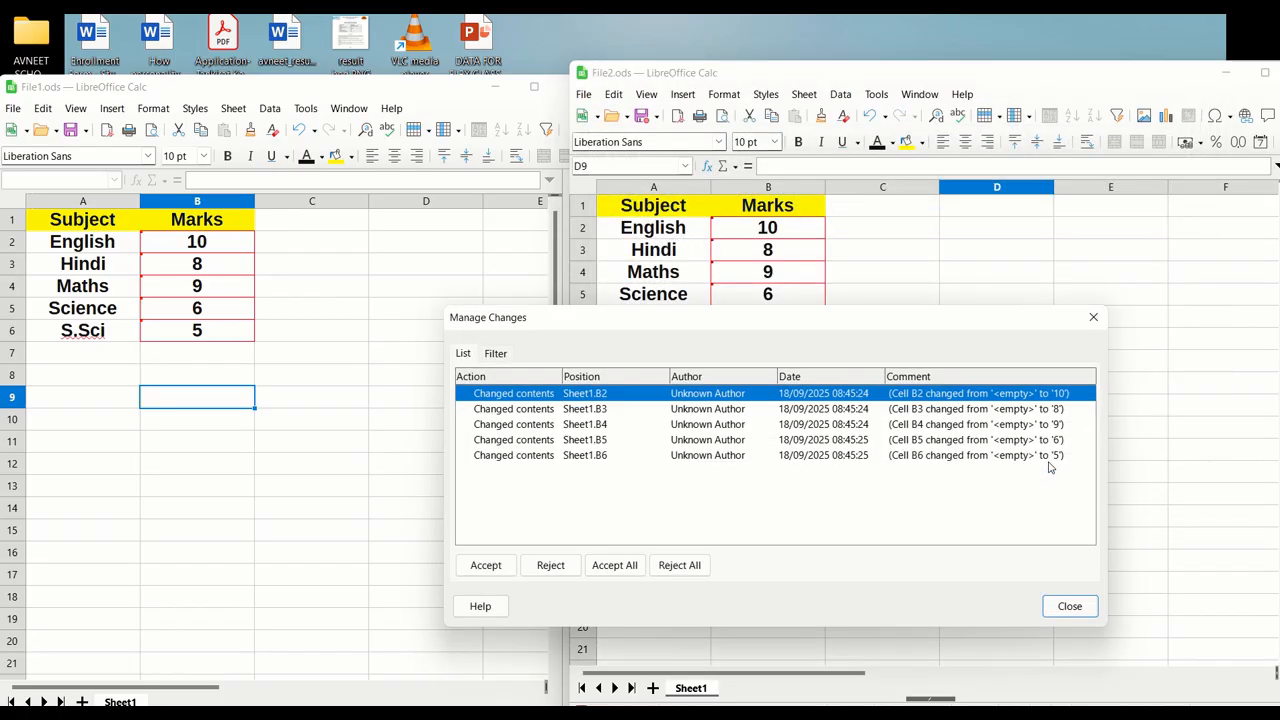
# Step: Accept all the merged changes in File2.ods and close the list of changes
pyautogui.moveTo(790, 329); pyautogui.dragTo(784, 397)
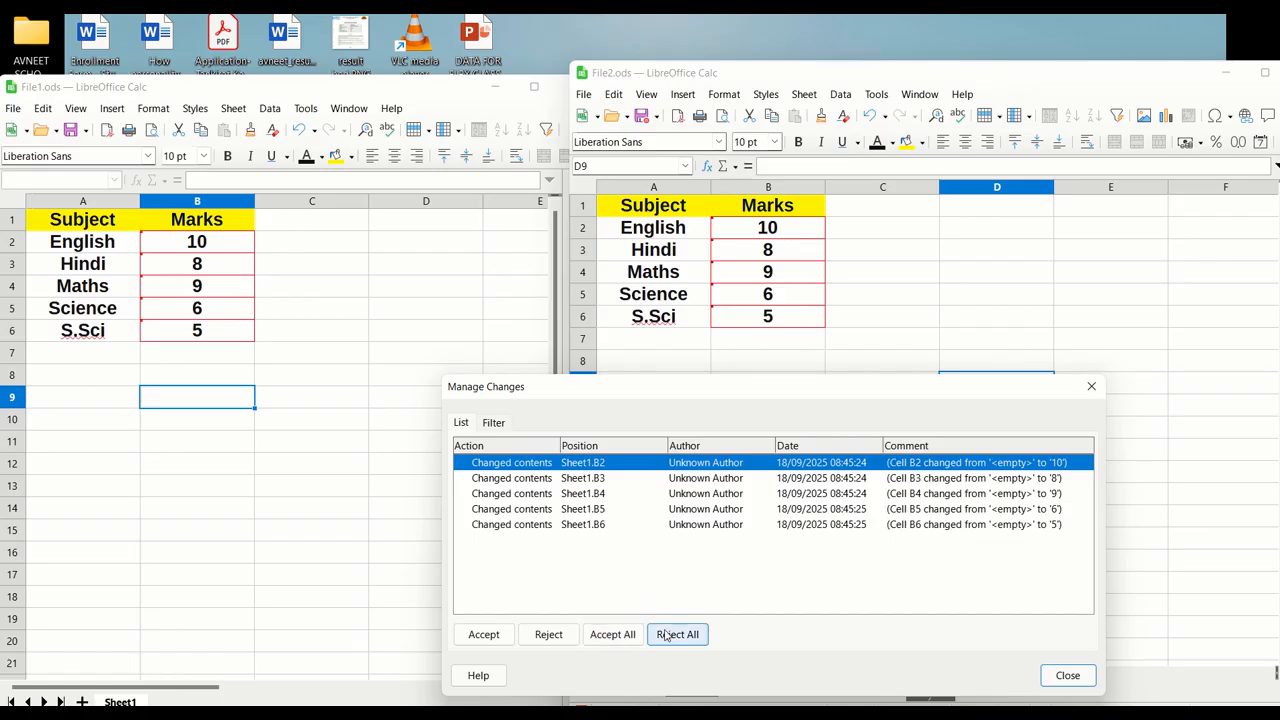
pyautogui.click(614, 636)
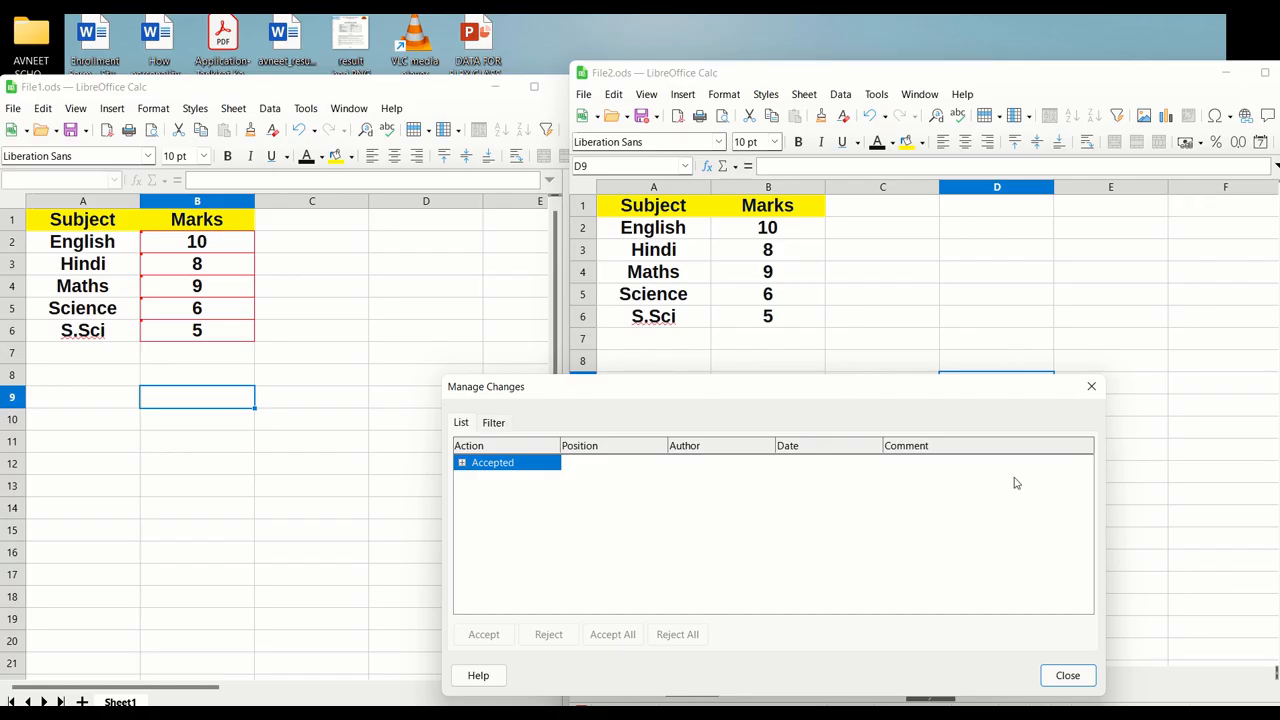
pyautogui.click(1064, 686)
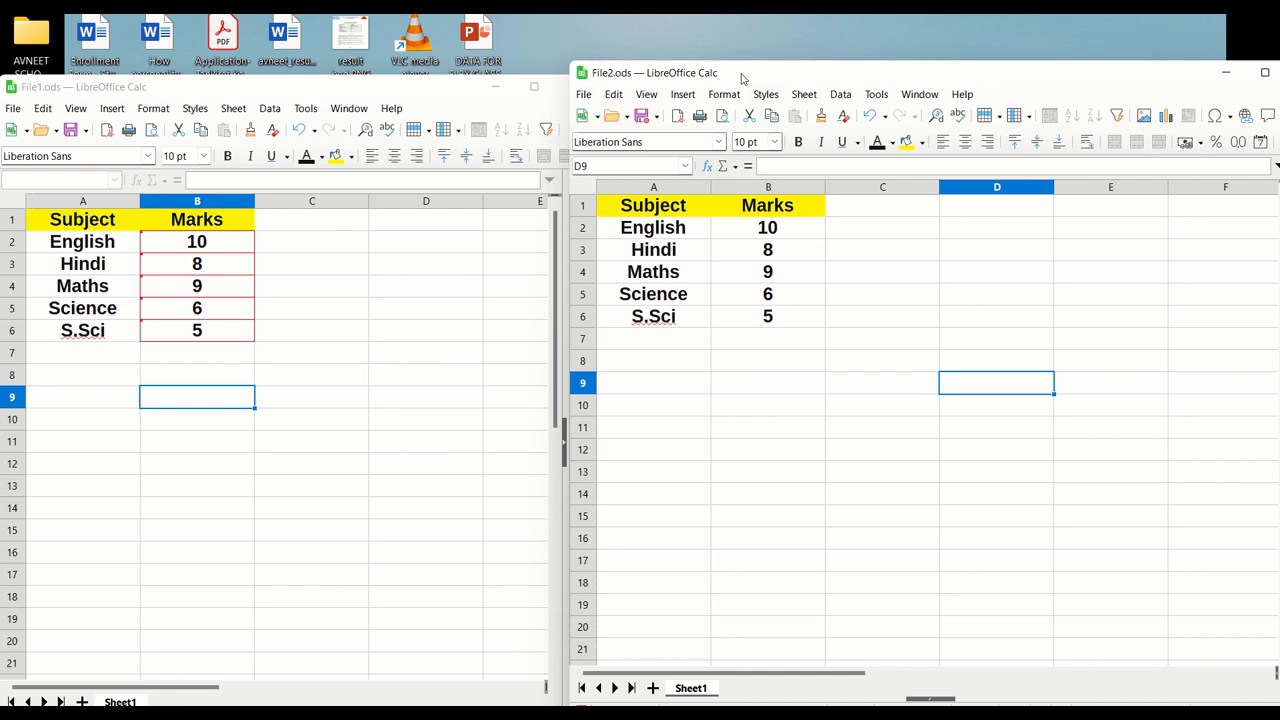
# Step: Turn on change recording in File1.ods with the English mark in B2 selected
pyautogui.moveTo(626, 17)
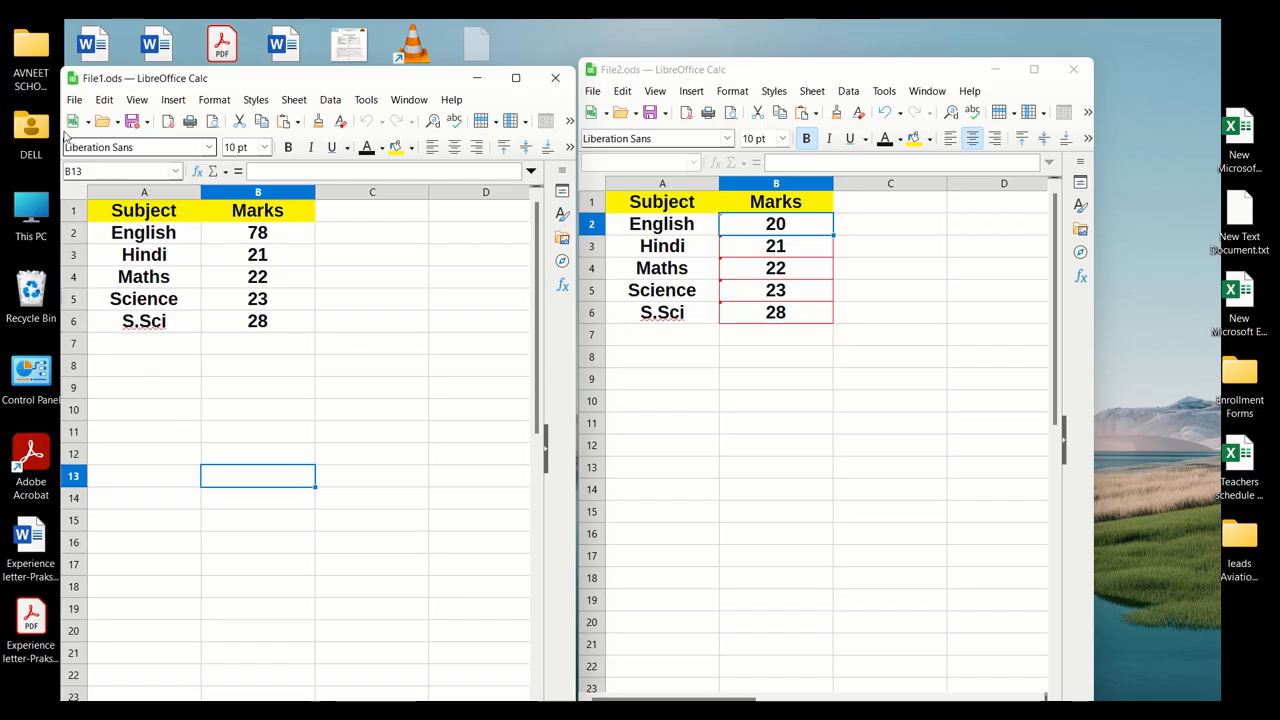
pyautogui.click(275, 240)
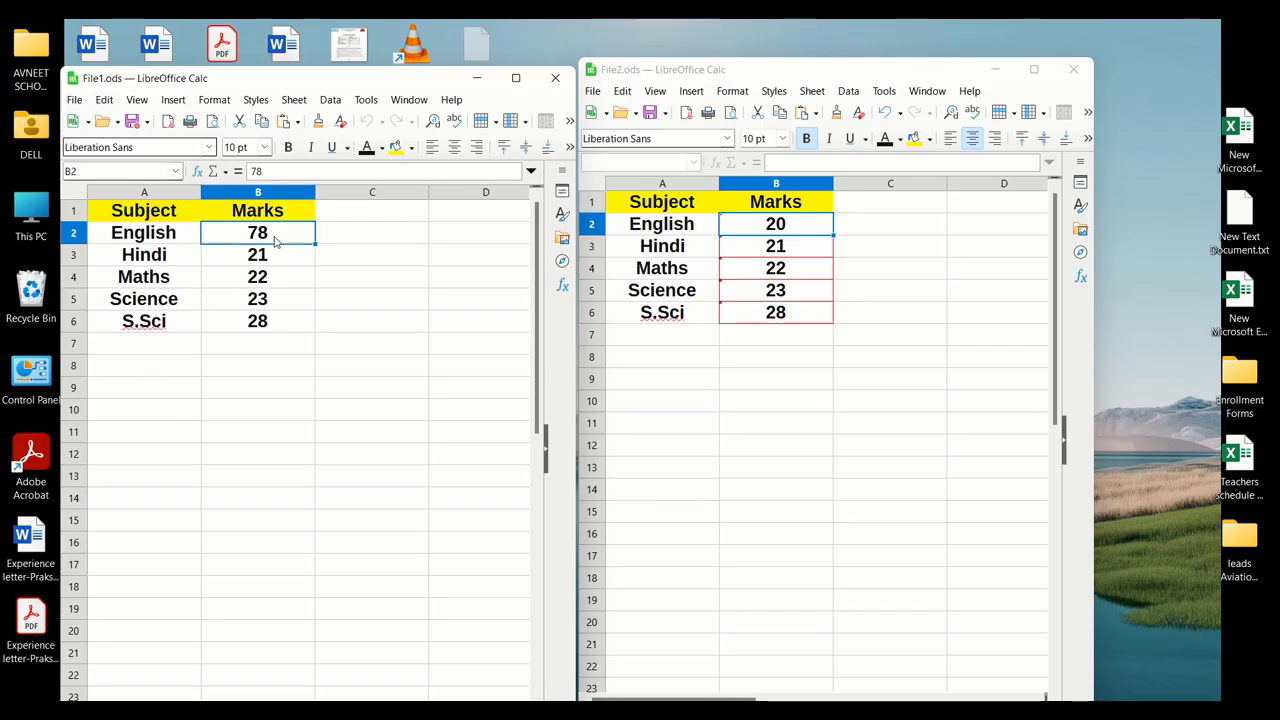
pyautogui.click(105, 100)
pyautogui.click(382, 316)
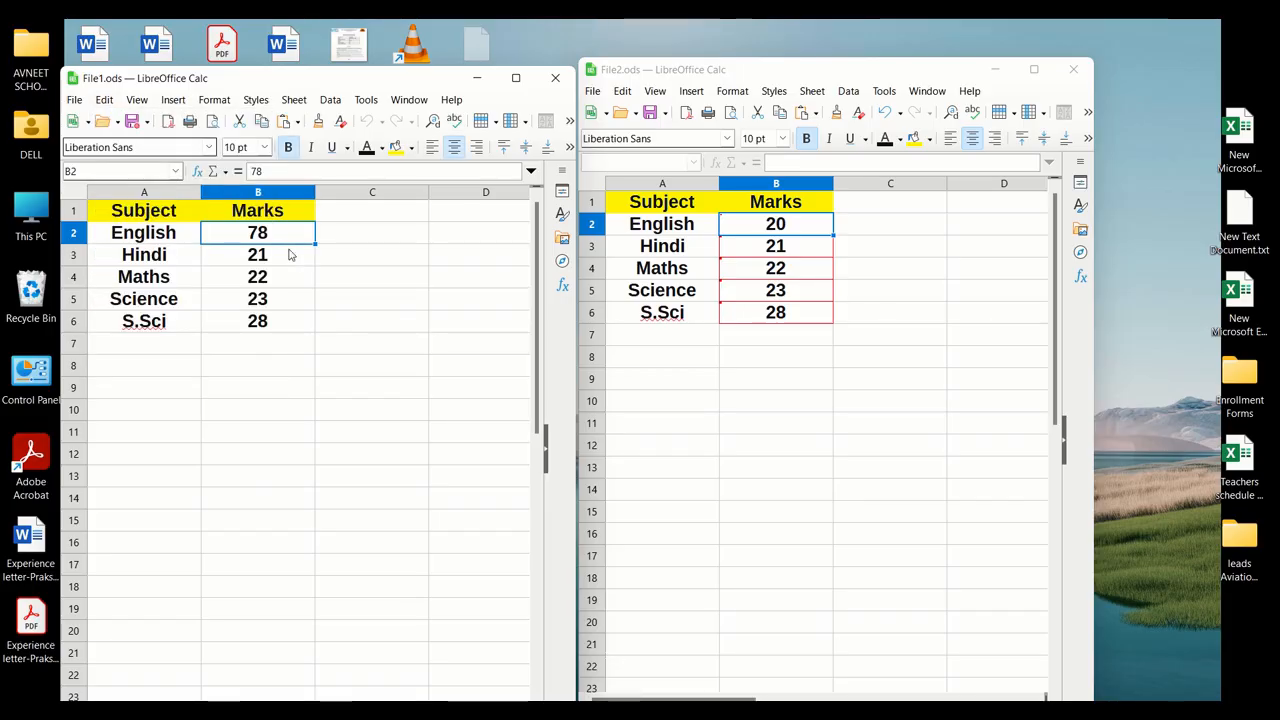
# Step: Set the marks in B2:B6 of File1.ods to 70, 71, 72, 73 and 74
pyautogui.write('70')
pyautogui.press('Return')
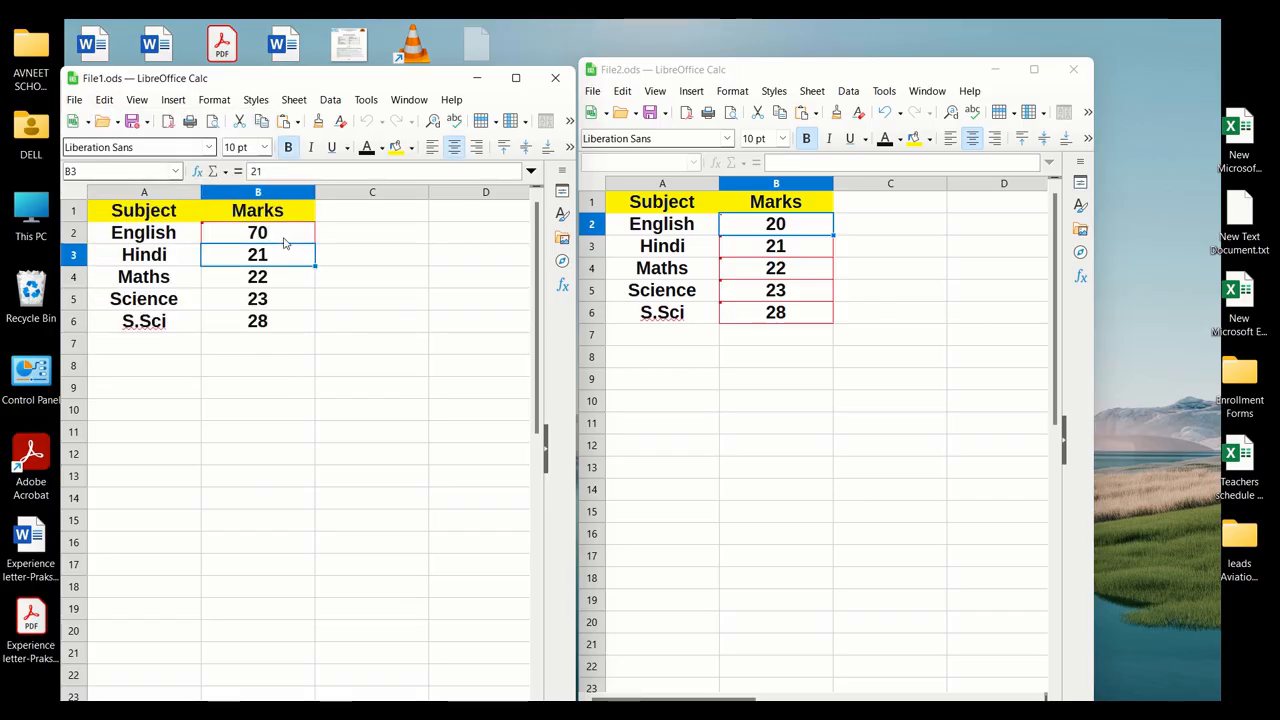
pyautogui.write('71')
pyautogui.press('Return')
pyautogui.write('72')
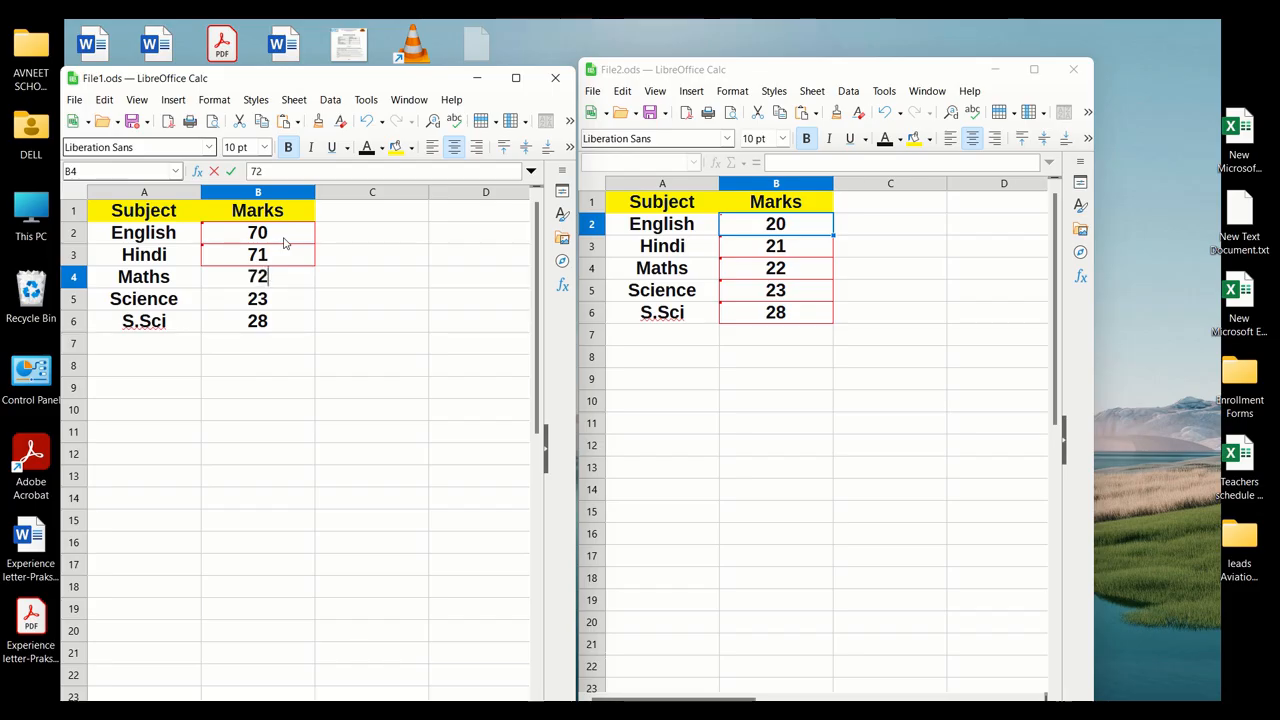
pyautogui.press('Return')
pyautogui.write('73')
pyautogui.press('Return')
pyautogui.write('74')
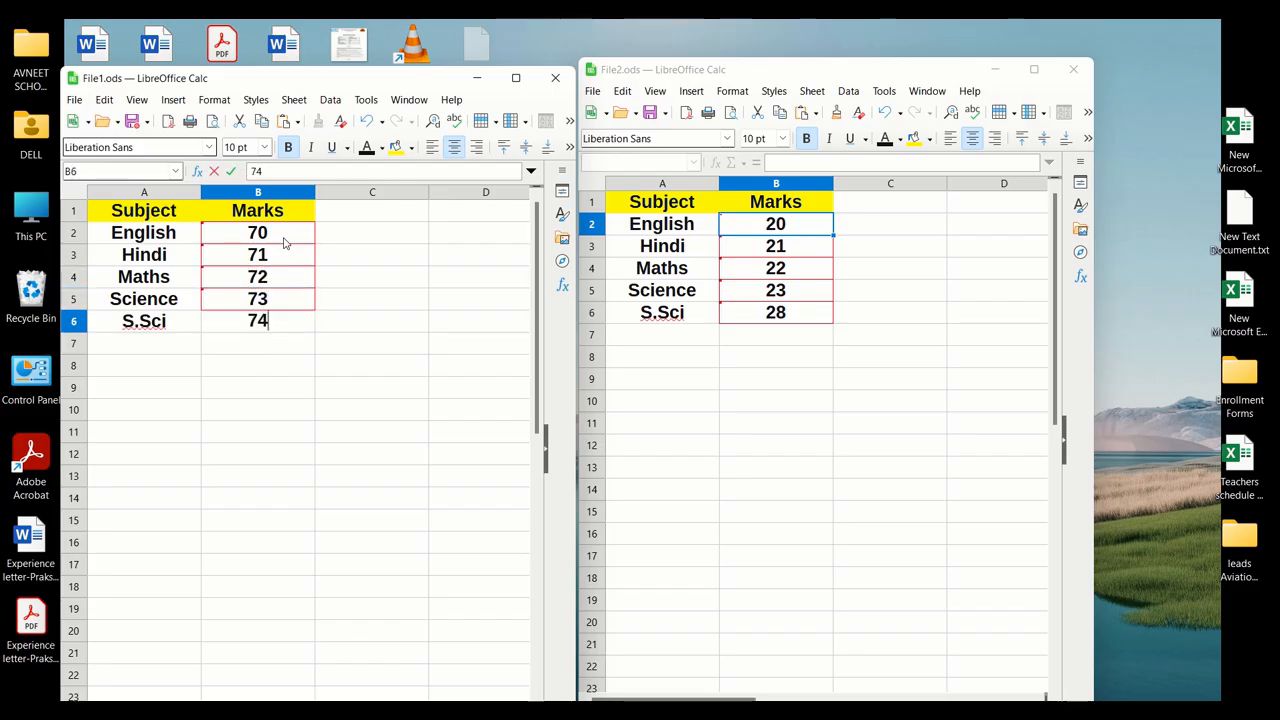
# Step: Set the marks in B2:B6 of File2.ods to 11, 12, 13, 14 and 15
pyautogui.click(770, 312)
pyautogui.click(763, 231)
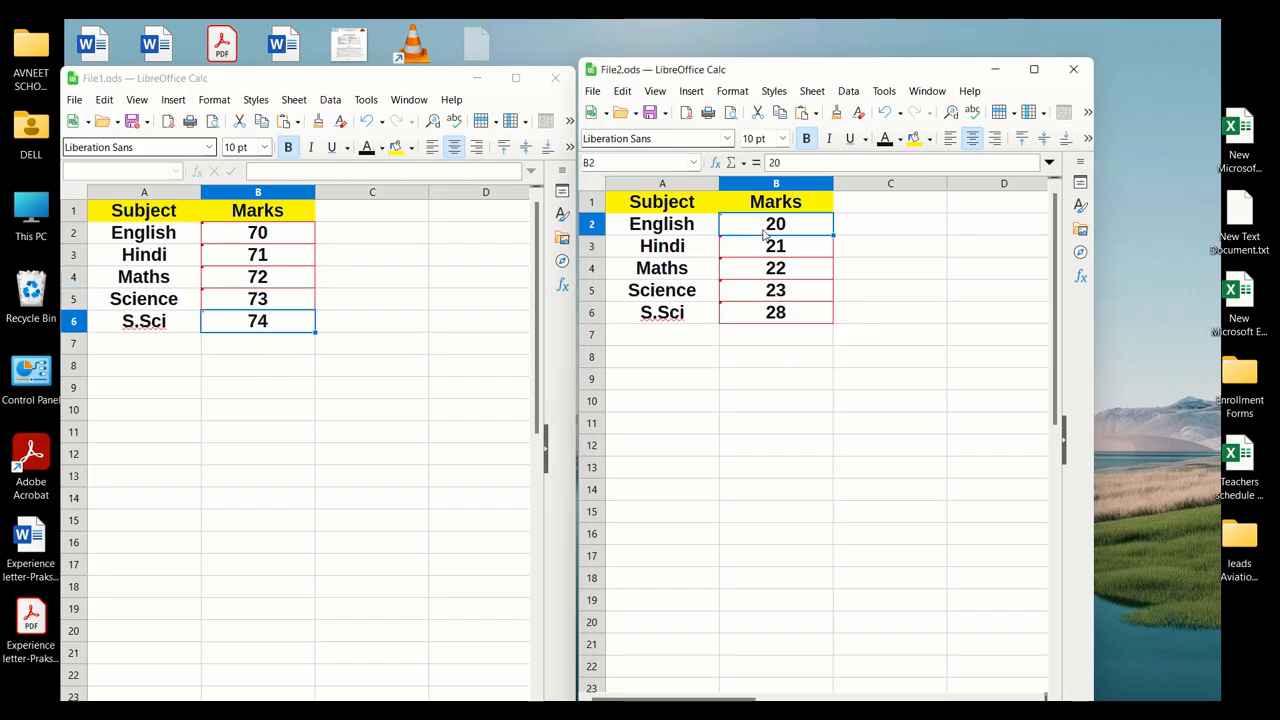
pyautogui.write('11')
pyautogui.press('Return')
pyautogui.write('12')
pyautogui.press('Return')
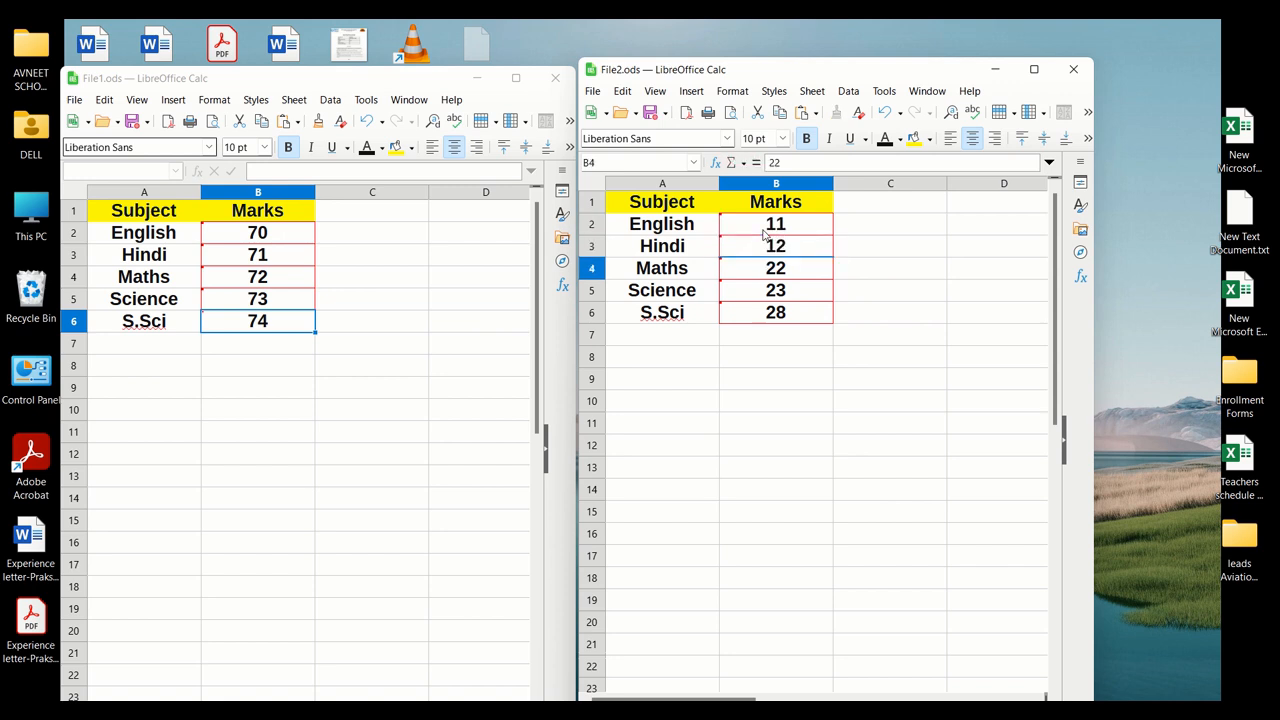
pyautogui.write('13')
pyautogui.press('Return')
pyautogui.write('14')
pyautogui.press('Return')
pyautogui.write('15')
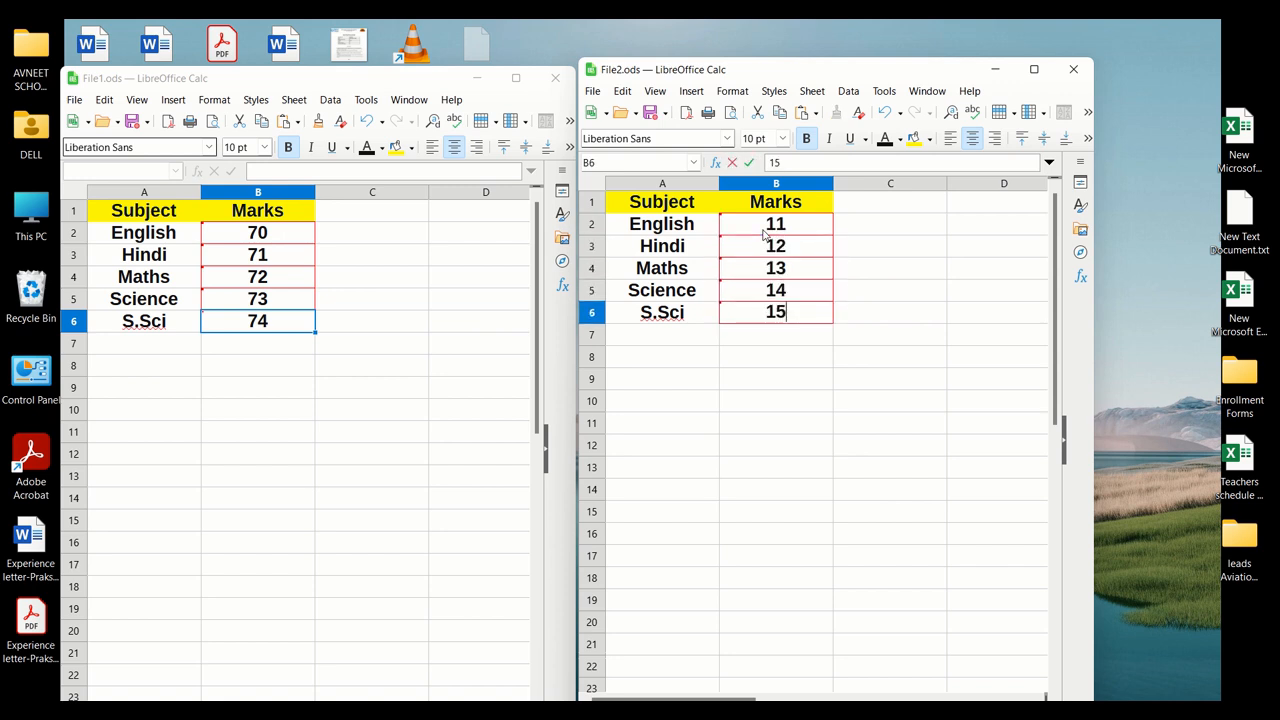
pyautogui.click(780, 422)
# Step: Turn off change recording in File2.ods and confirm leaving the recording mode
pyautogui.click(604, 93)
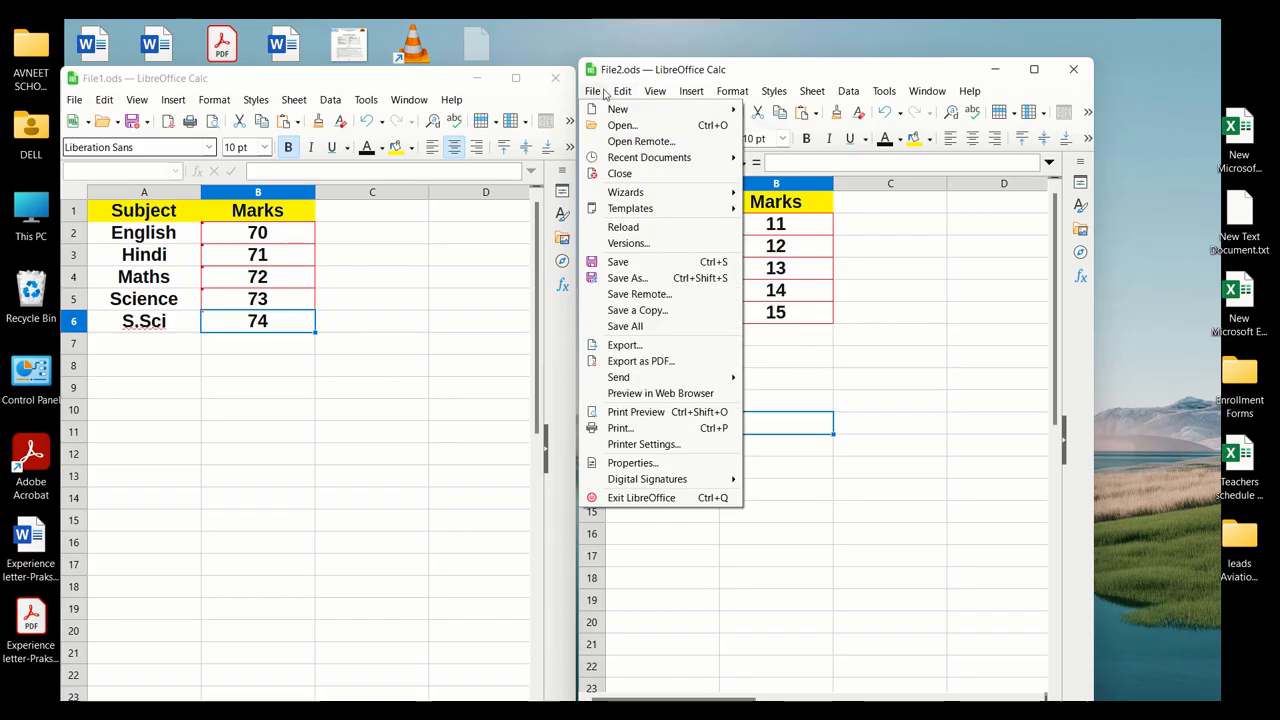
pyautogui.moveTo(618, 94)
pyautogui.moveTo(679, 298)
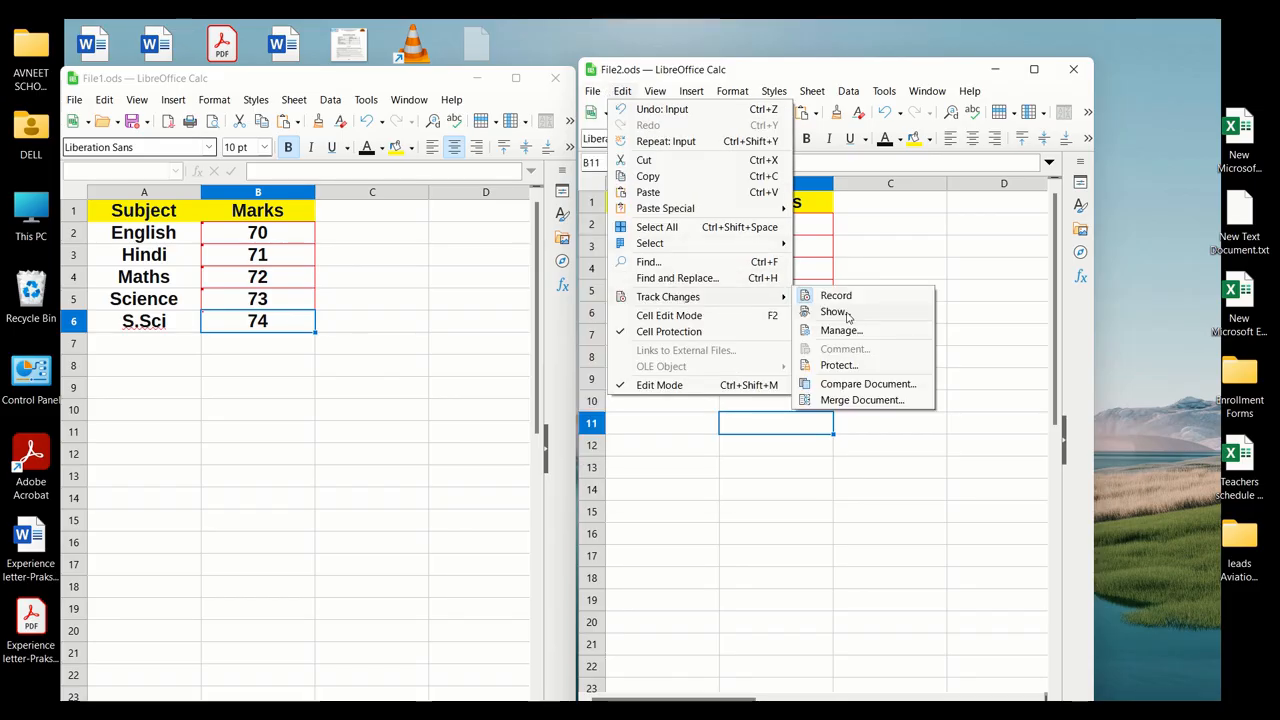
pyautogui.click(830, 295)
pyautogui.click(835, 460)
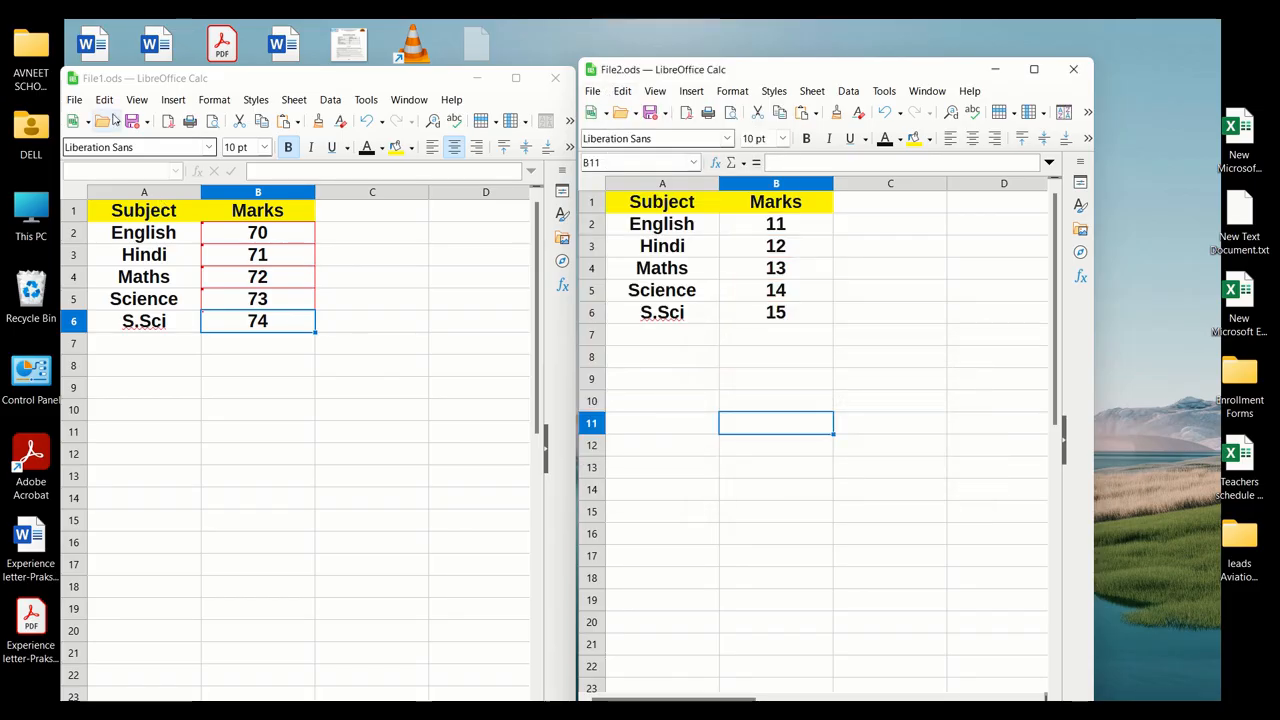
# Step: Turn off change recording in File1.ods and confirm leaving the recording mode
pyautogui.click(104, 100)
pyautogui.moveTo(158, 306)
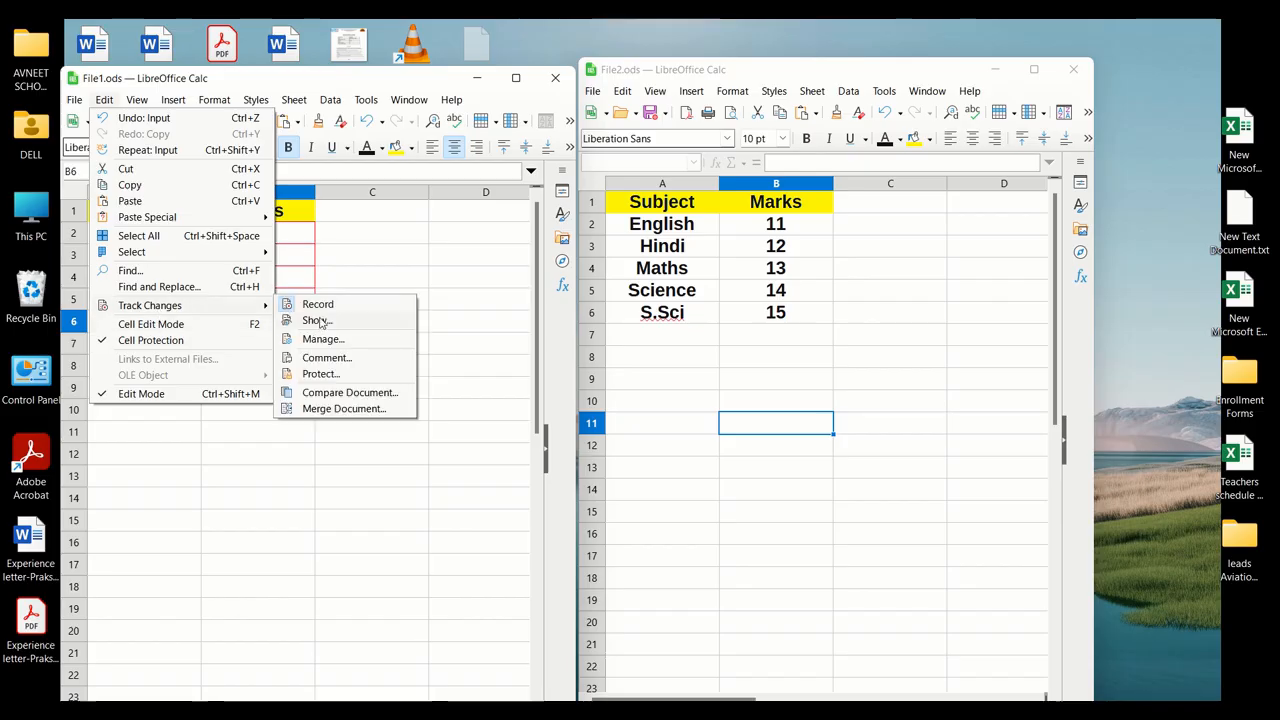
pyautogui.click(300, 305)
pyautogui.click(345, 466)
pyautogui.click(428, 303)
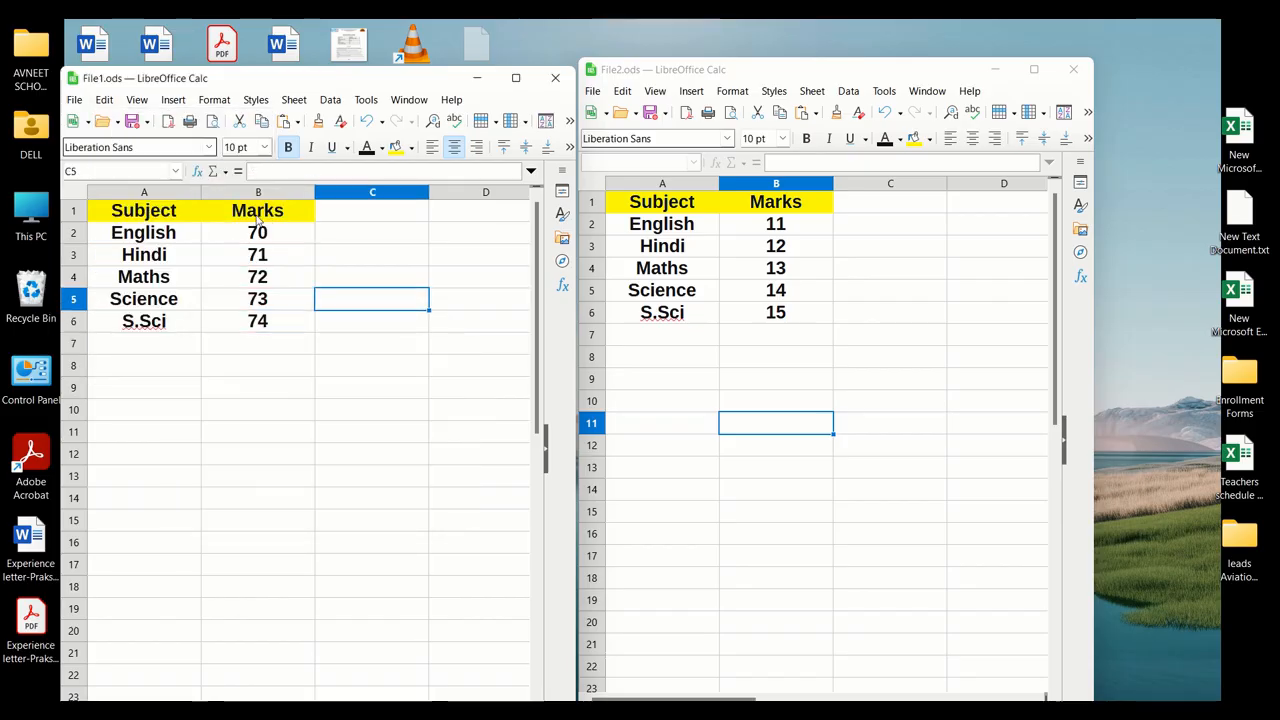
pyautogui.click(104, 100)
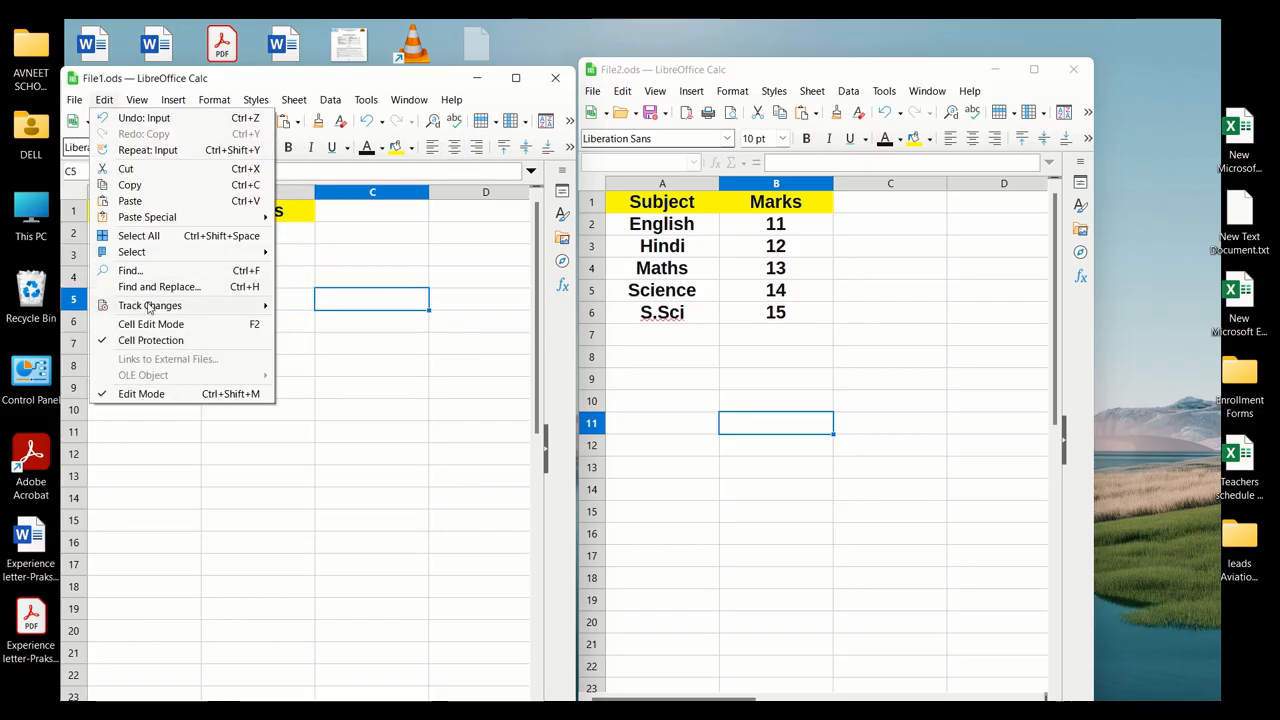
pyautogui.moveTo(150, 306)
pyautogui.click(337, 393)
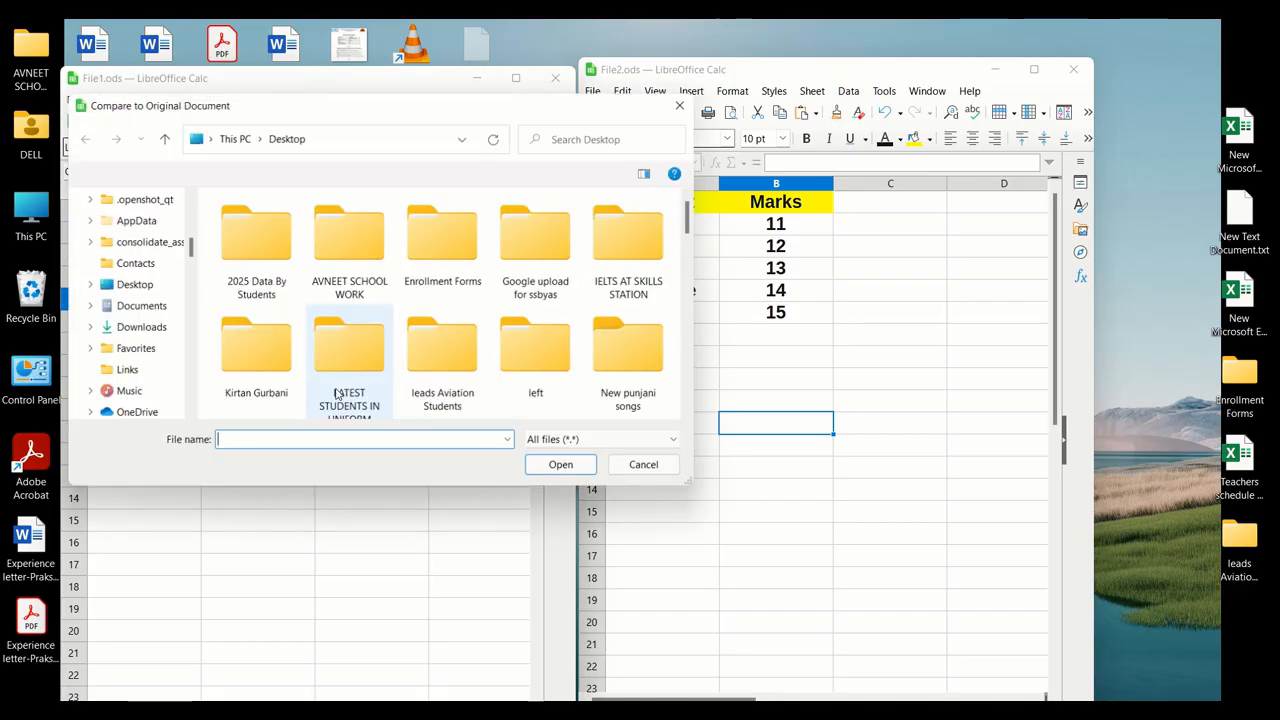
pyautogui.scroll(-5, 330, 355)
pyautogui.click(795, 340)
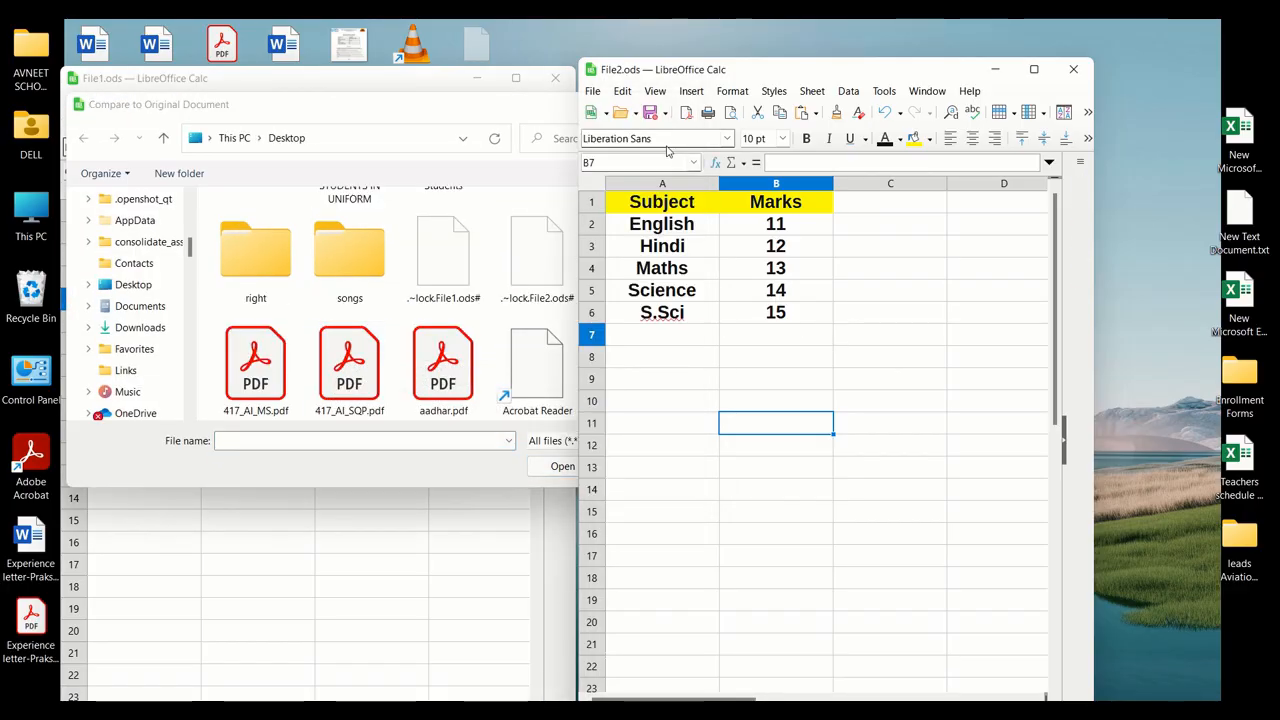
pyautogui.click(537, 103)
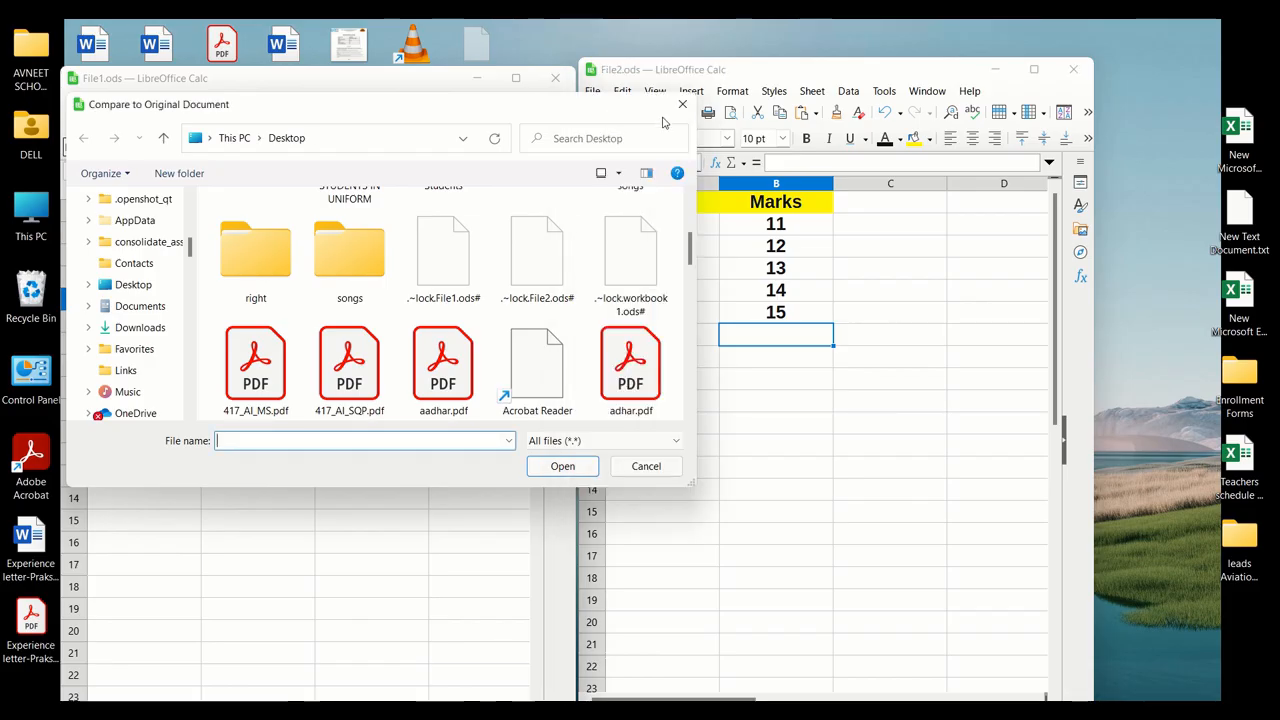
pyautogui.click(683, 104)
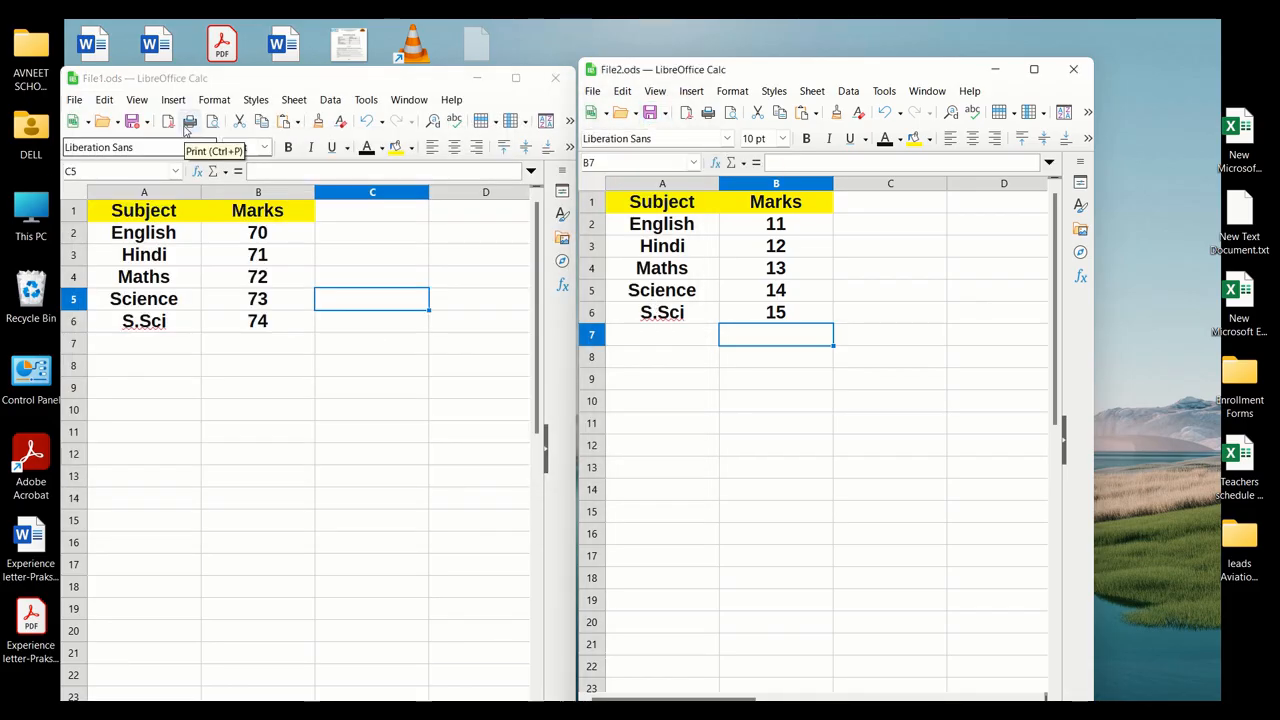
# Step: Compare File1.ods with the File2.ods document from the Desktop
pyautogui.click(105, 100)
pyautogui.moveTo(157, 309)
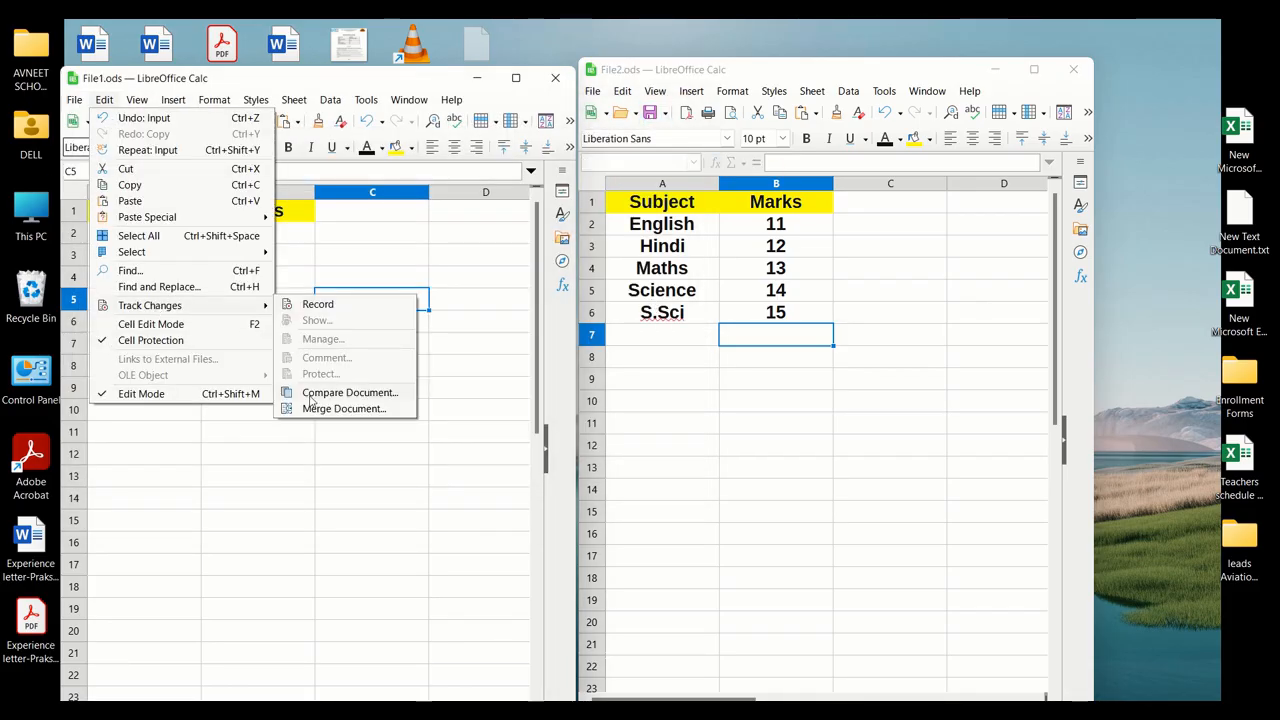
pyautogui.click(318, 392)
pyautogui.scroll(-10, 477, 404)
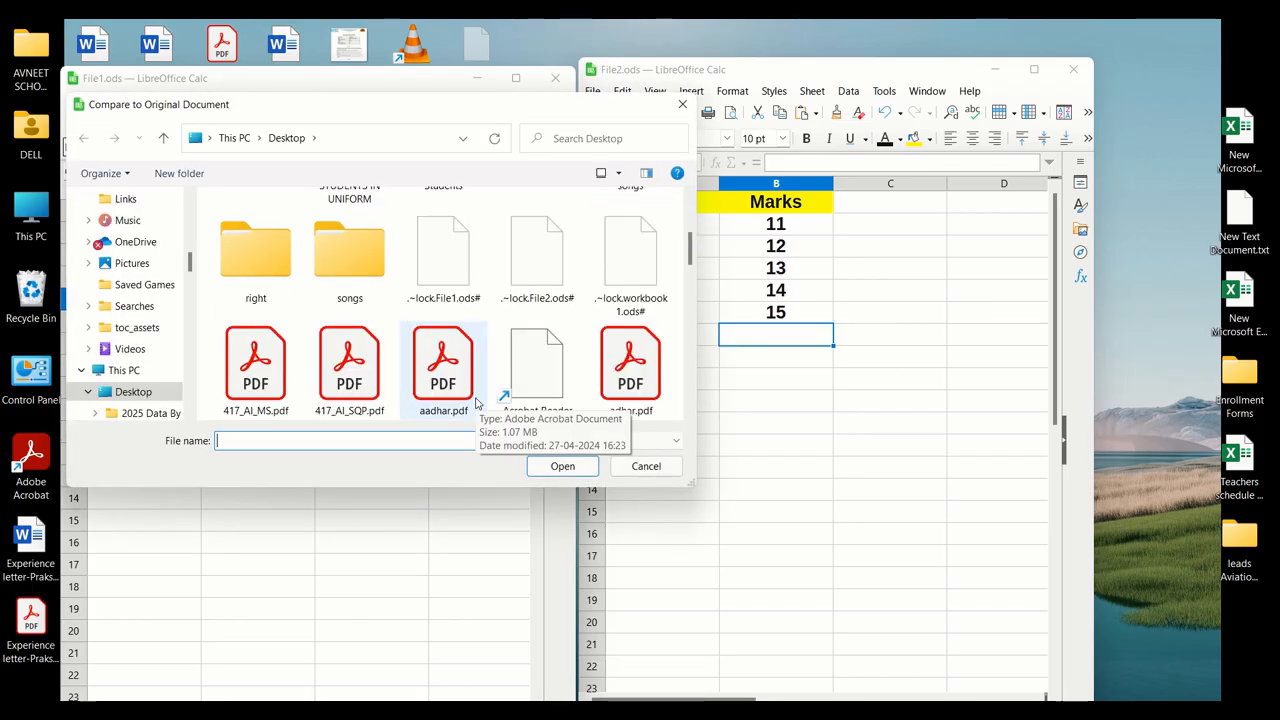
pyautogui.click(335, 224)
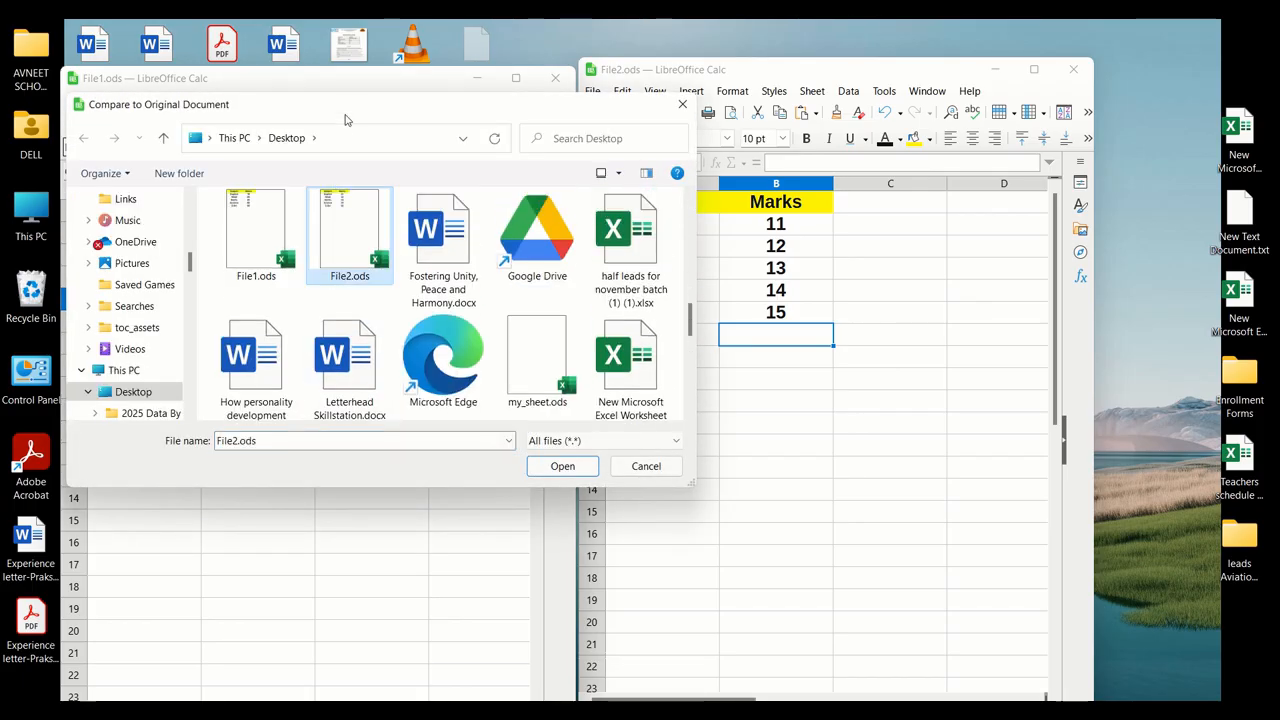
pyautogui.moveTo(346, 110); pyautogui.dragTo(358, 166)
pyautogui.click(551, 530)
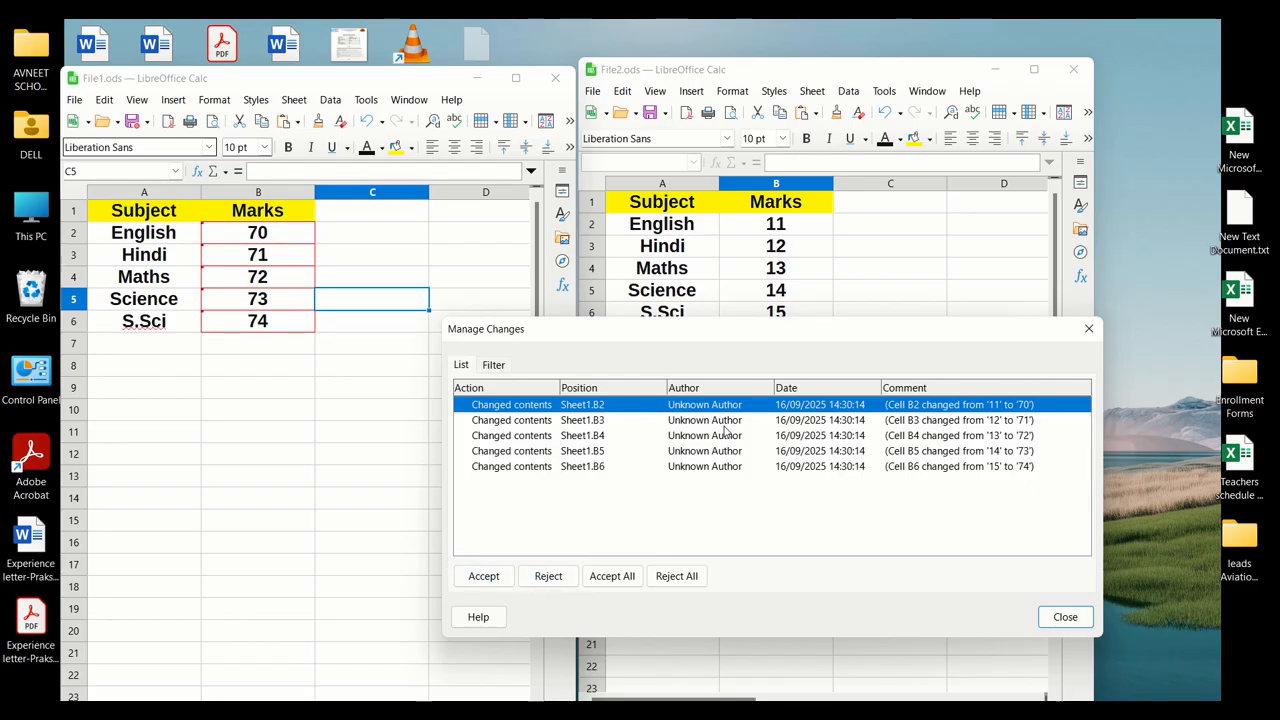
# Step: Accept the compared changes in cells B2, B4 and B6 and reject those in B3 and B5
pyautogui.click(481, 578)
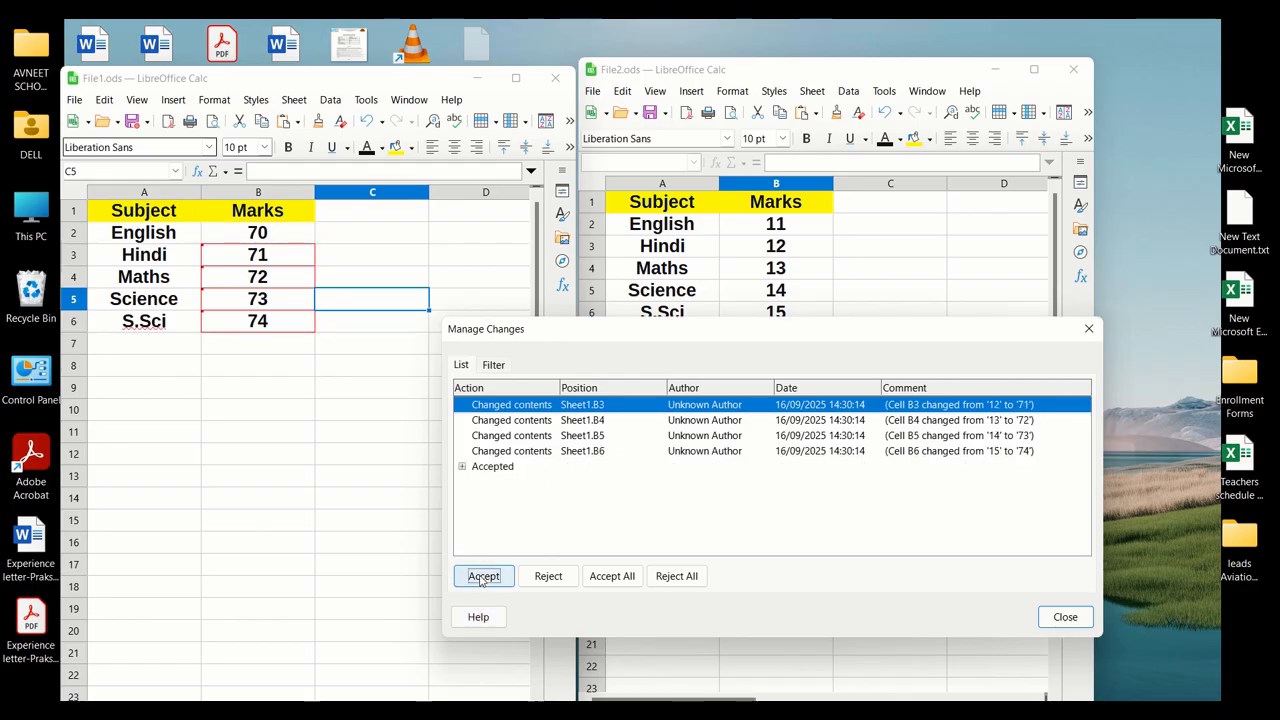
pyautogui.click(528, 584)
pyautogui.click(489, 582)
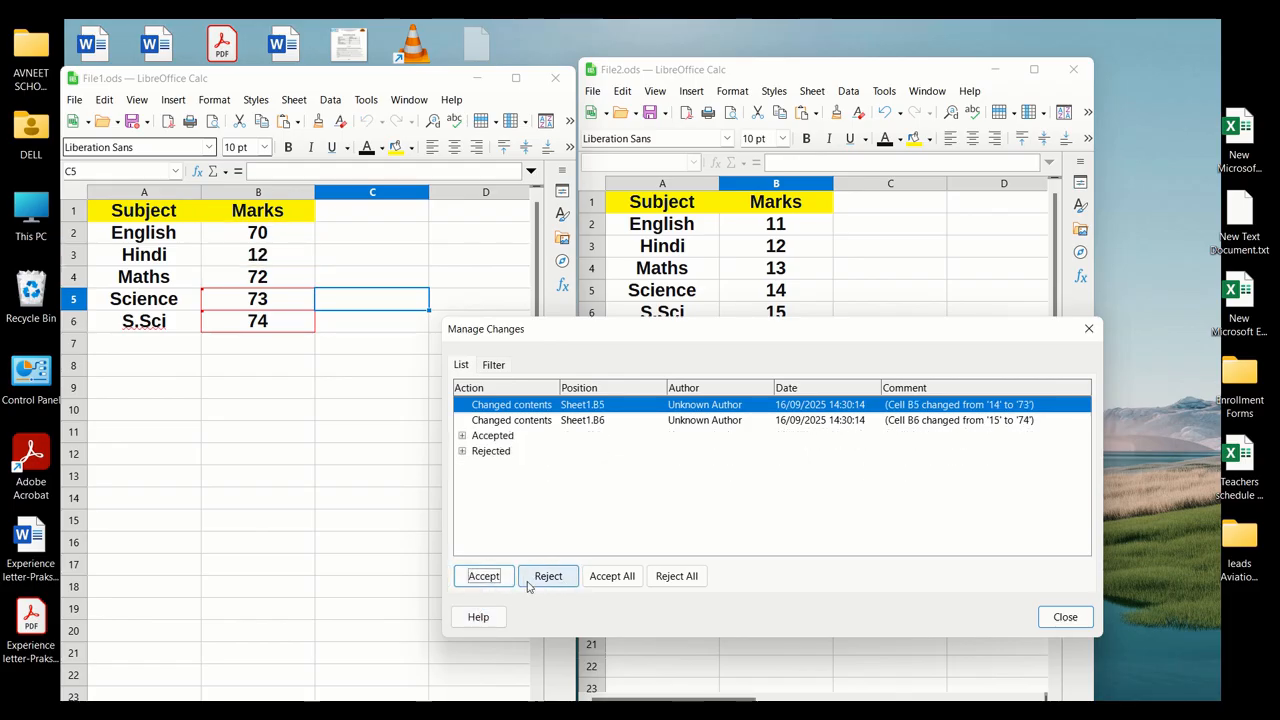
pyautogui.click(528, 586)
pyautogui.click(498, 578)
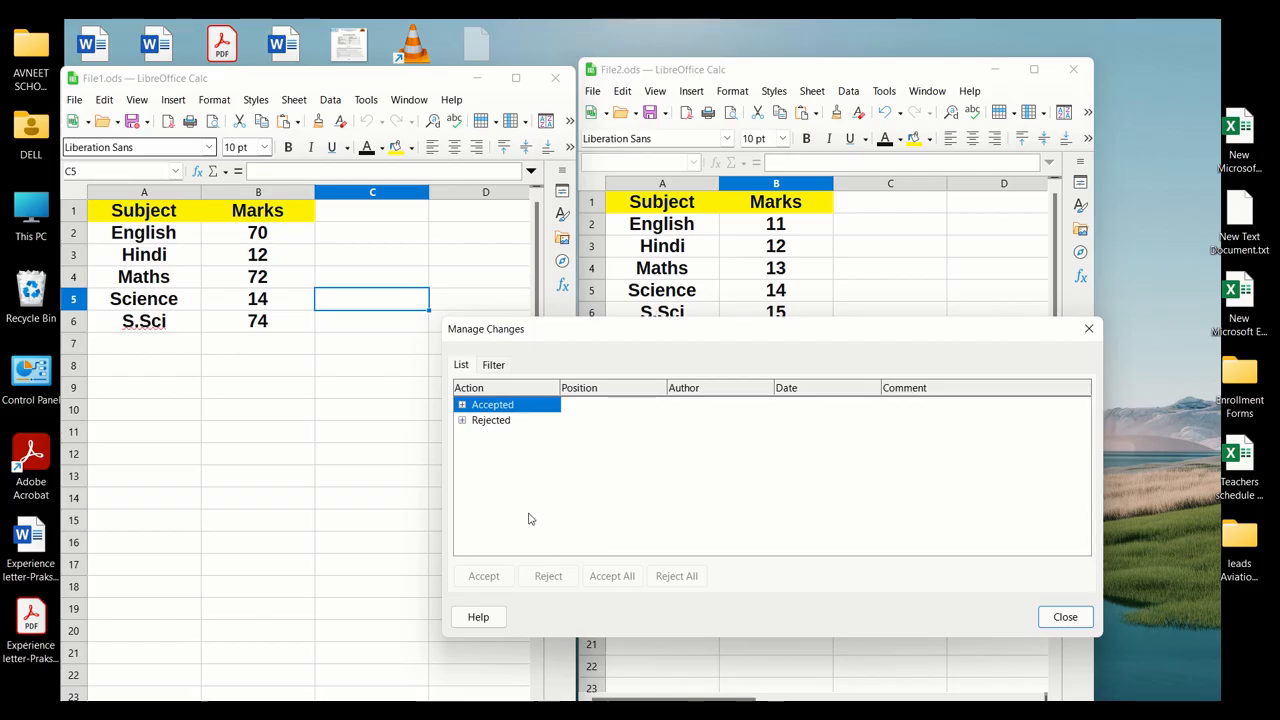
# Step: Review the entries in the Accepted and Rejected groups and close the list of changes
pyautogui.click(462, 404)
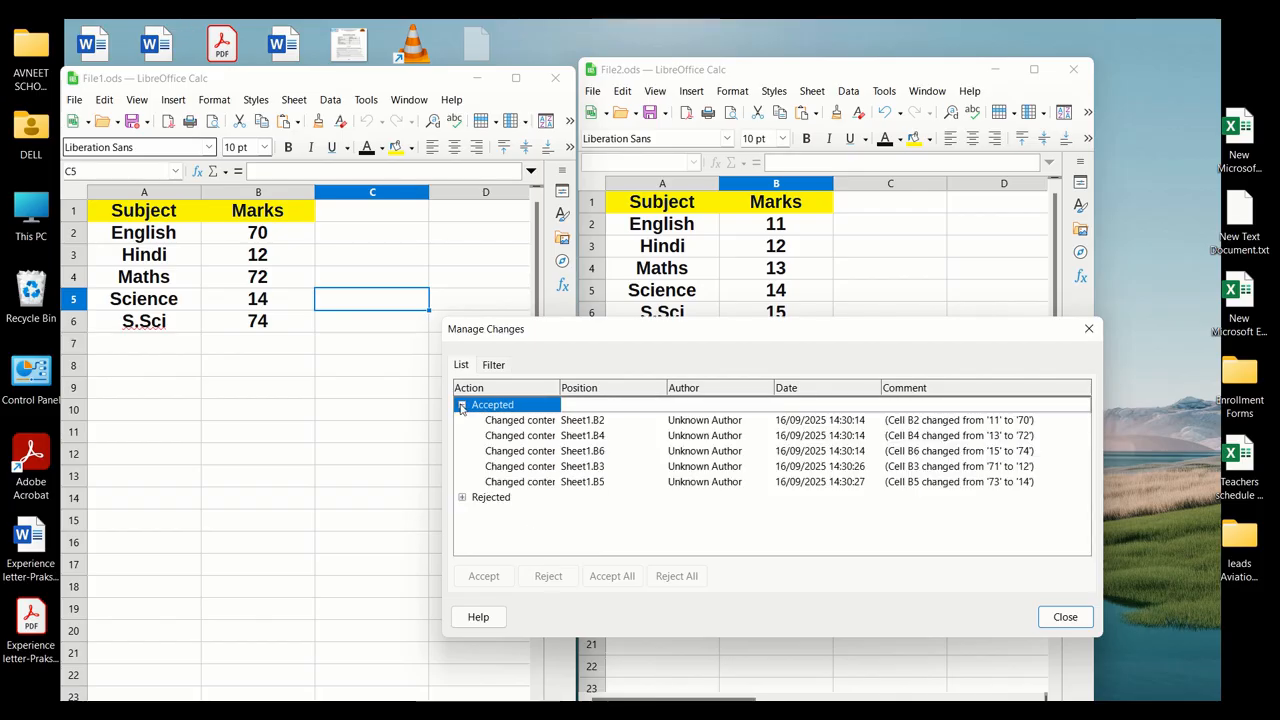
pyautogui.click(462, 497)
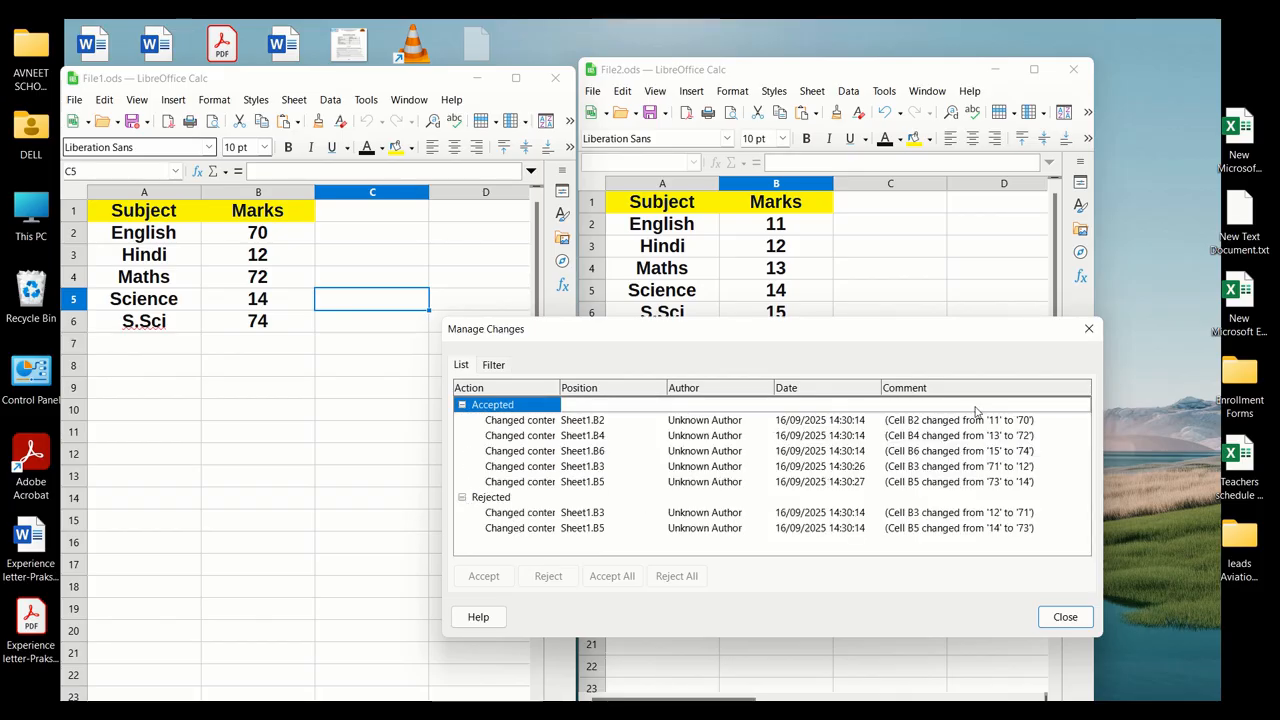
pyautogui.click(1089, 328)
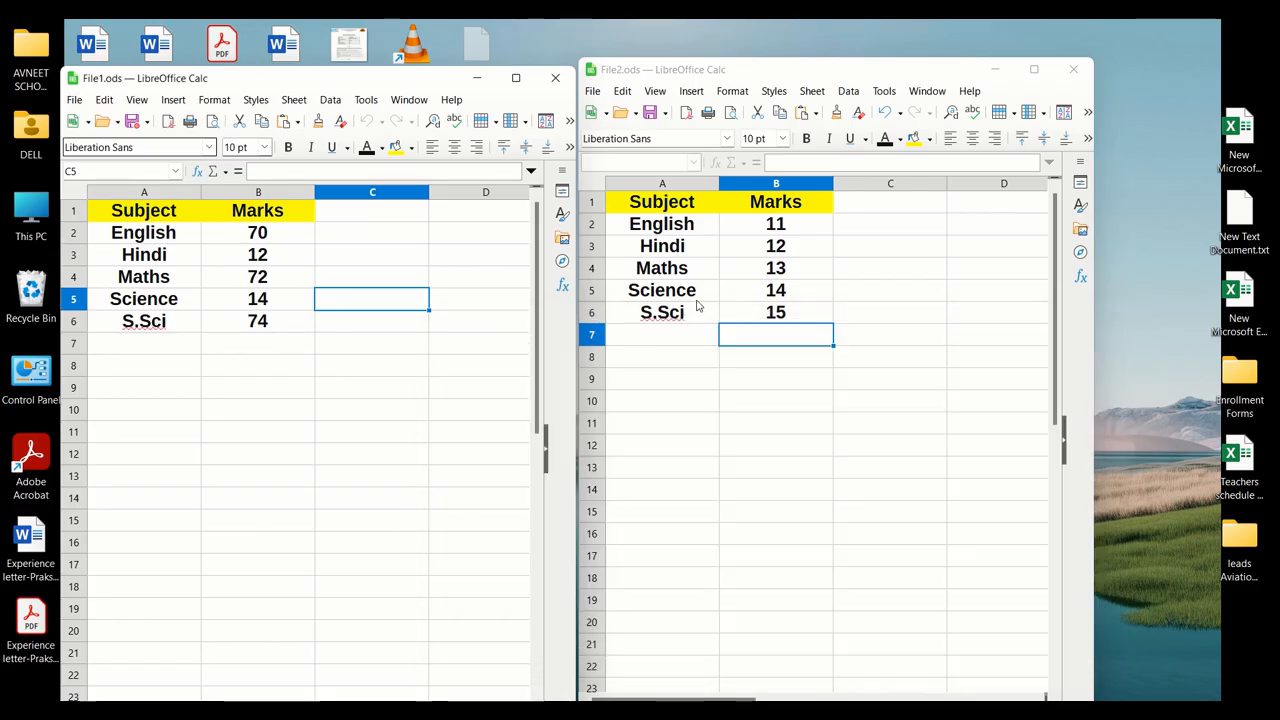